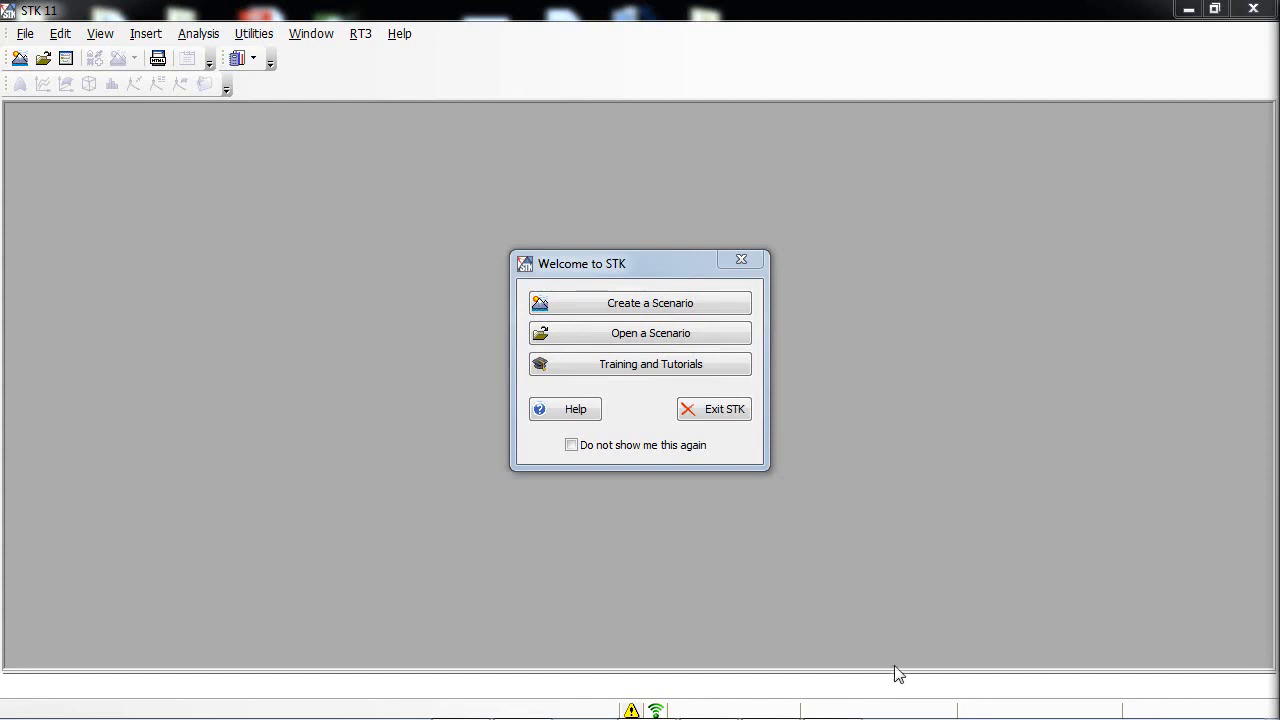
# - Create a scenario named STK_SensorAzElMasking with its stop time set to +1sec
pyautogui.click(627, 308)
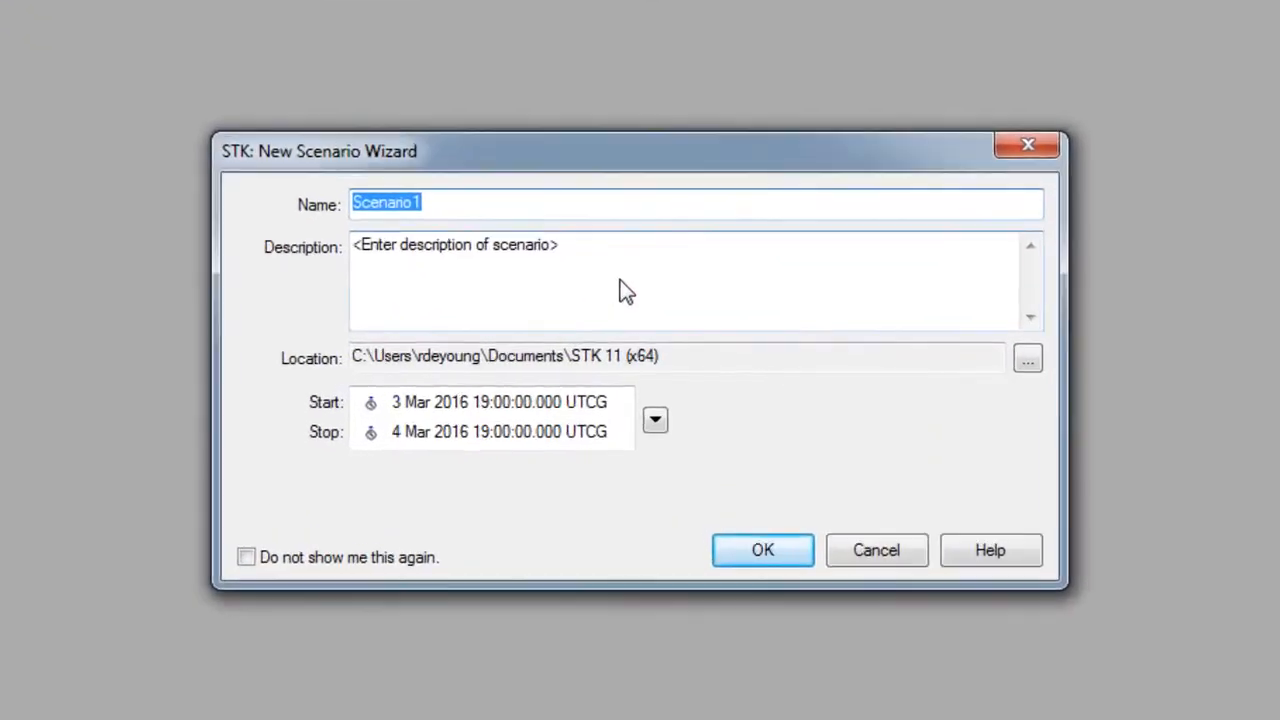
pyautogui.write('STK')
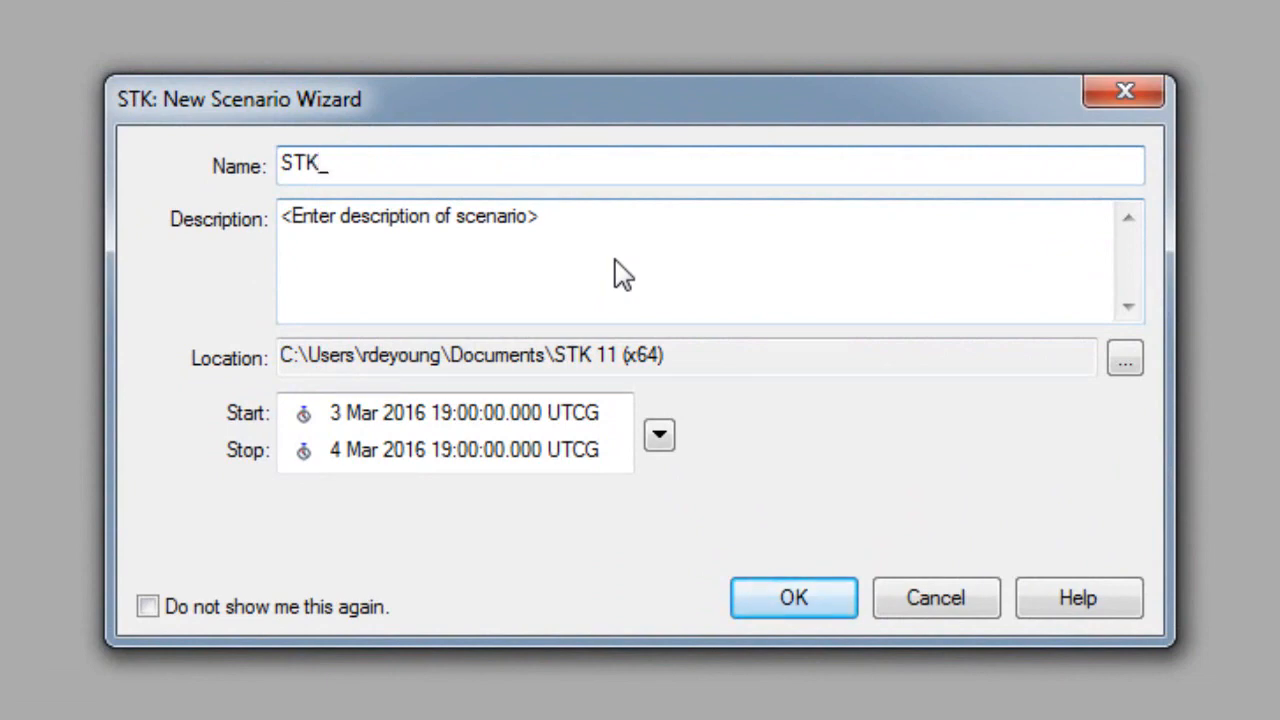
pyautogui.write('_SensorAz')
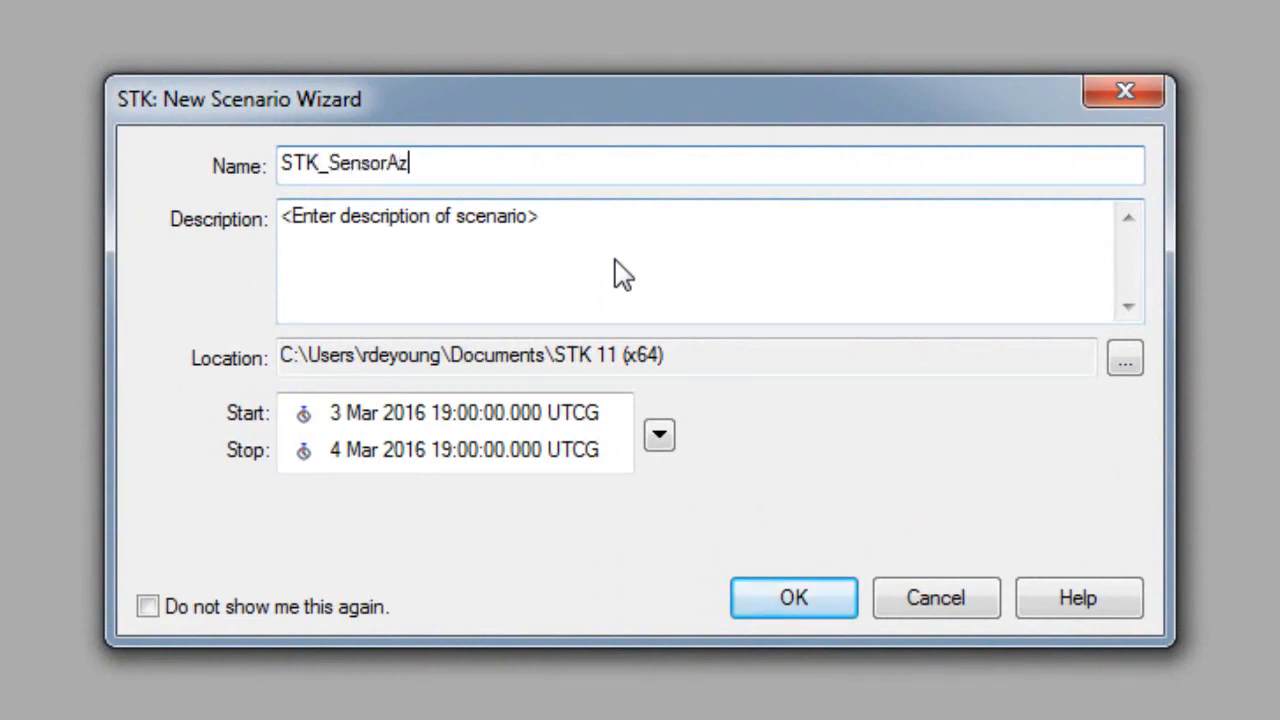
pyautogui.write('ElMasking')
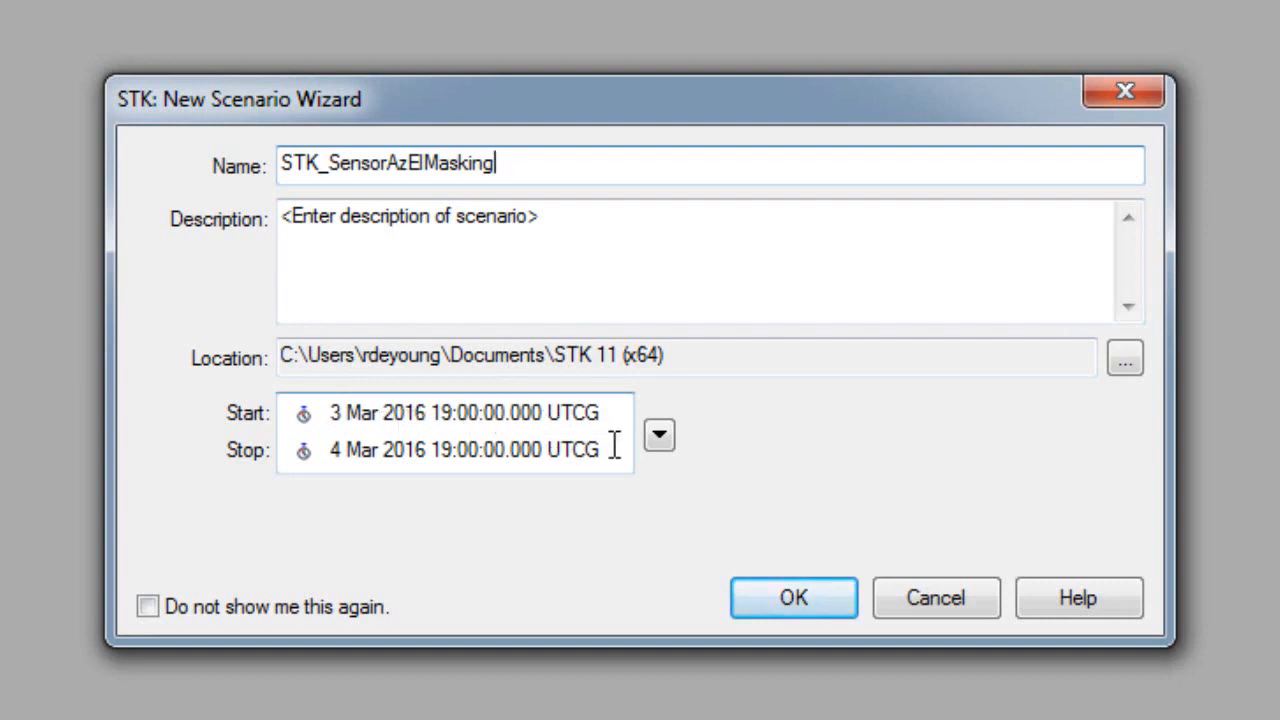
pyautogui.moveTo(613, 447); pyautogui.dragTo(318, 448)
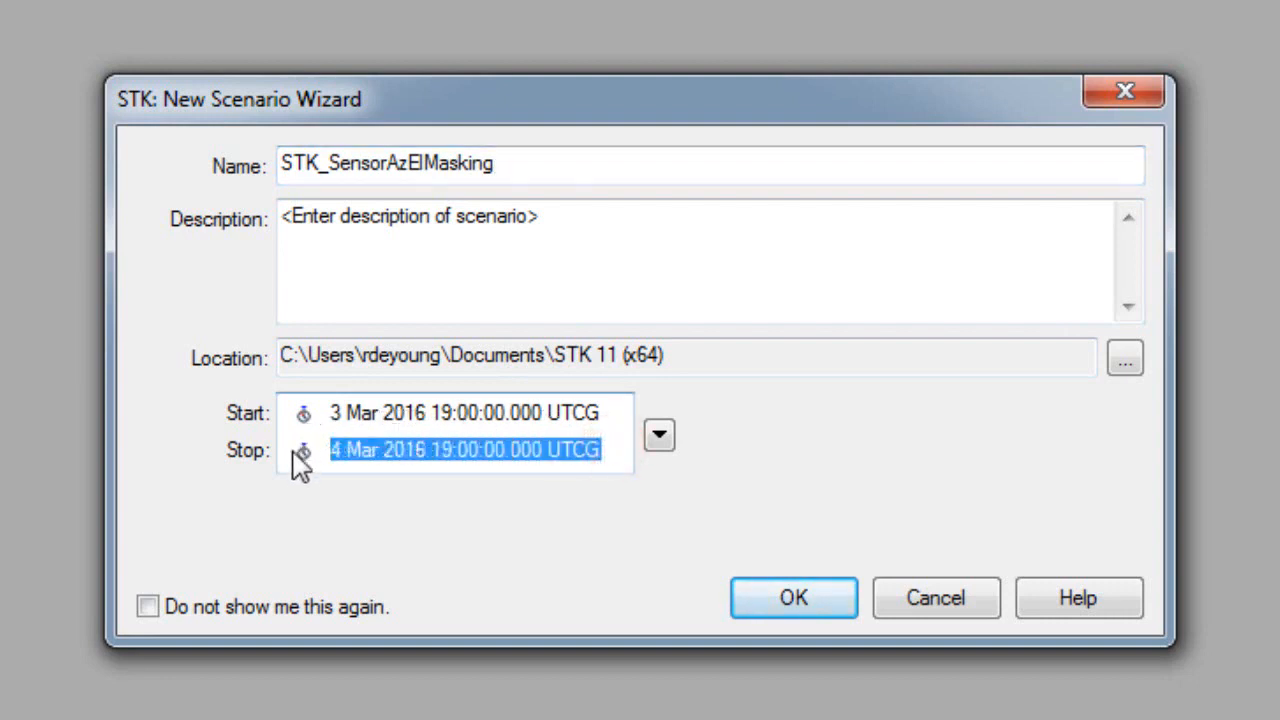
pyautogui.write('+1')
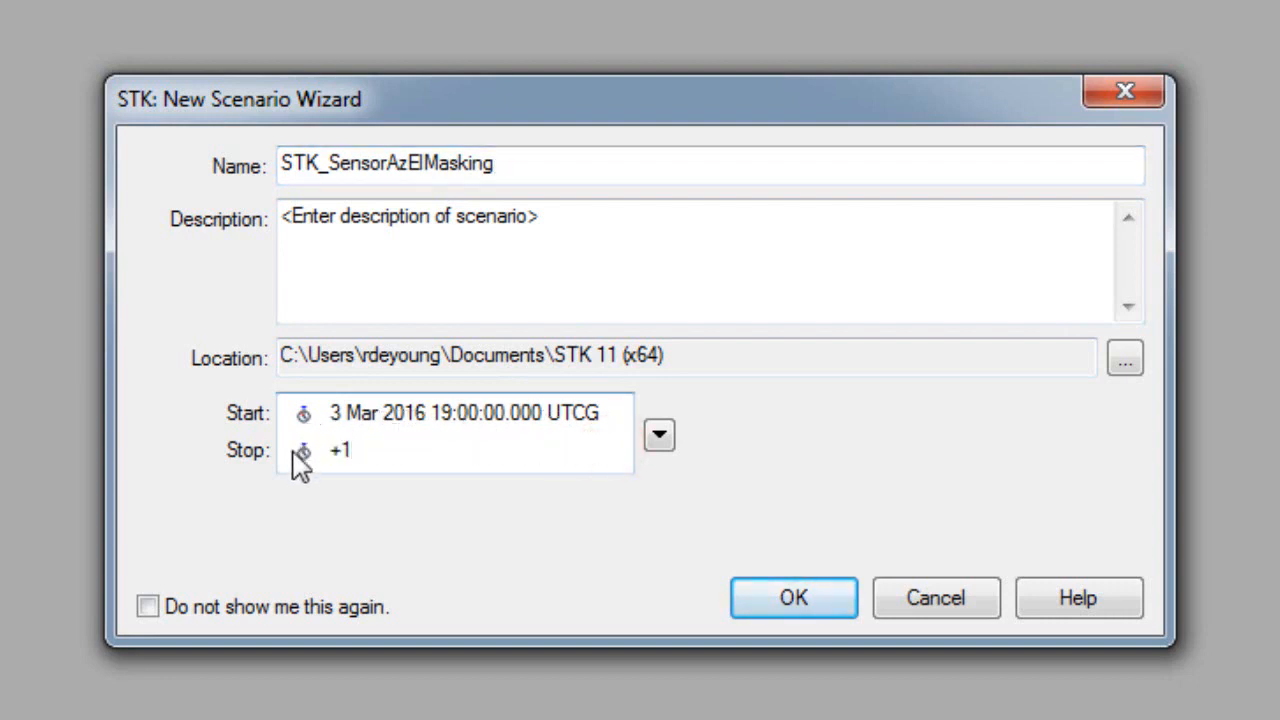
pyautogui.write('sec')
pyautogui.click(799, 601)
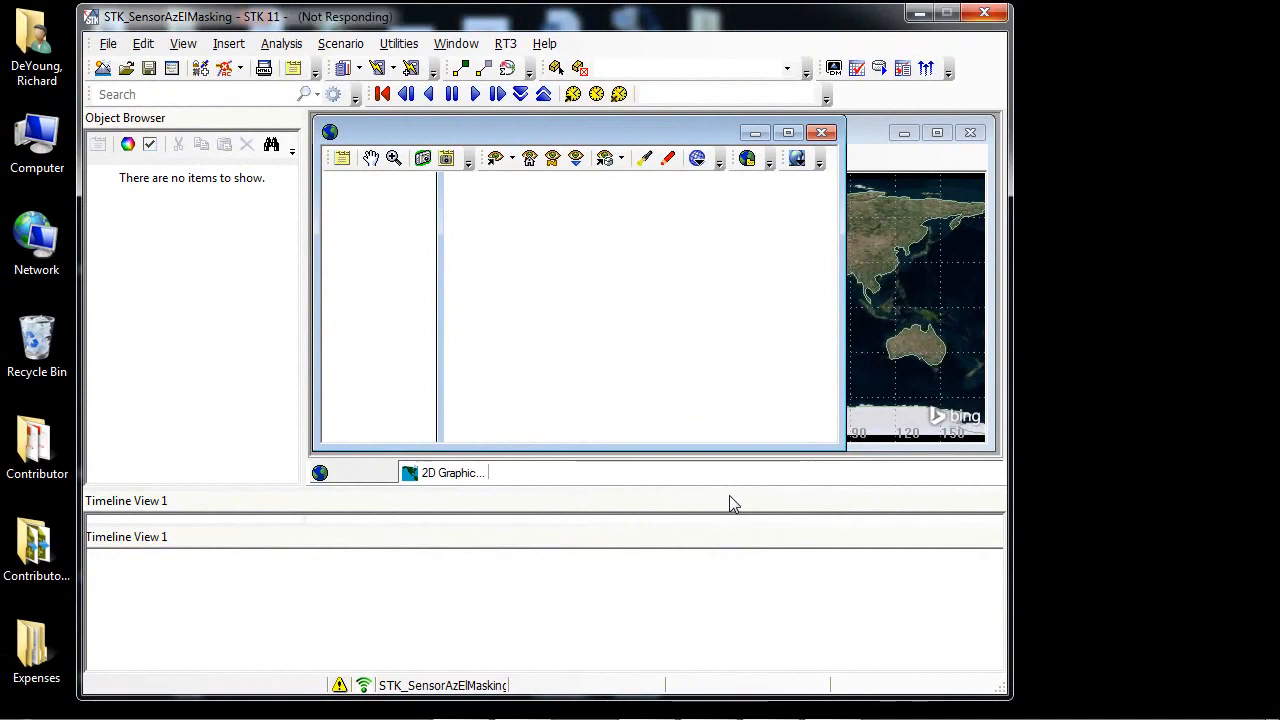
# - Dismiss the Insert STK Objects dialog in the maximized application and save the scenario as STK_SensorAzElMasking.sc
pyautogui.click(948, 14)
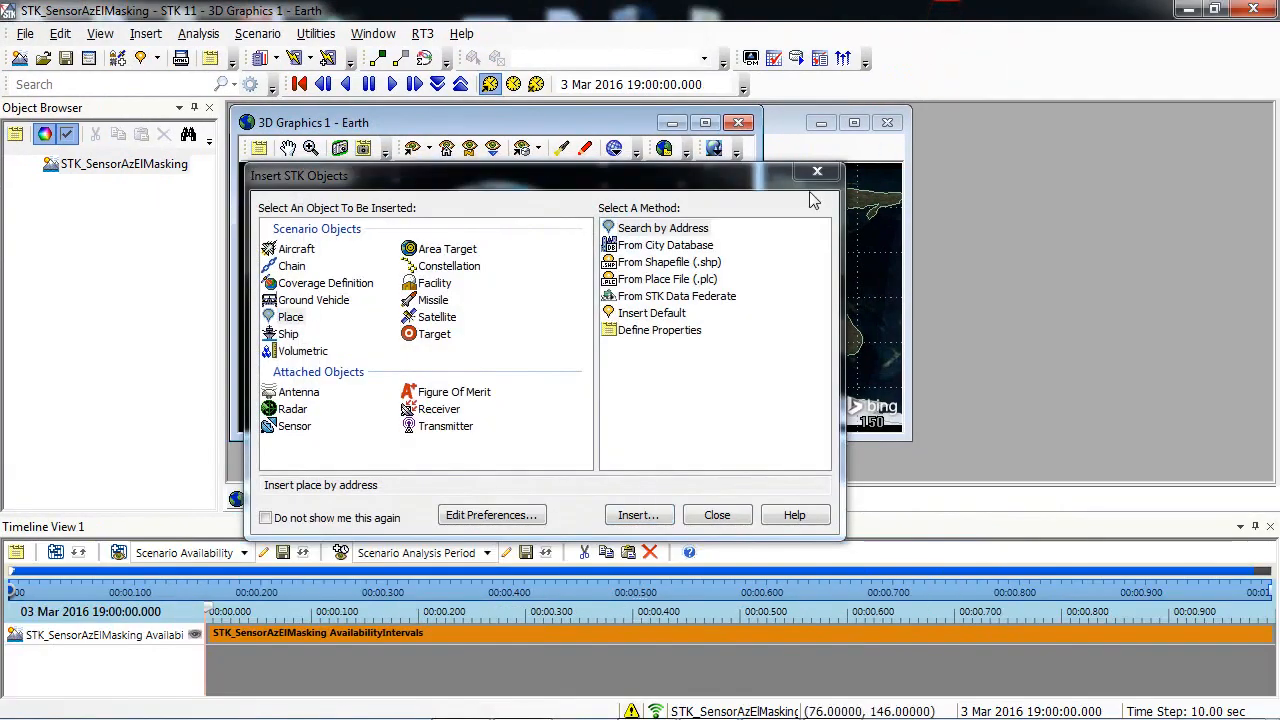
pyautogui.click(717, 515)
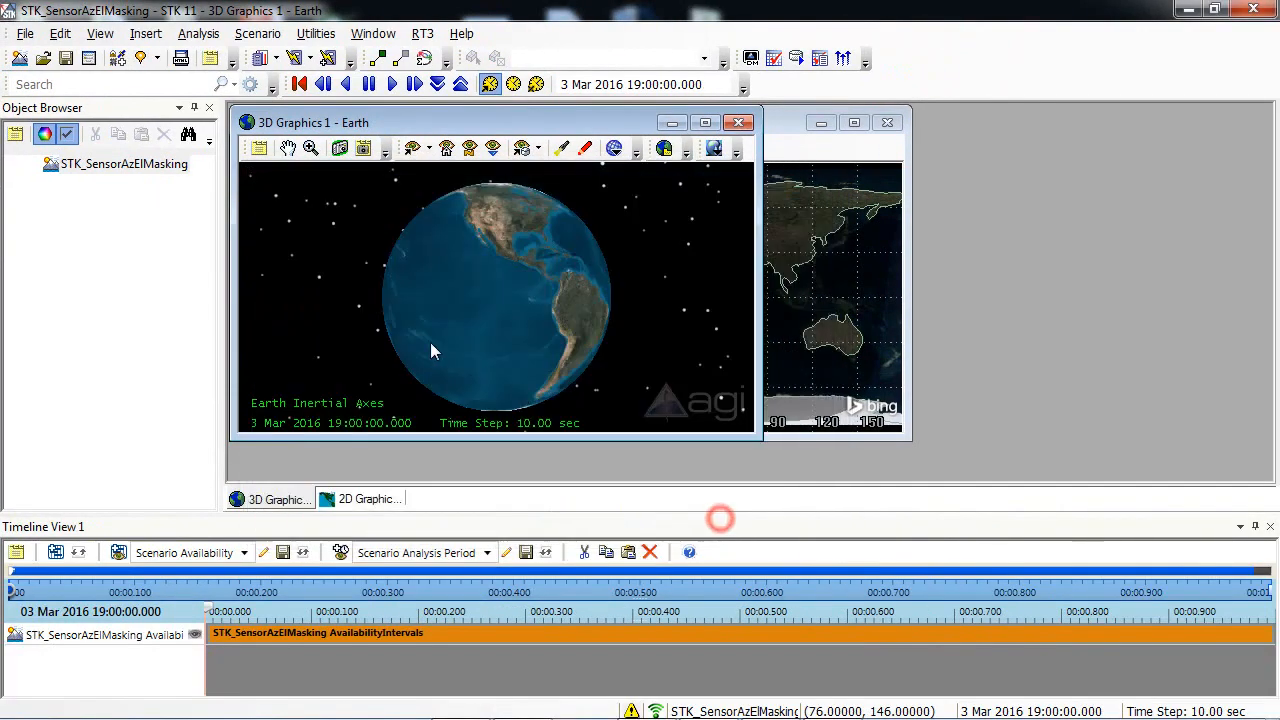
pyautogui.click(65, 58)
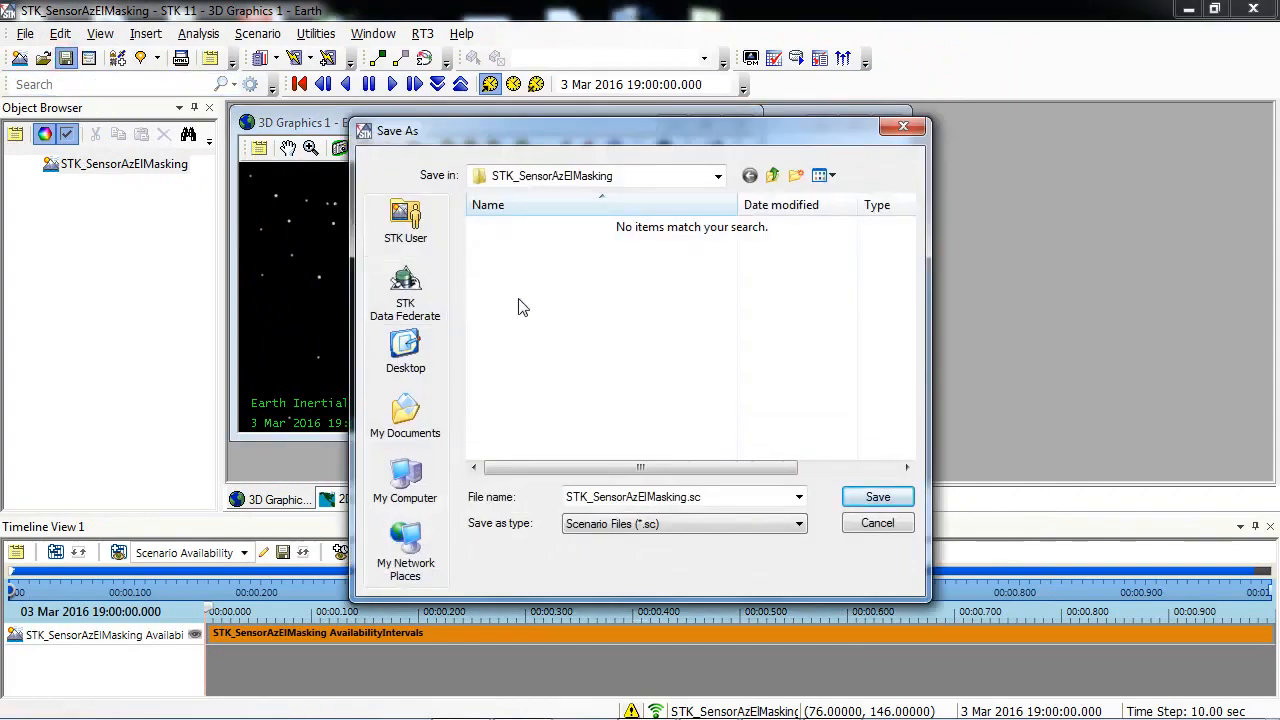
pyautogui.click(850, 498)
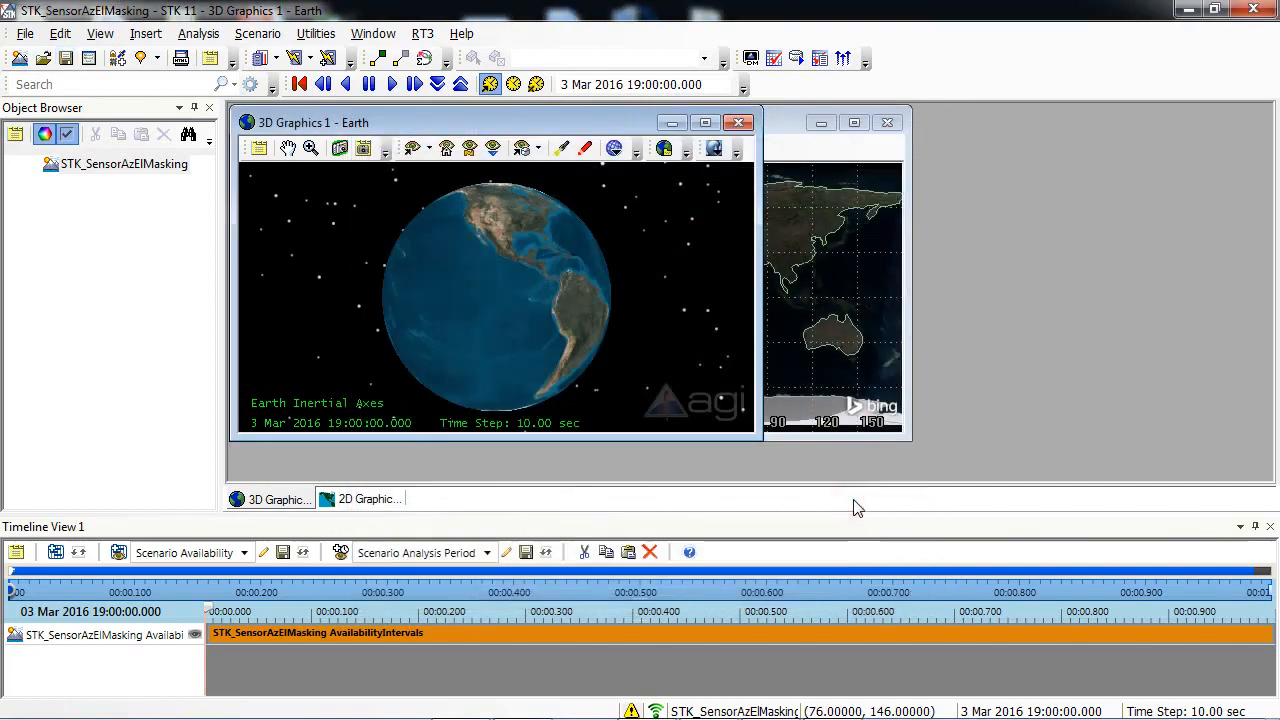
# - Close the timeline view and maximize the 3D Graphics window within the workspace
pyautogui.click(1270, 527)
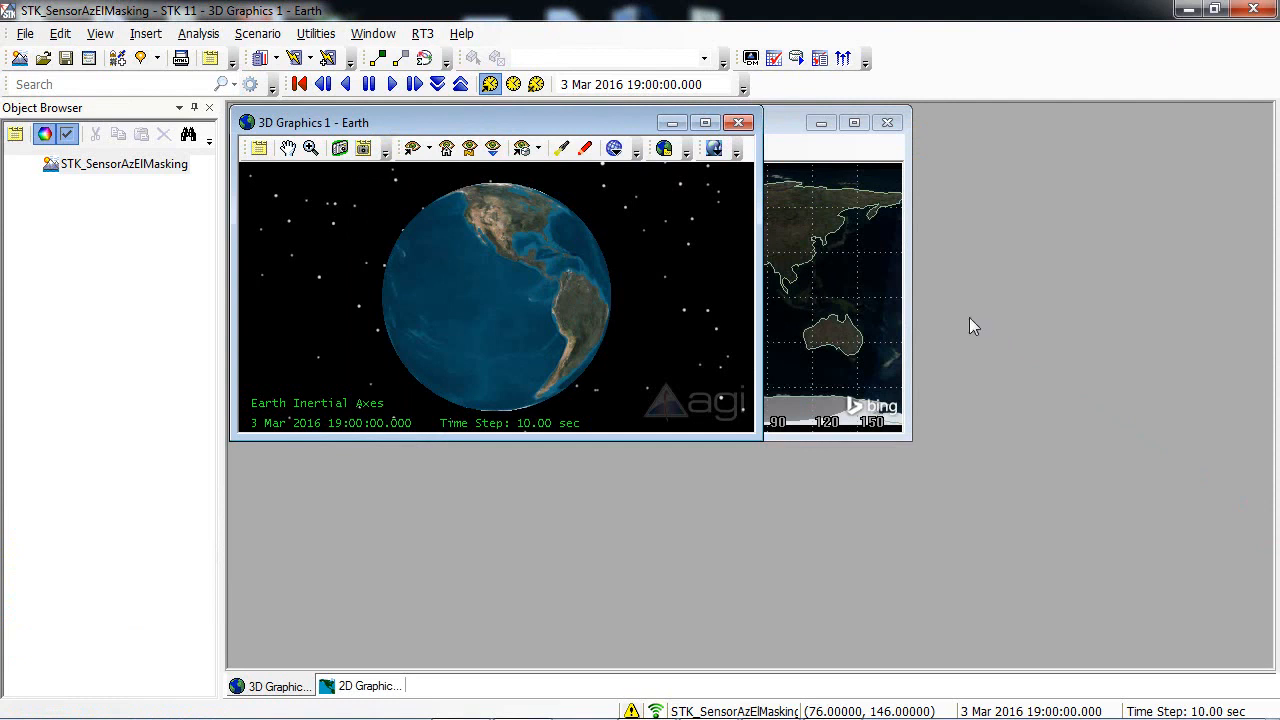
pyautogui.click(706, 122)
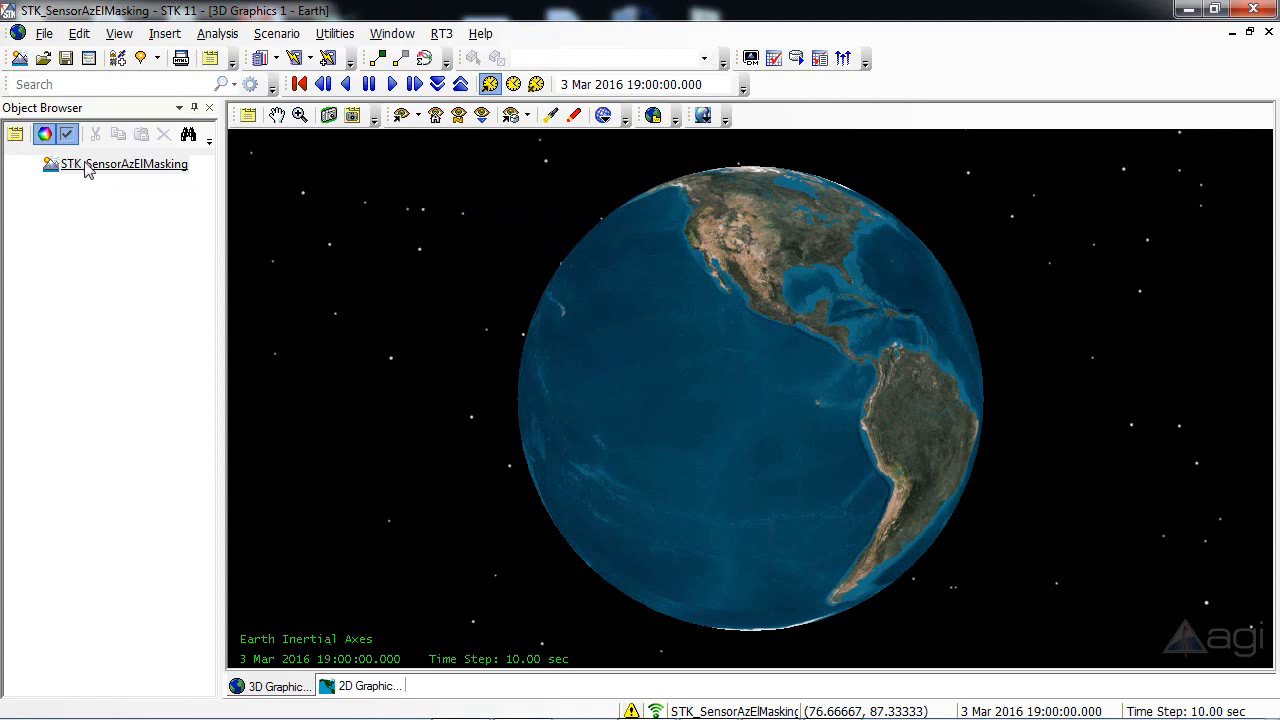
# - Disable the use of the terrain server for analysis in the scenario's terrain properties
pyautogui.rightClick(113, 172)
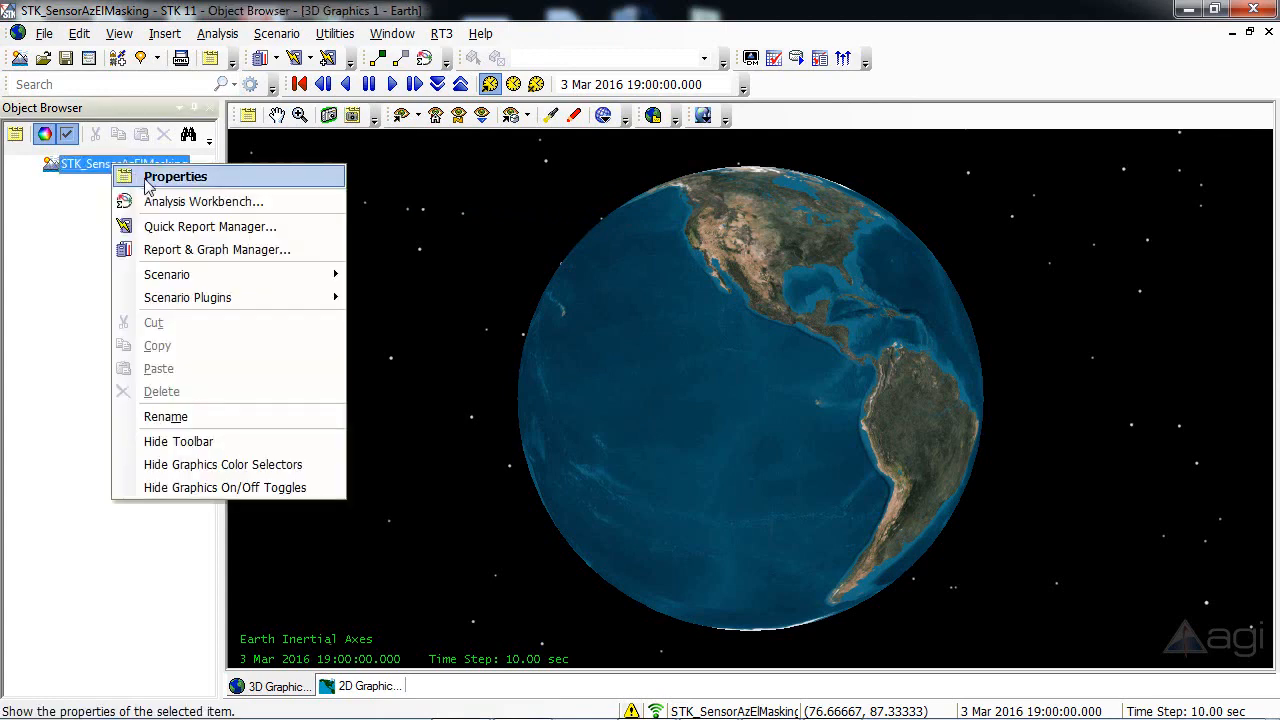
pyautogui.click(160, 177)
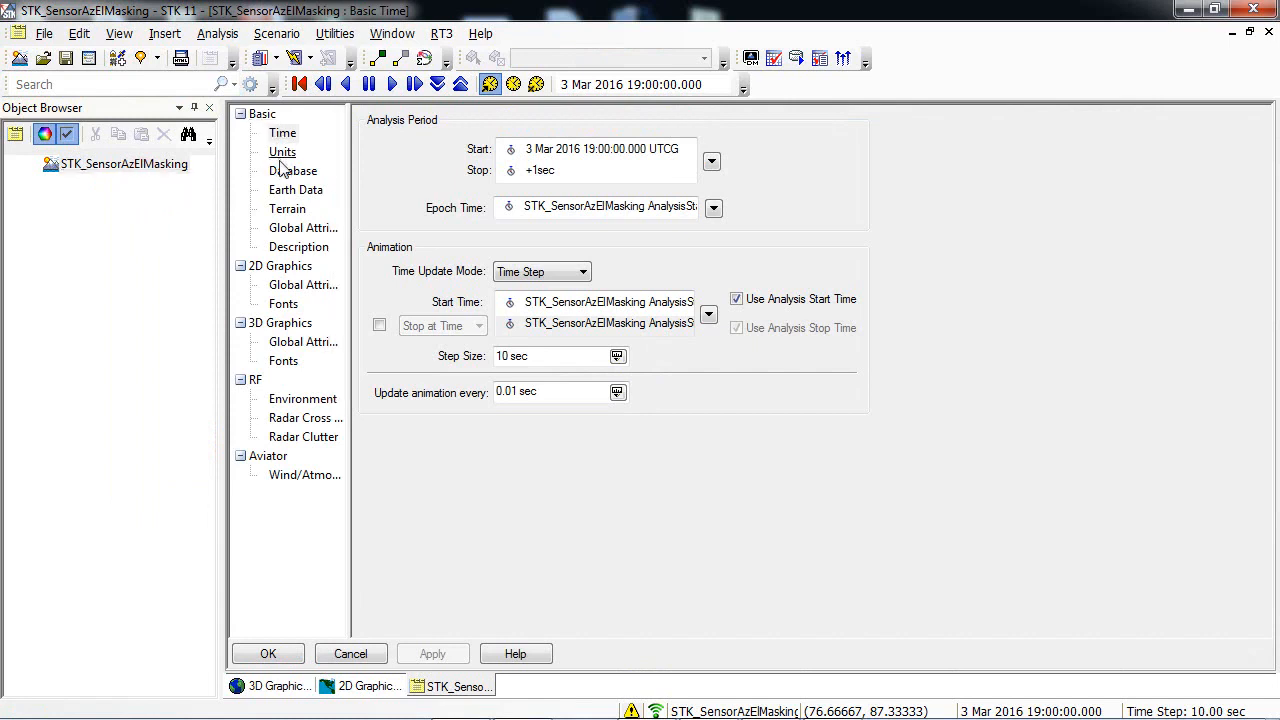
pyautogui.click(285, 210)
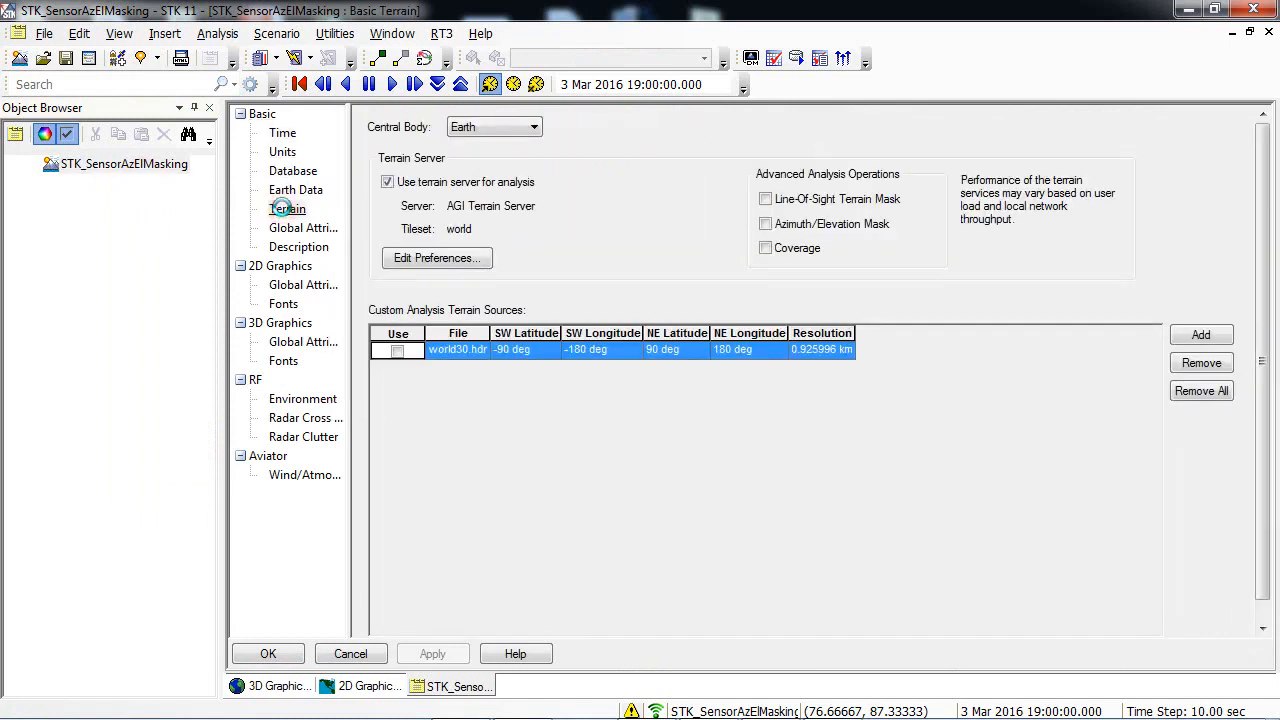
pyautogui.click(388, 183)
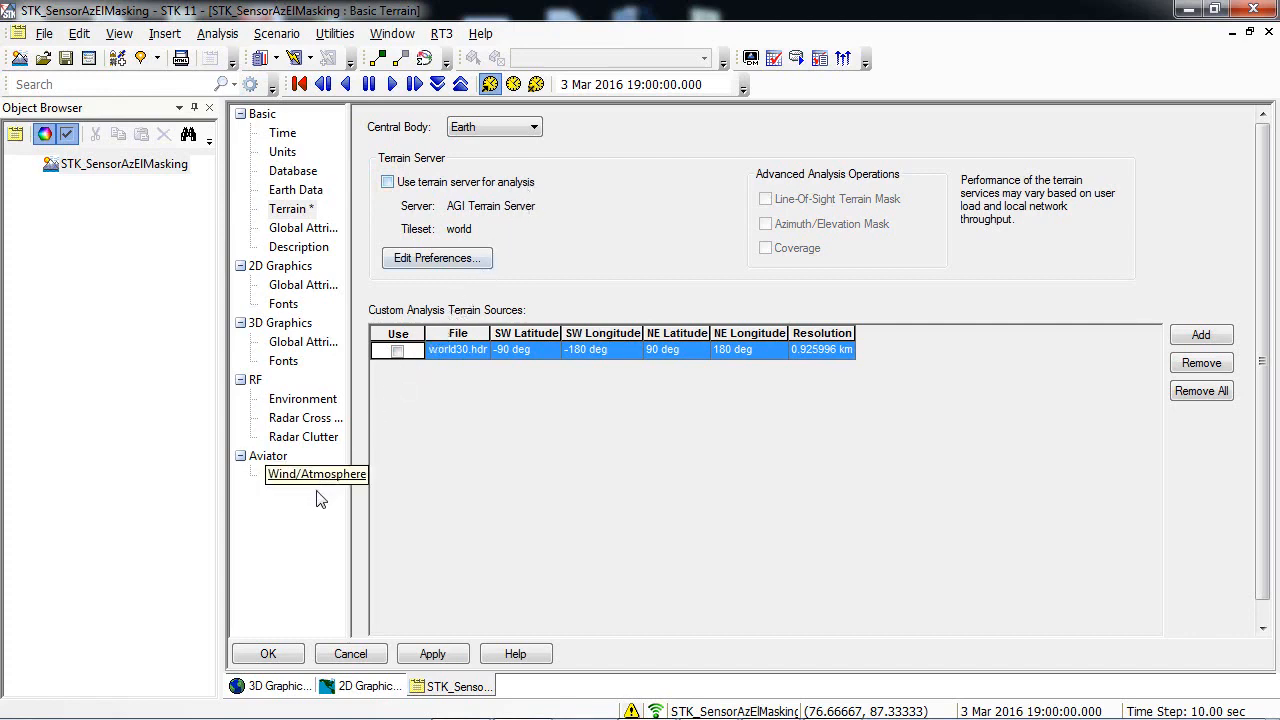
pyautogui.click(270, 655)
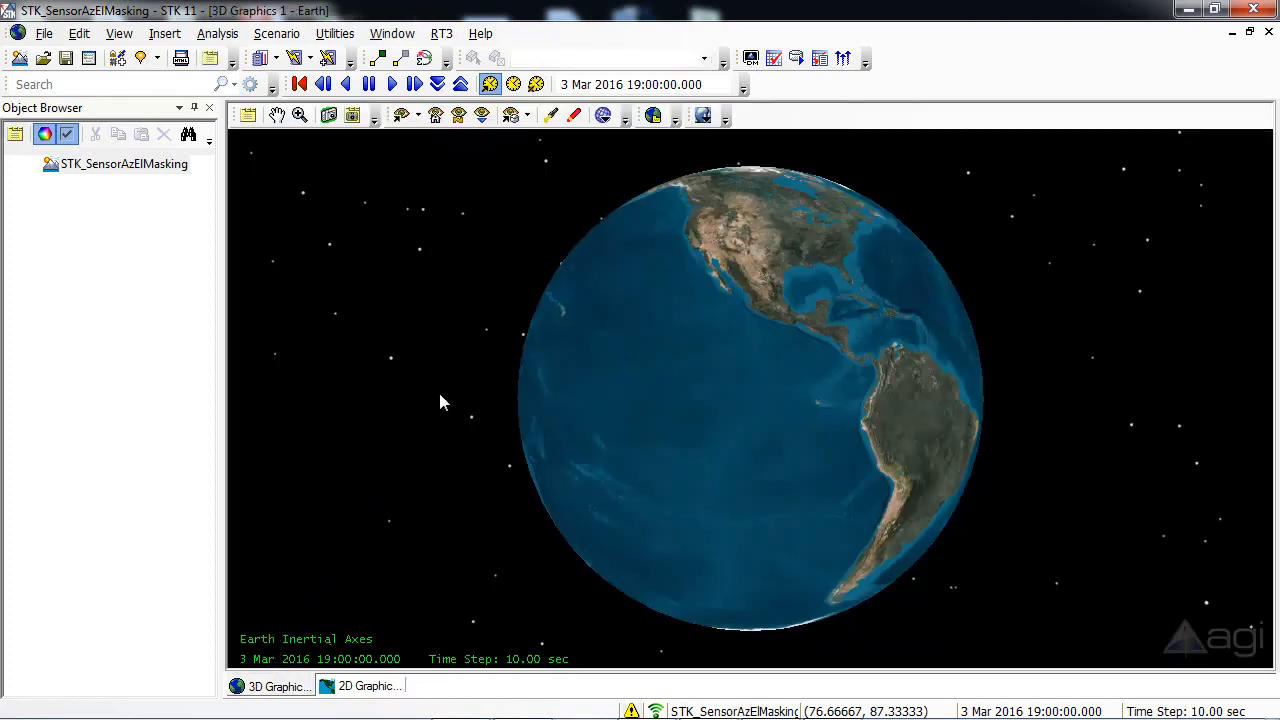
# - In the Globe Manager, set the terrain and imagery source folder to C:\Program Files\AGI\STK 11\Help\stktraining\imagery
pyautogui.click(654, 116)
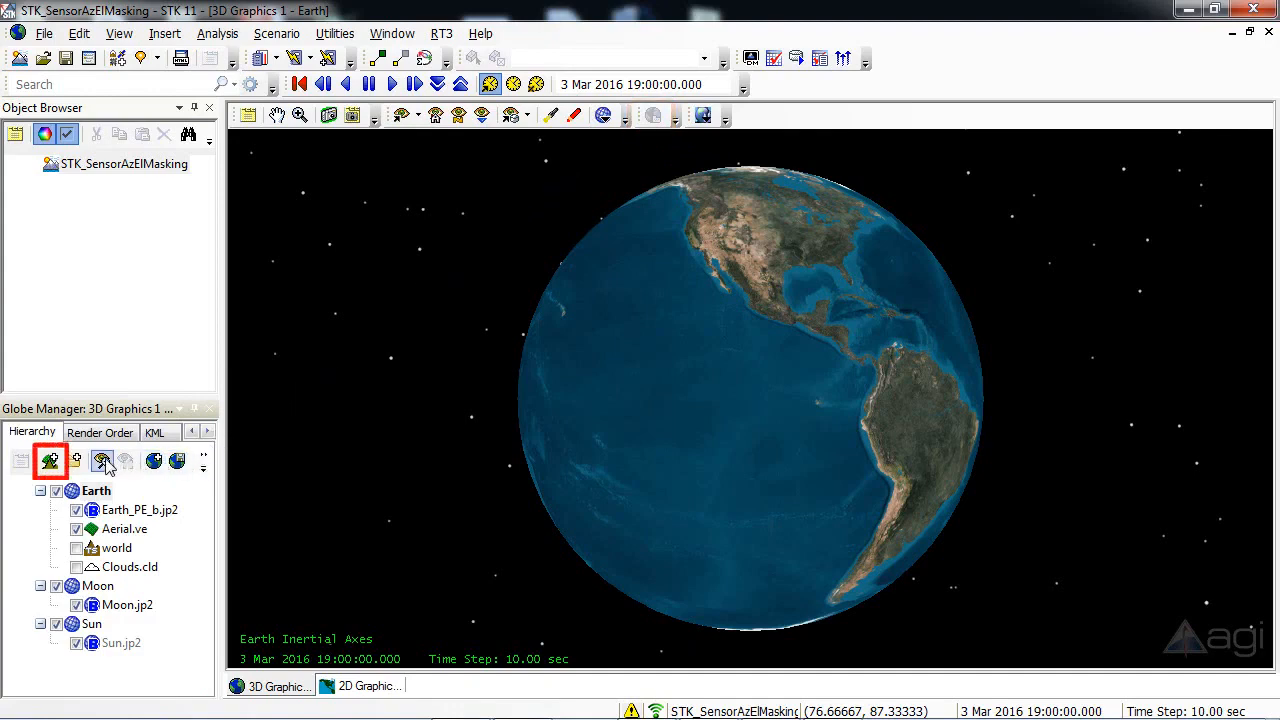
pyautogui.click(50, 462)
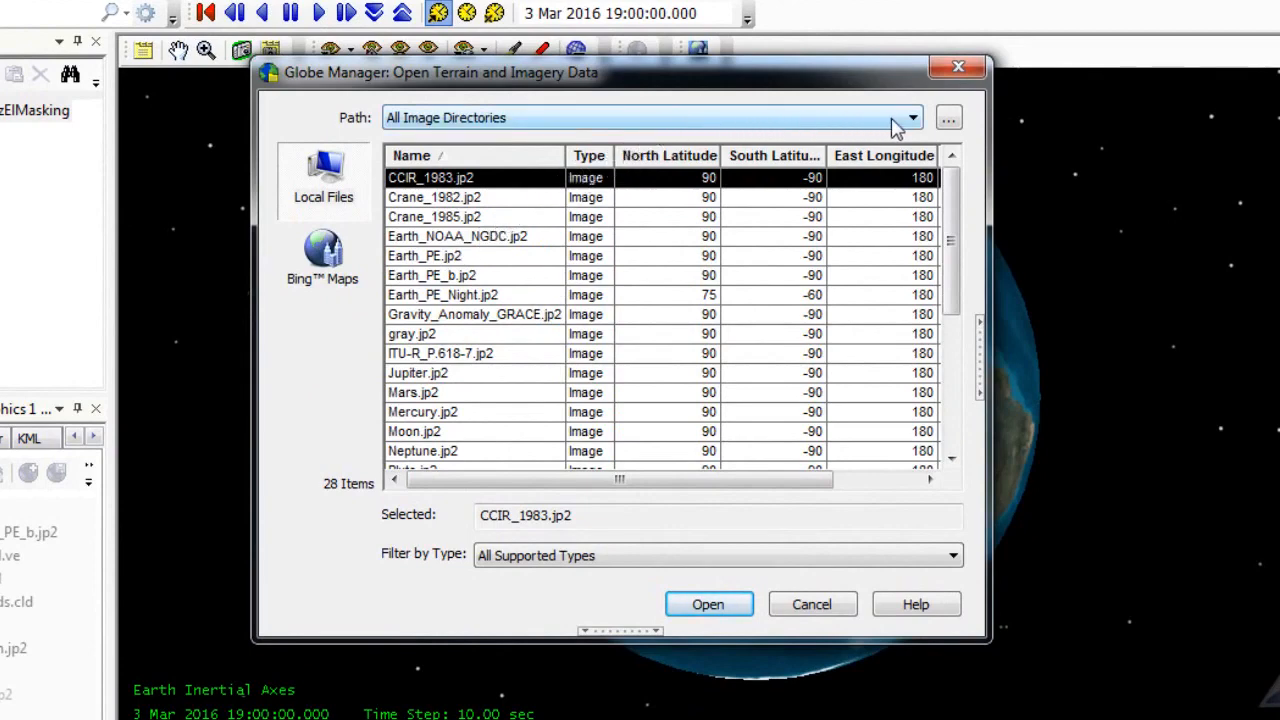
pyautogui.click(950, 121)
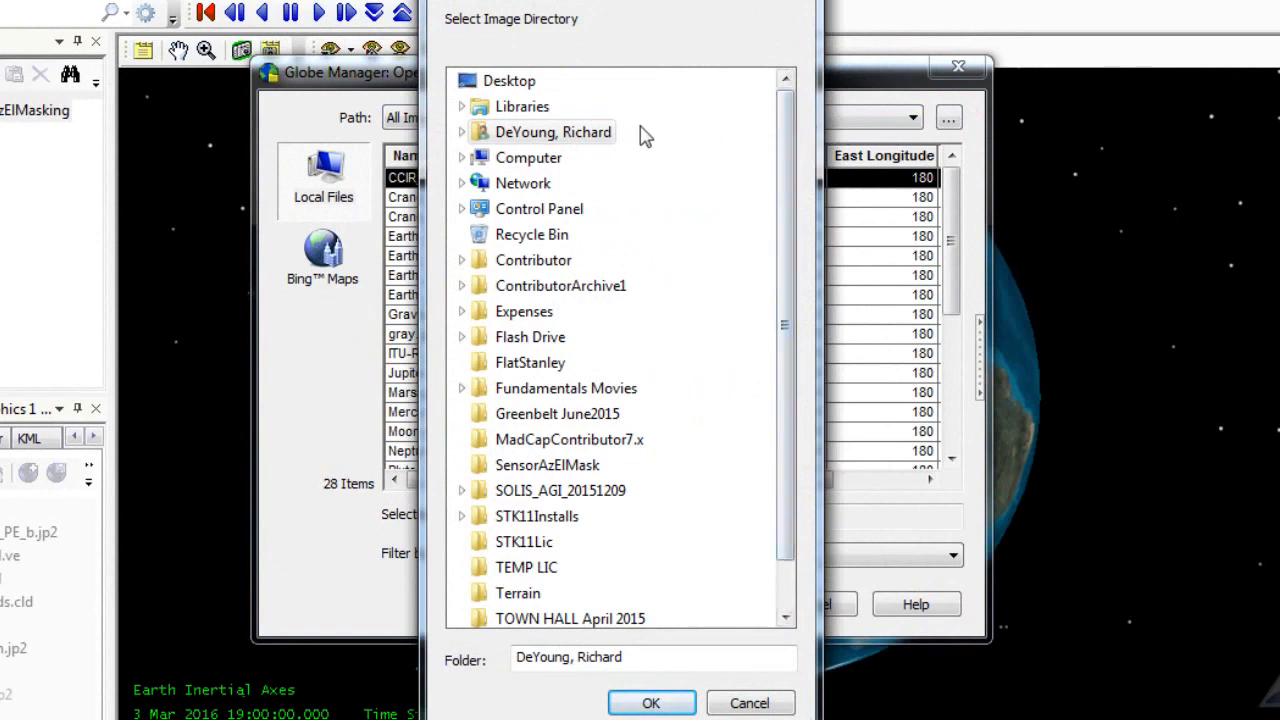
pyautogui.click(462, 158)
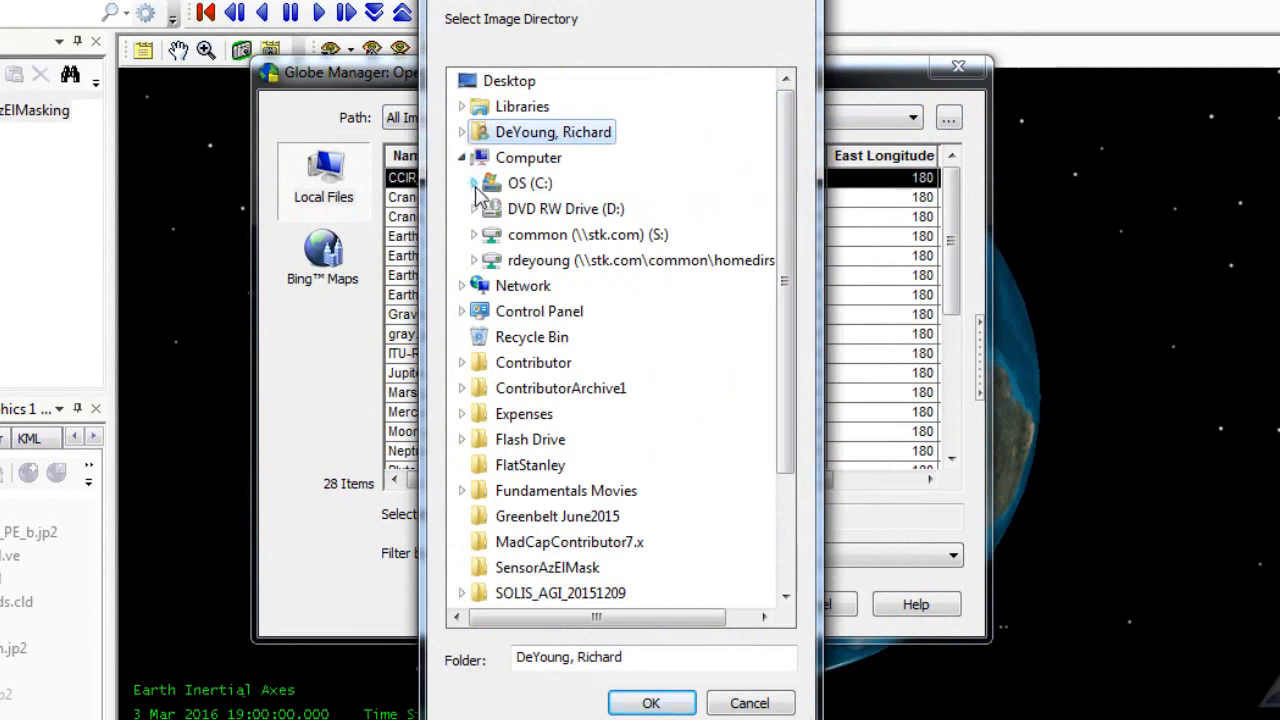
pyautogui.click(476, 187)
pyautogui.scroll(-2, 530, 245)
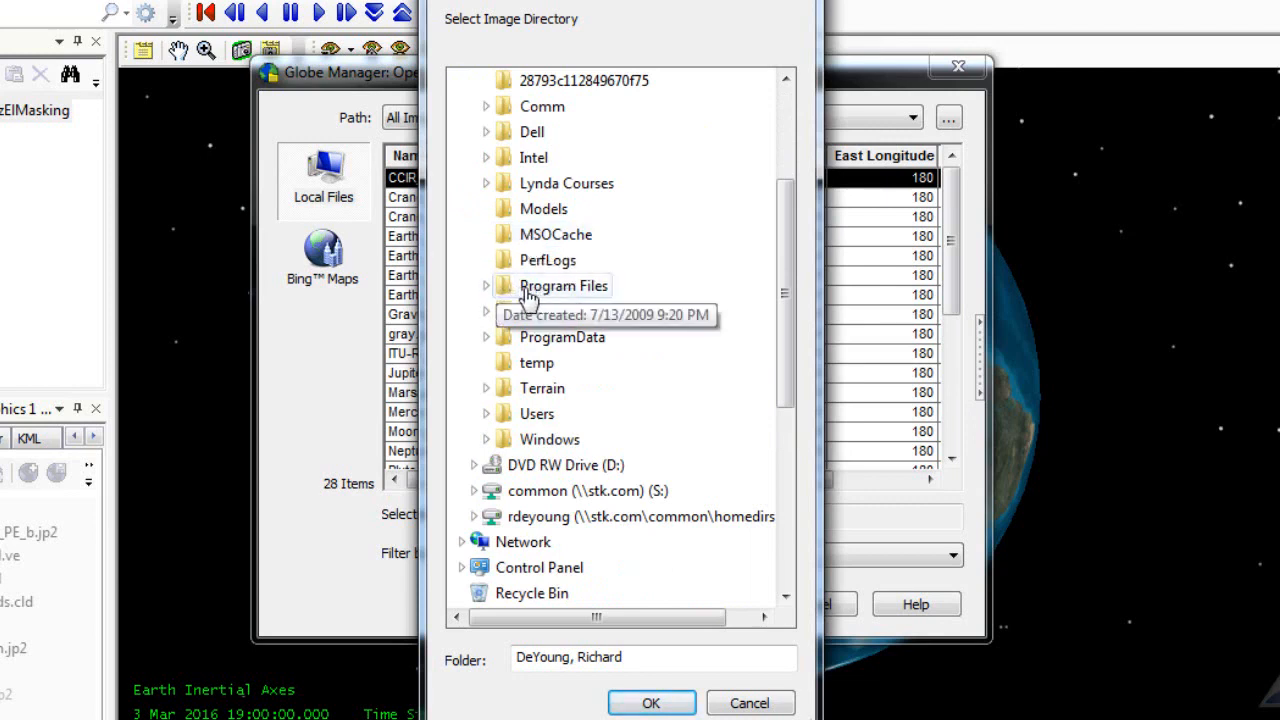
pyautogui.click(486, 286)
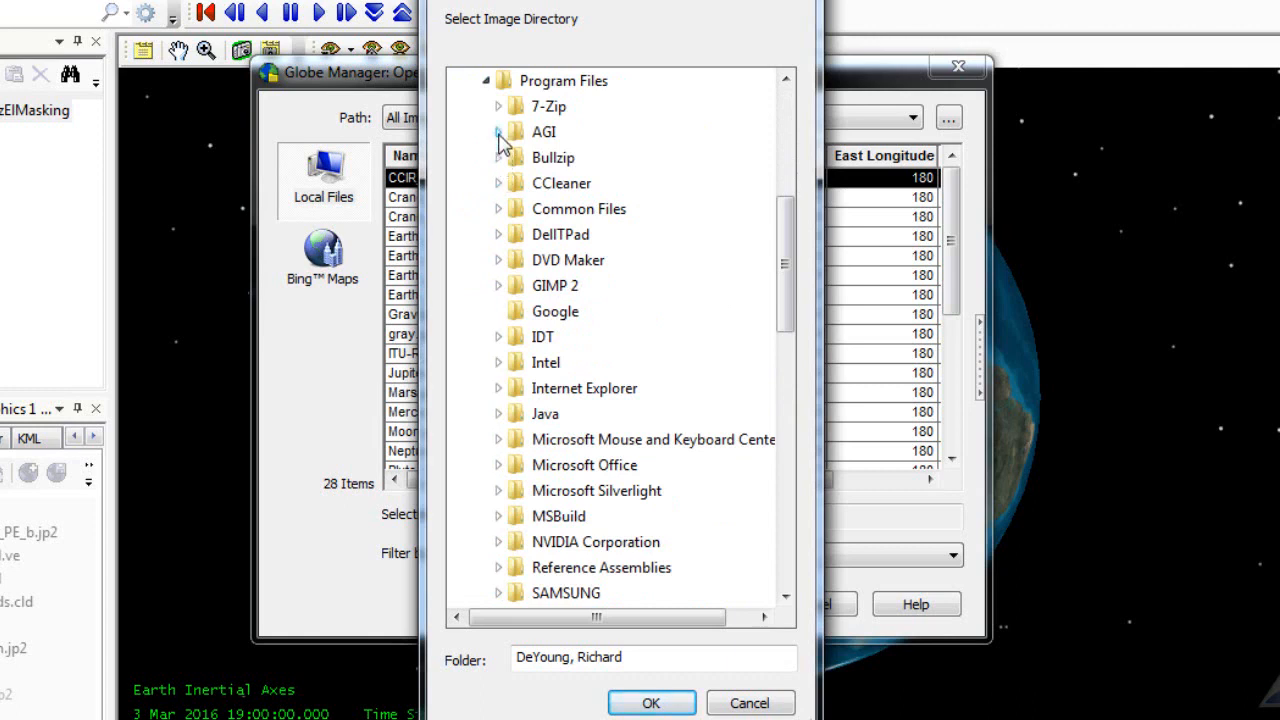
pyautogui.click(499, 134)
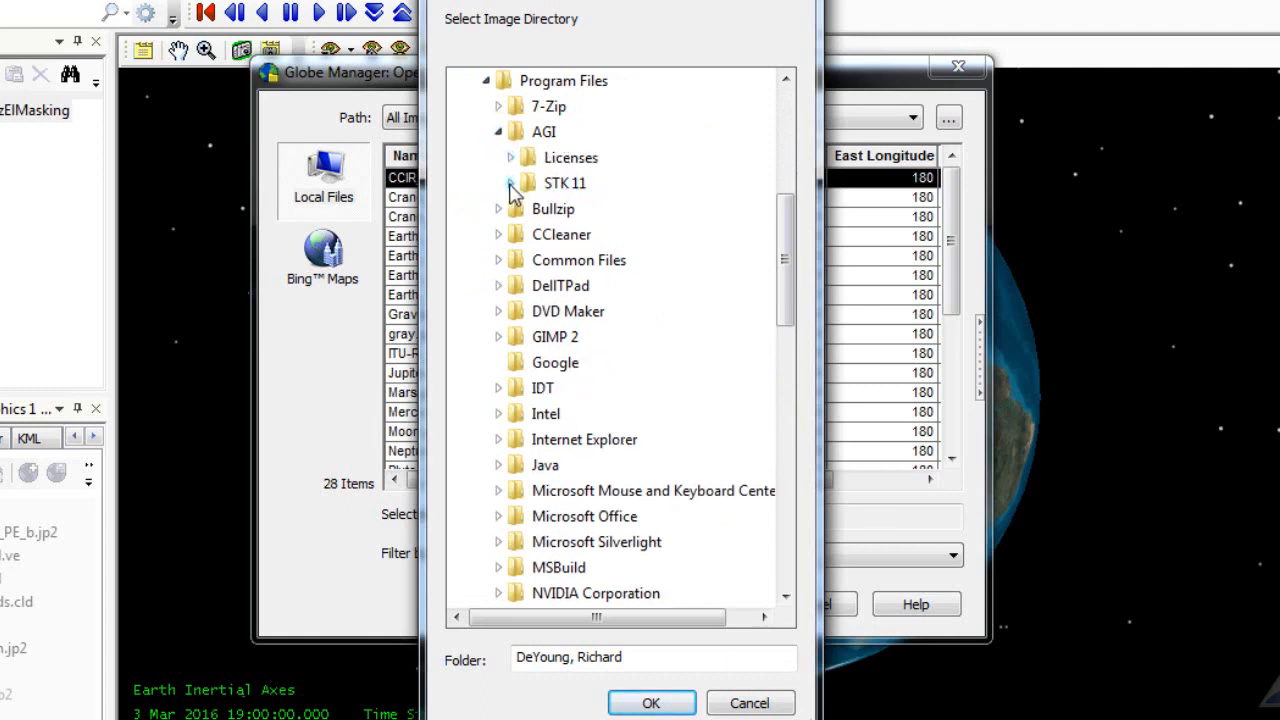
pyautogui.click(510, 183)
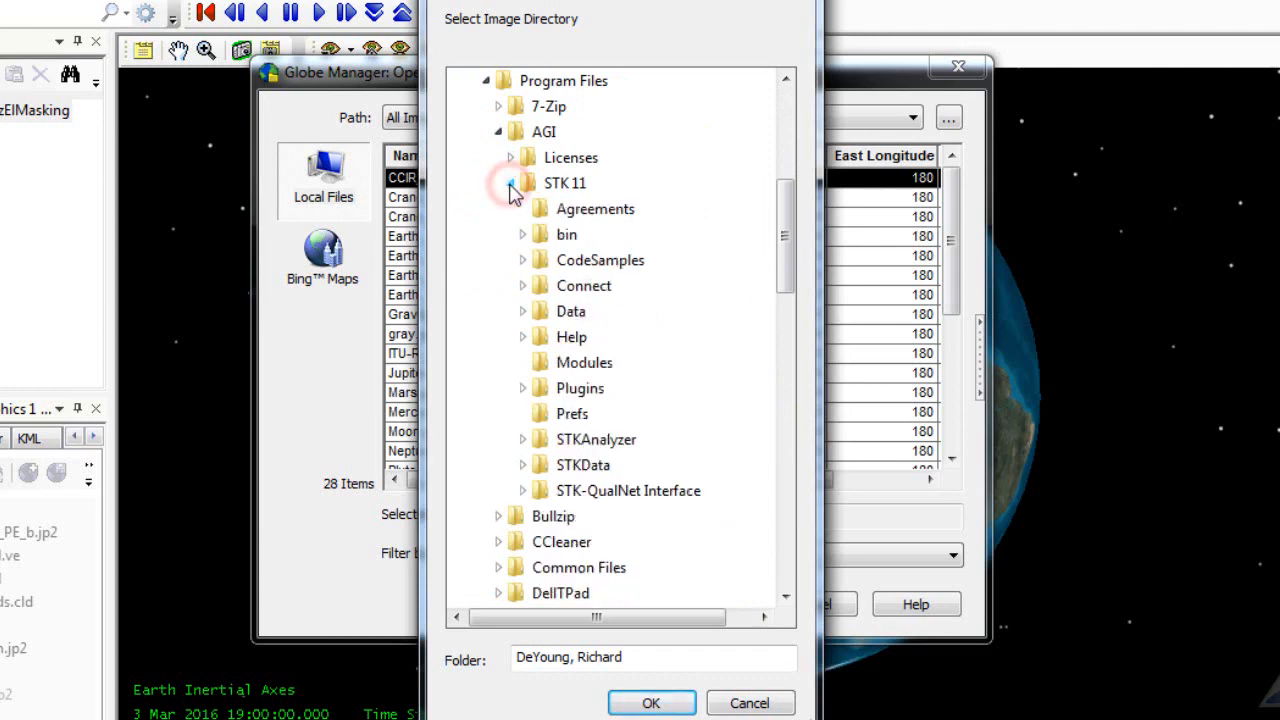
pyautogui.click(522, 337)
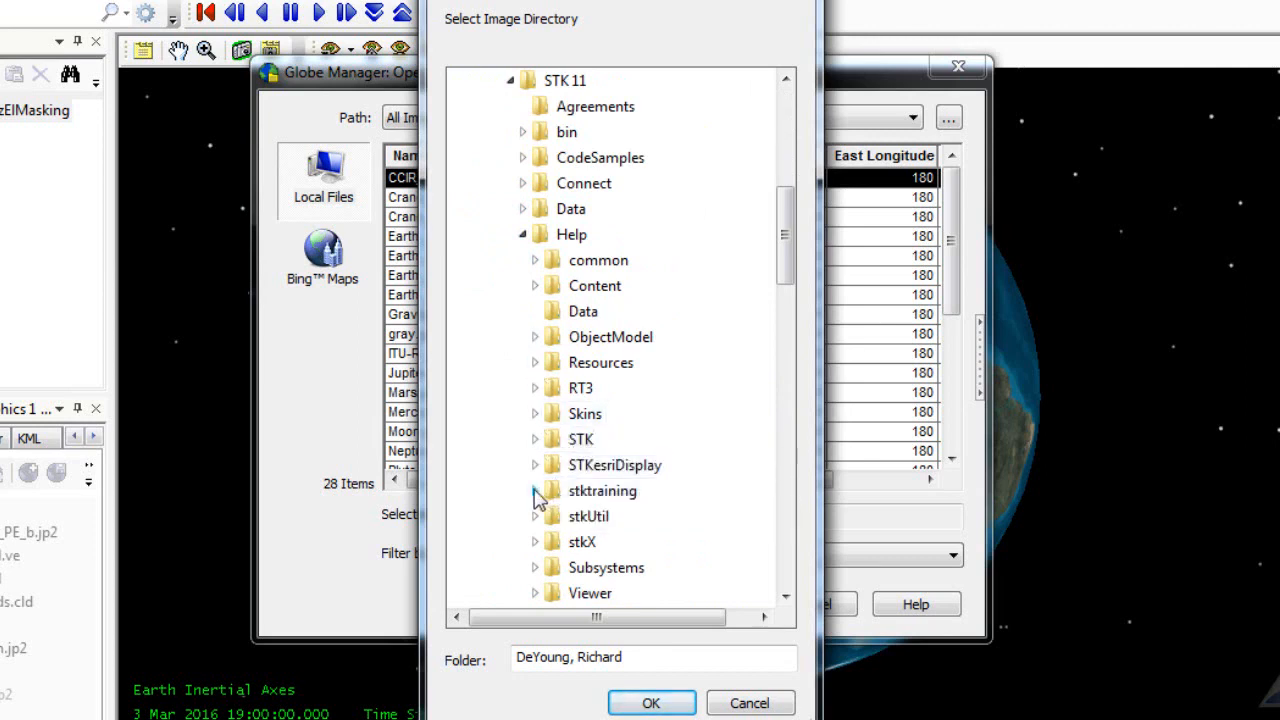
pyautogui.click(536, 491)
pyautogui.scroll(-2, 543, 491)
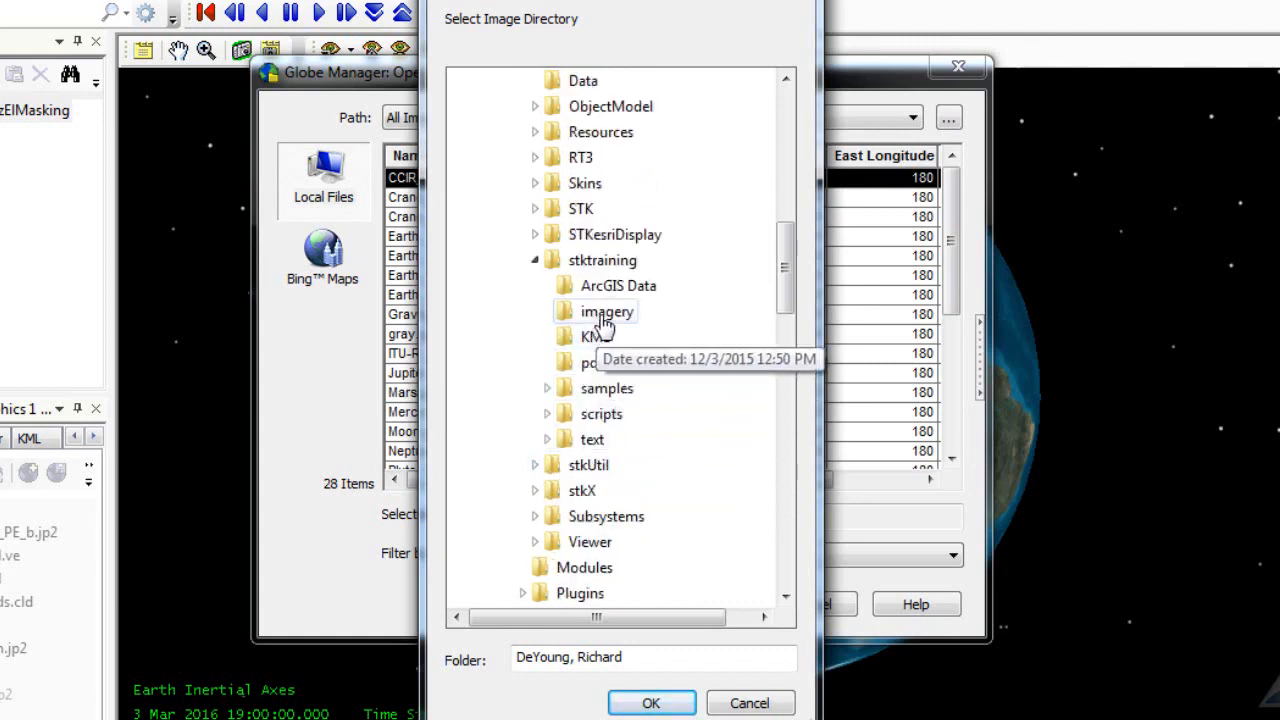
pyautogui.click(603, 320)
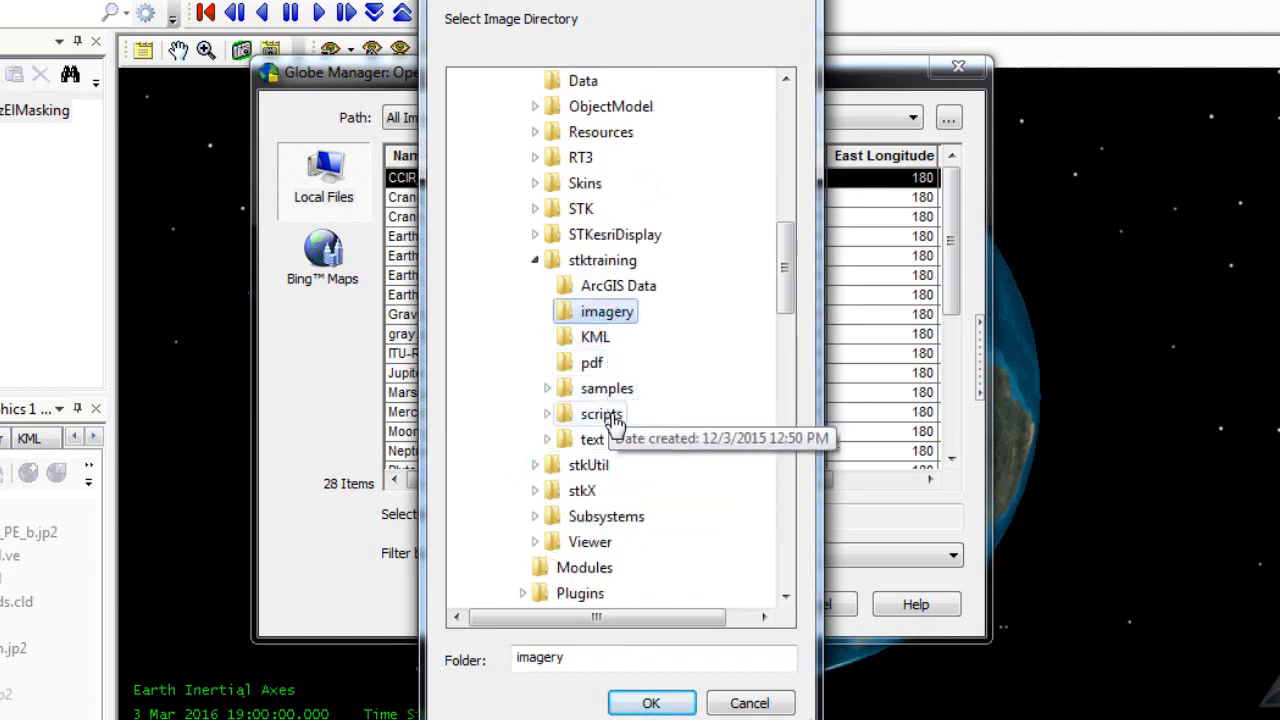
pyautogui.click(652, 704)
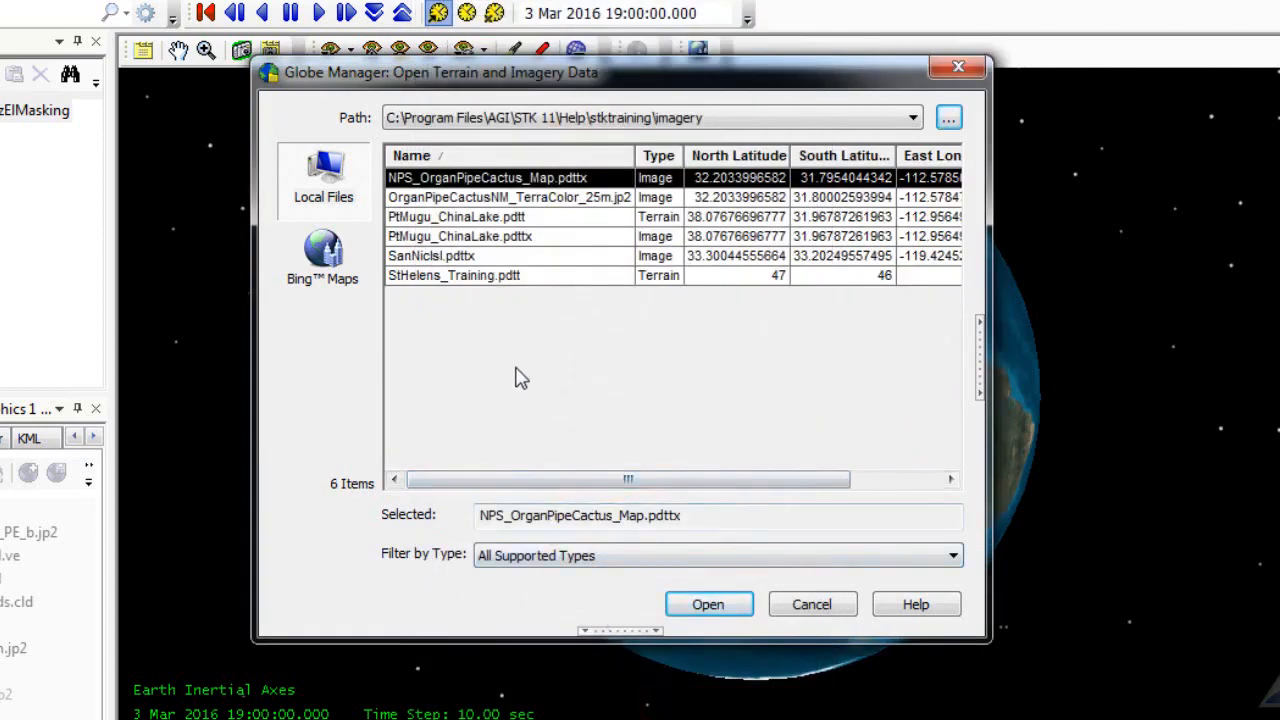
# - Load the StHelens_Training.pdtt terrain onto the globe for use in analysis and zoom the 3D view to it
pyautogui.click(486, 276)
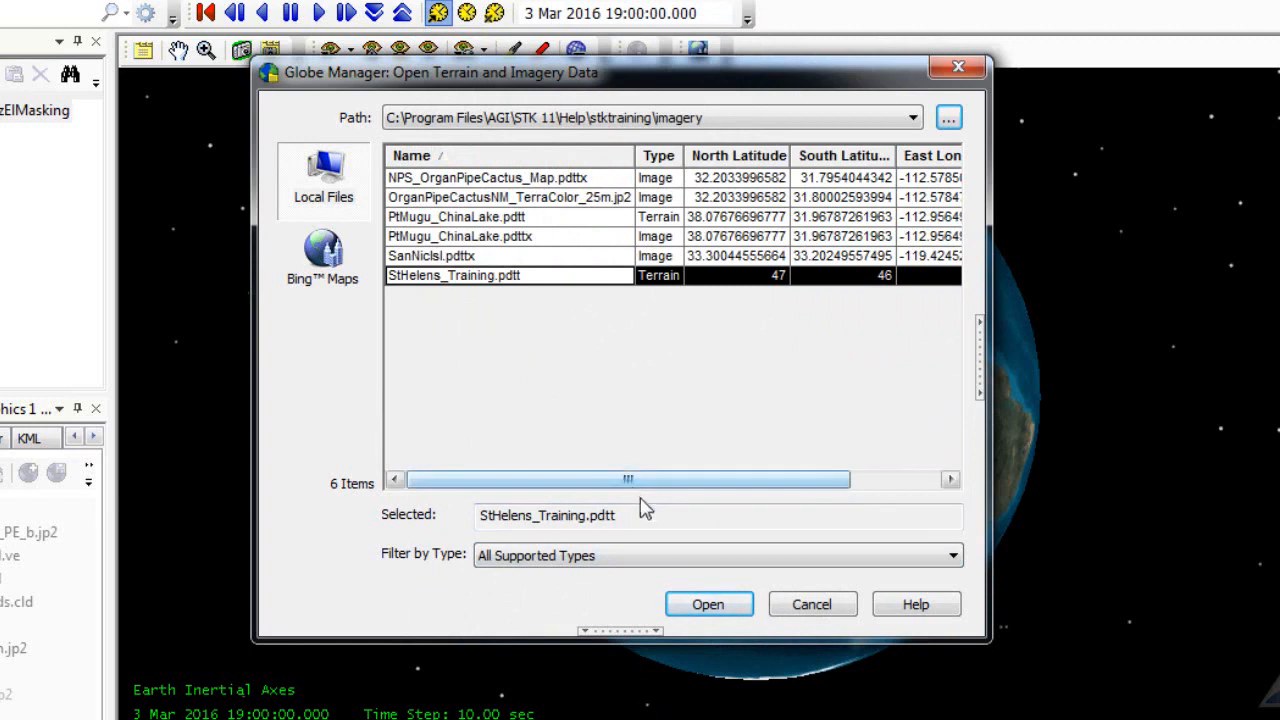
pyautogui.click(710, 604)
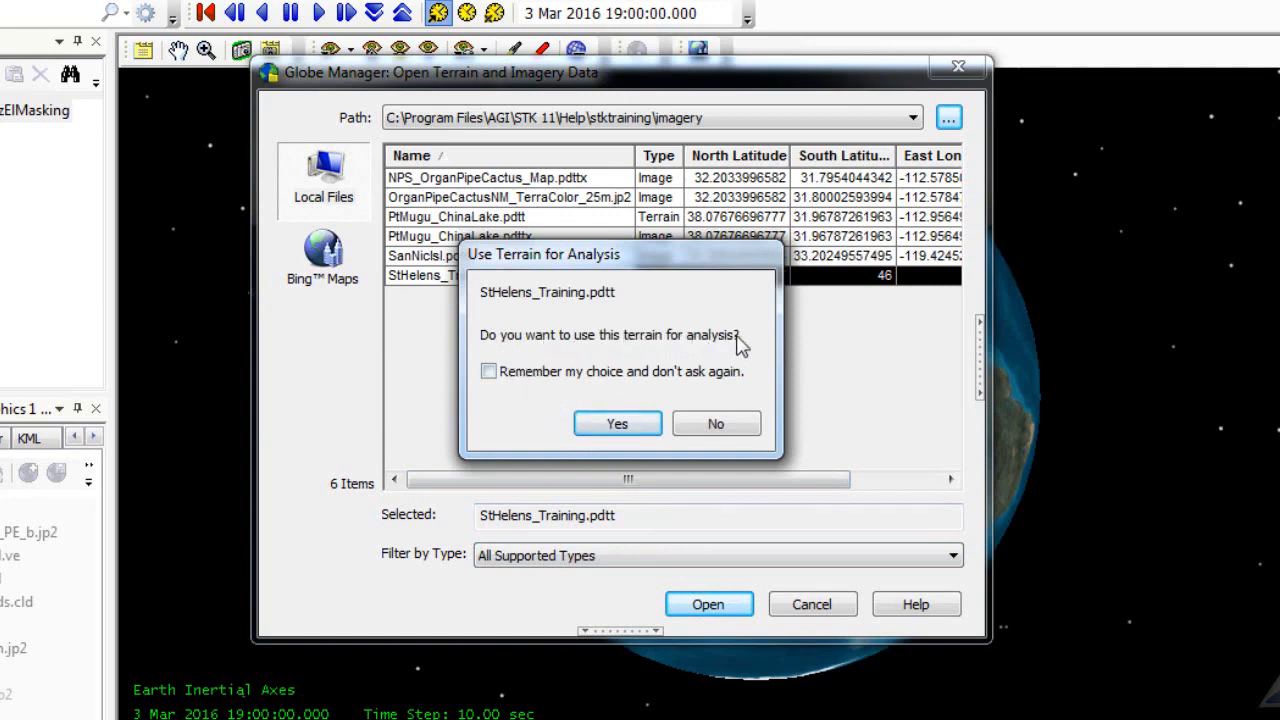
pyautogui.click(615, 425)
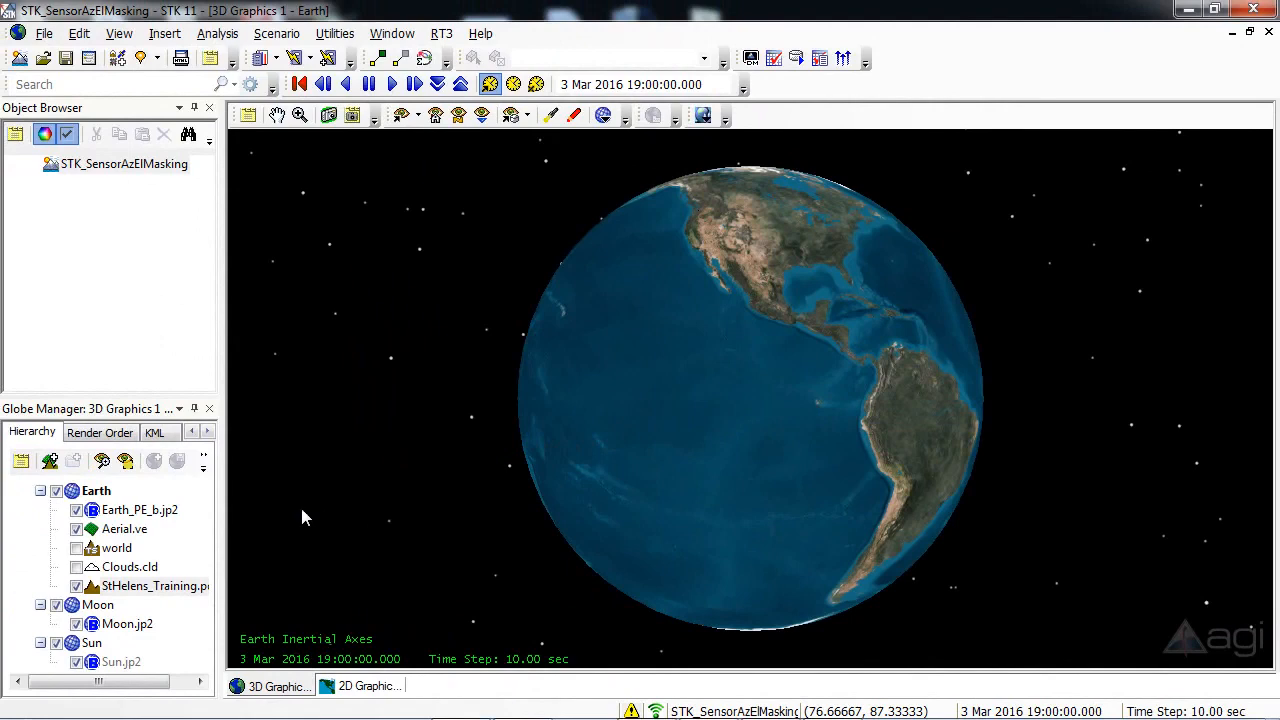
pyautogui.rightClick(133, 592)
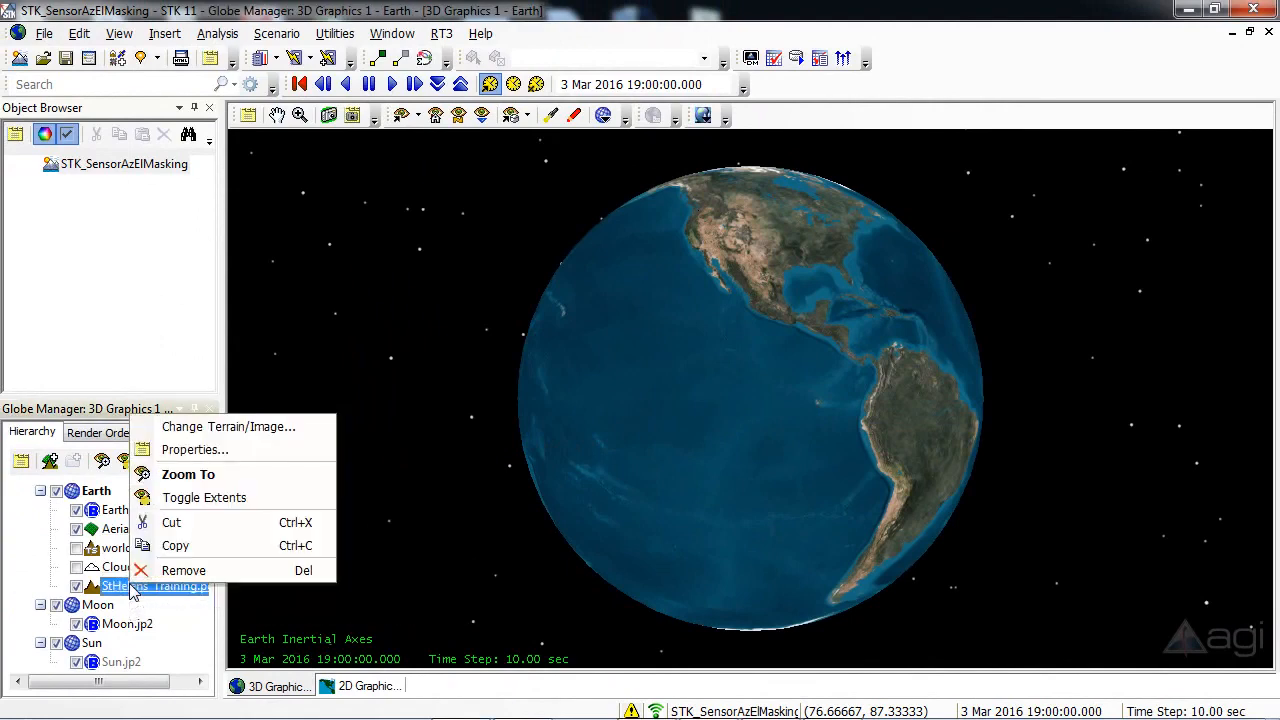
pyautogui.click(190, 480)
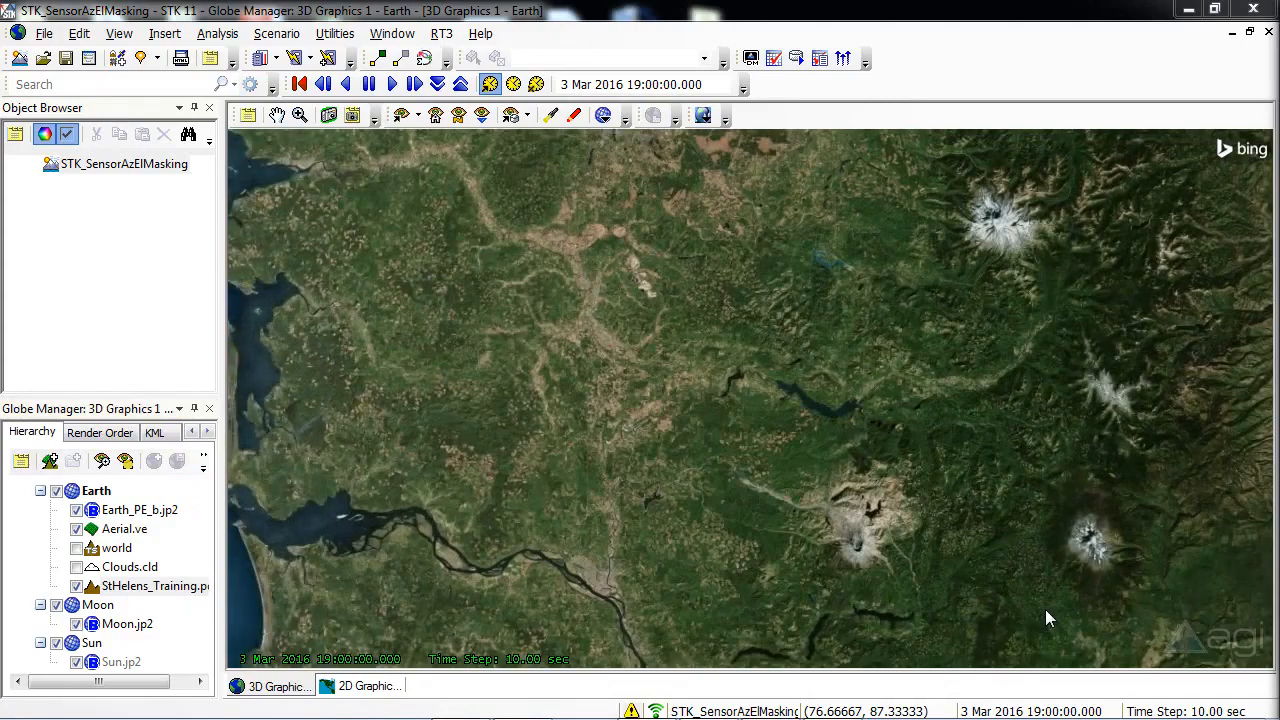
# - Inspect the relief of the loaded St. Helens terrain in the 3D view and save the scenario
pyautogui.moveTo(913, 562); pyautogui.dragTo(914, 334)
pyautogui.moveTo(914, 334); pyautogui.dragTo(923, 475, button='right')
pyautogui.moveTo(923, 475); pyautogui.dragTo(860, 456)
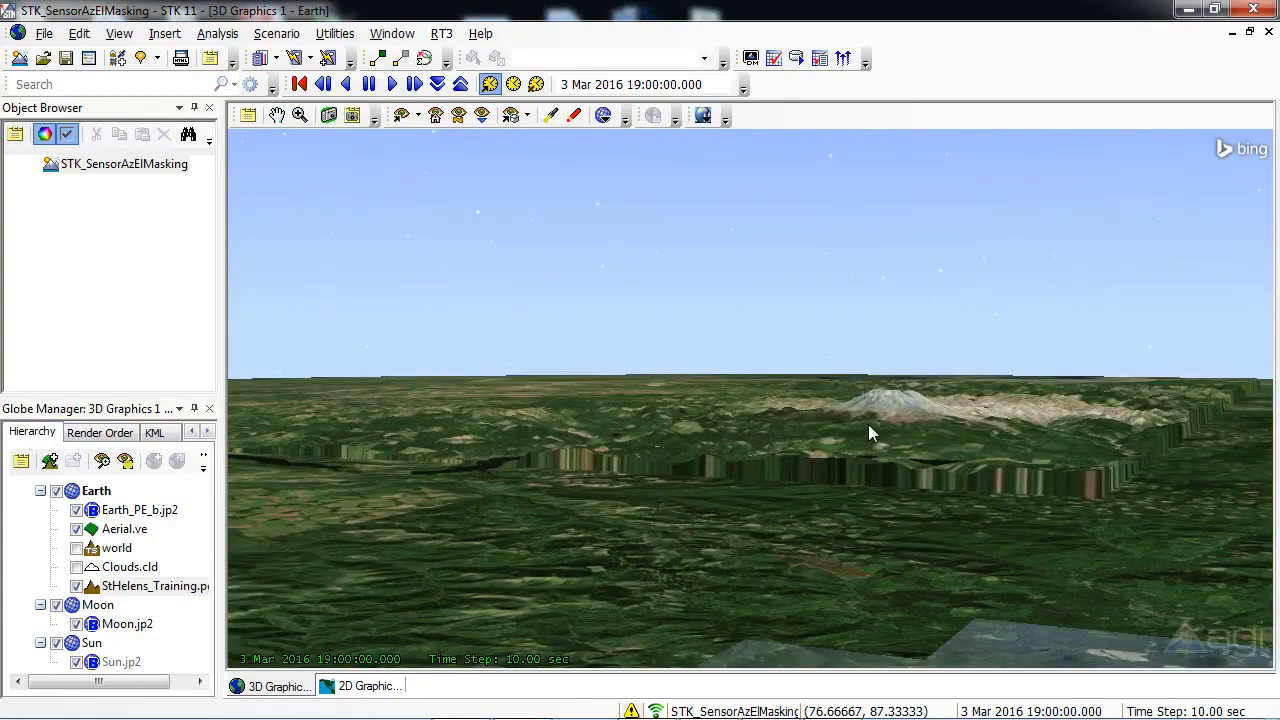
pyautogui.moveTo(880, 420); pyautogui.dragTo(963, 503, button='right')
pyautogui.moveTo(963, 503); pyautogui.dragTo(994, 514)
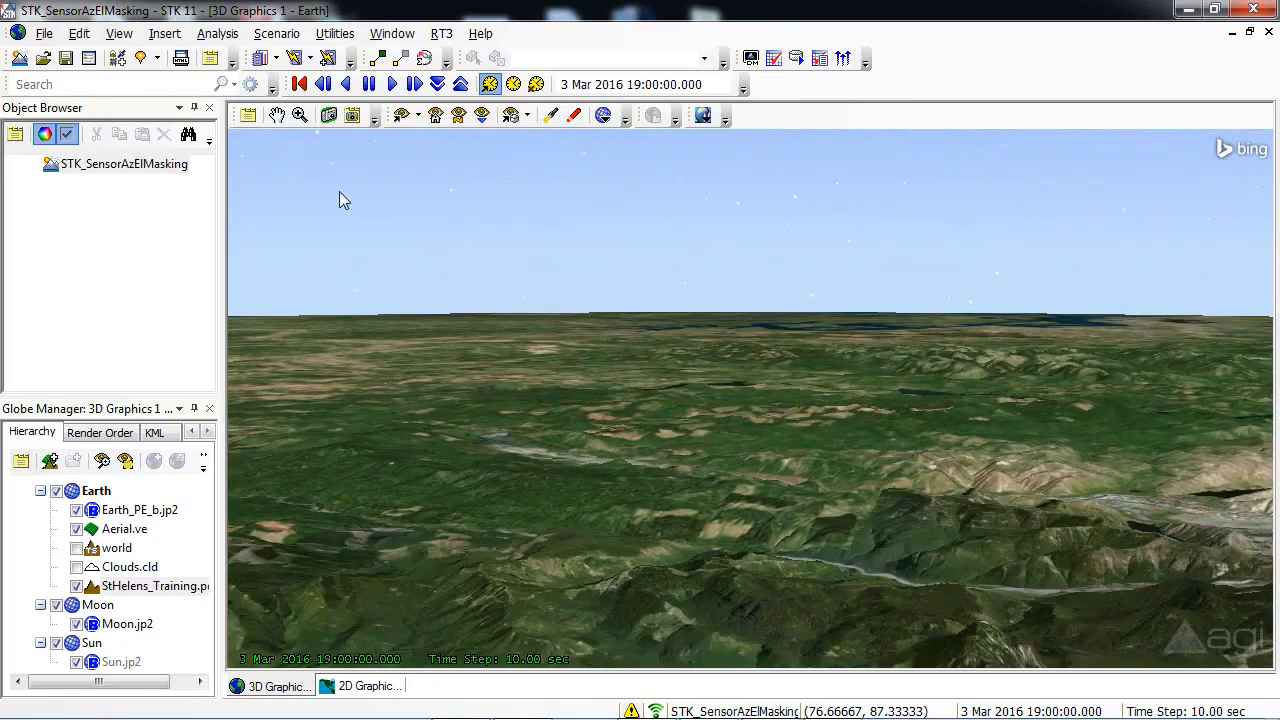
pyautogui.click(66, 58)
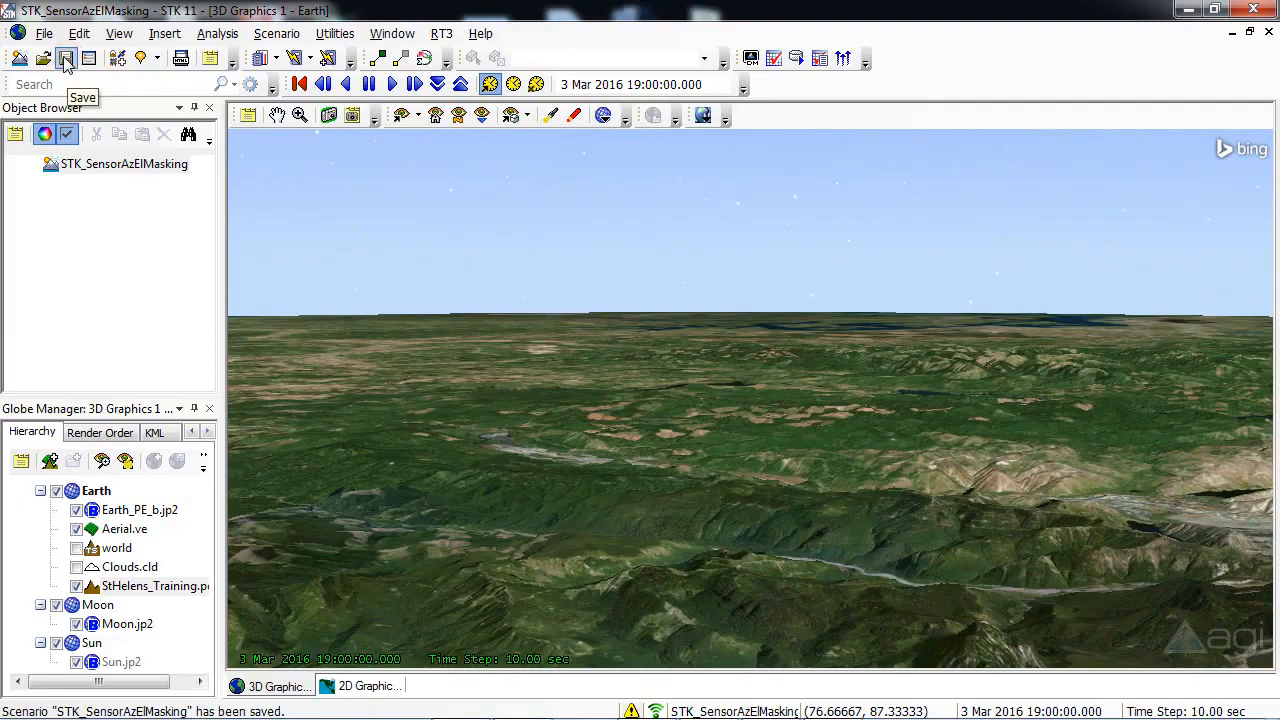
# - Start inserting a Place object from the city database and search it for the name morton
pyautogui.click(118, 58)
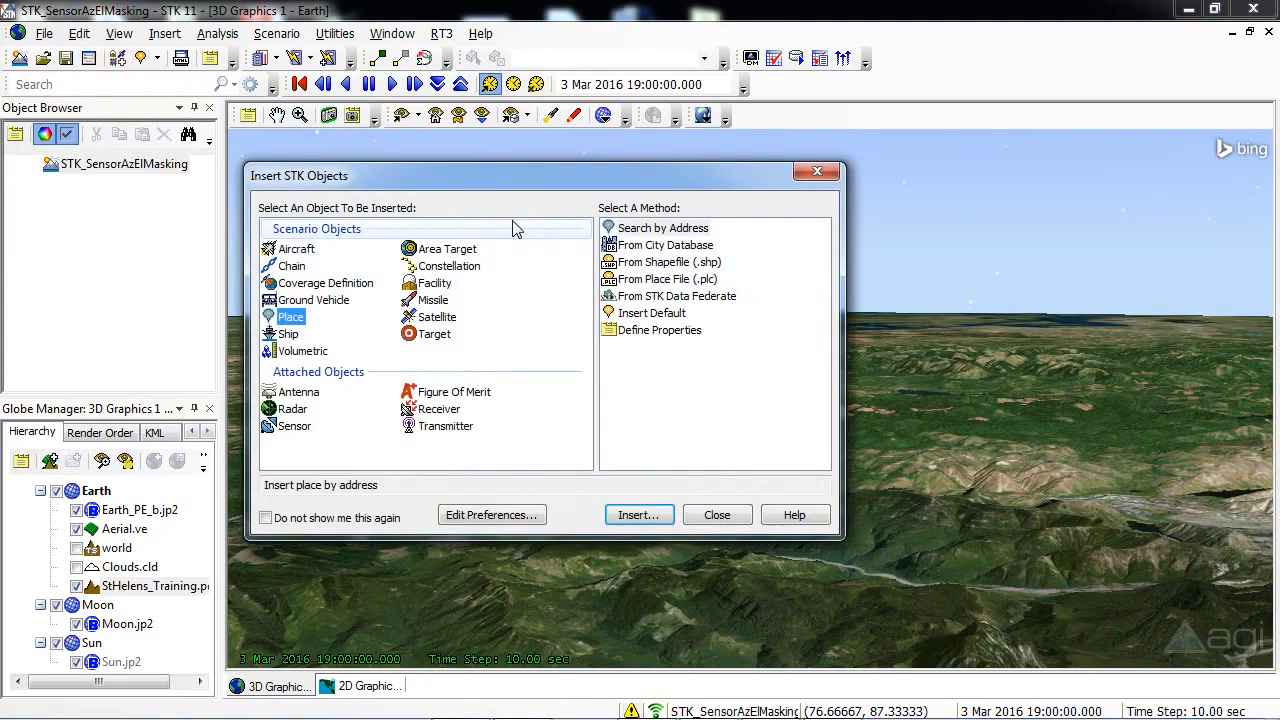
pyautogui.moveTo(525, 183); pyautogui.dragTo(600, 76)
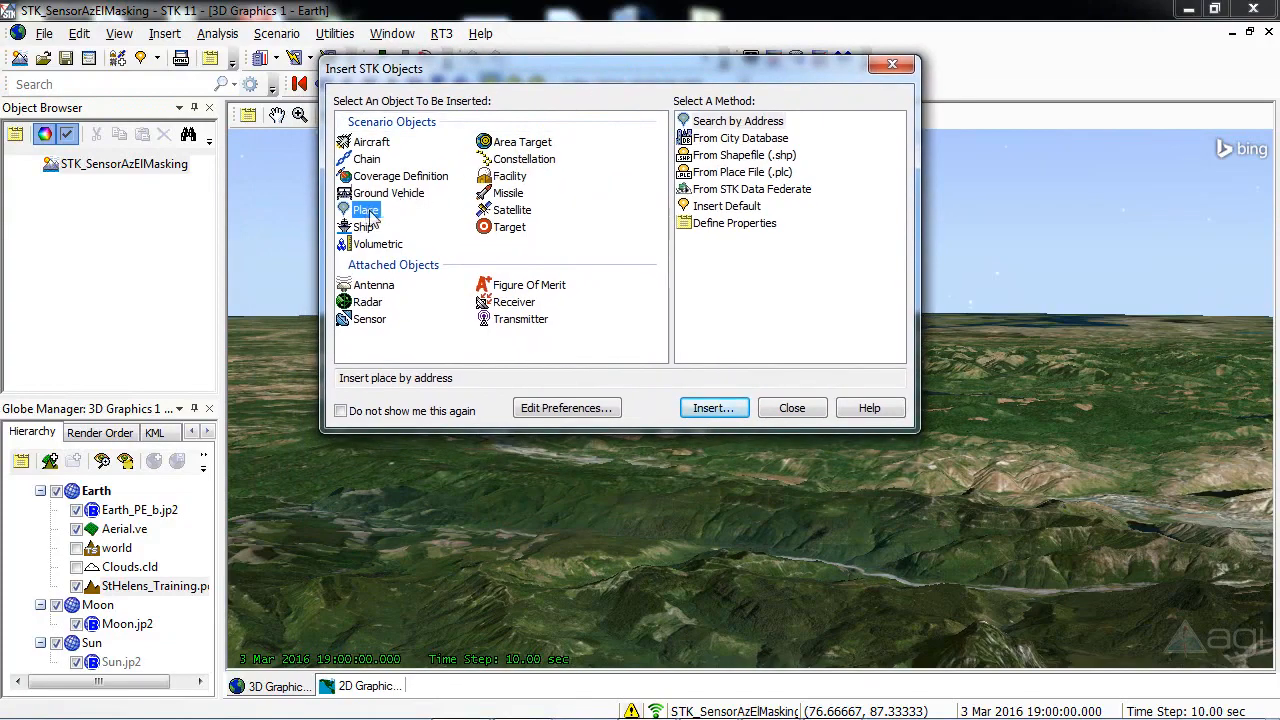
pyautogui.click(724, 141)
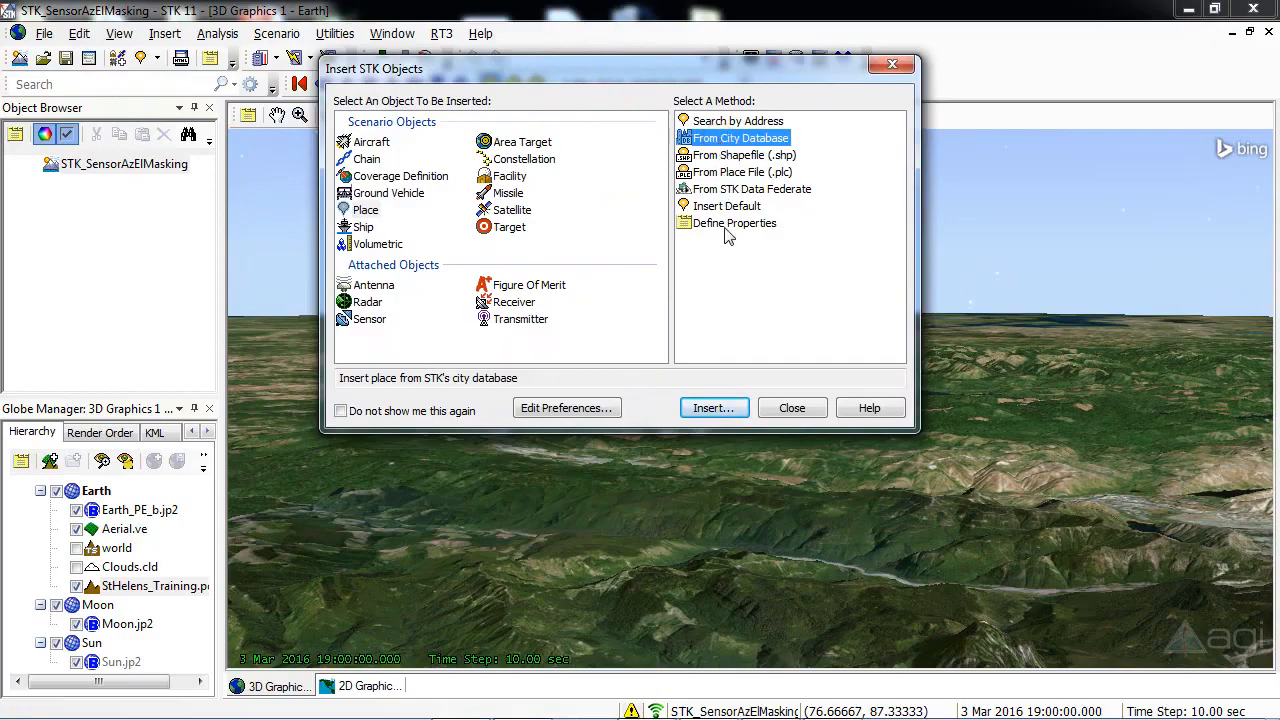
pyautogui.click(716, 409)
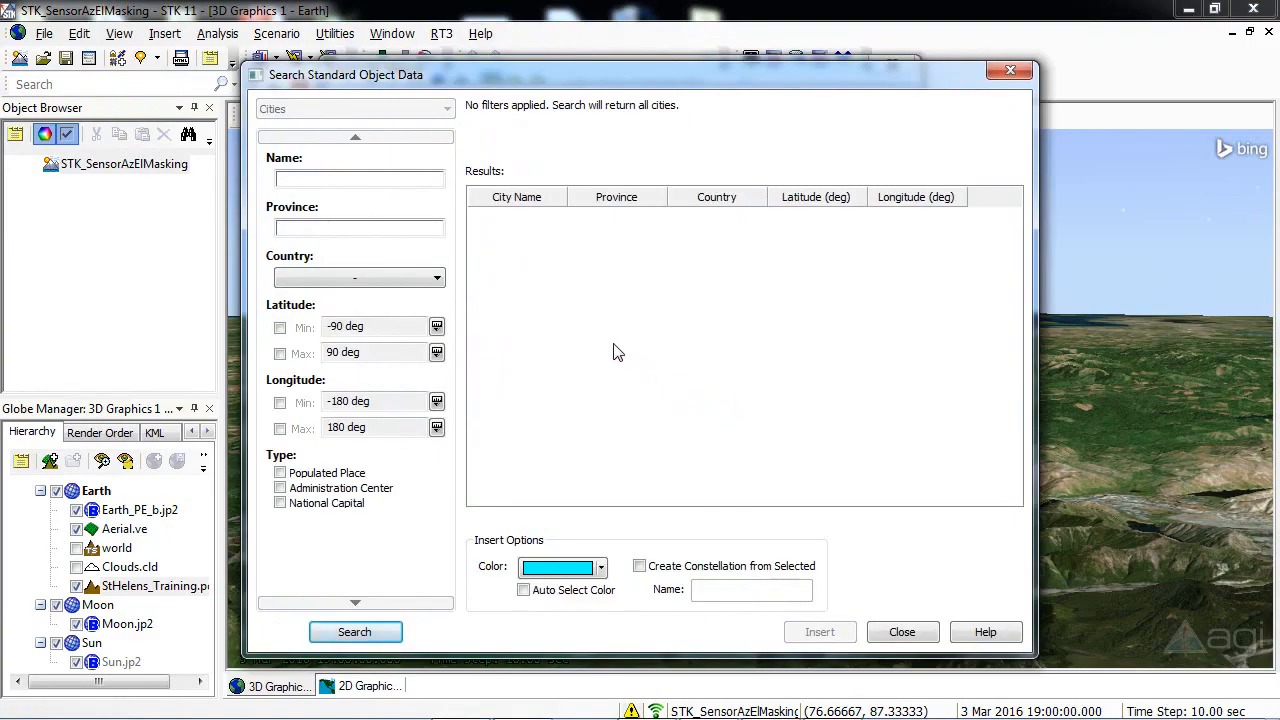
pyautogui.click(380, 179)
pyautogui.write('morton')
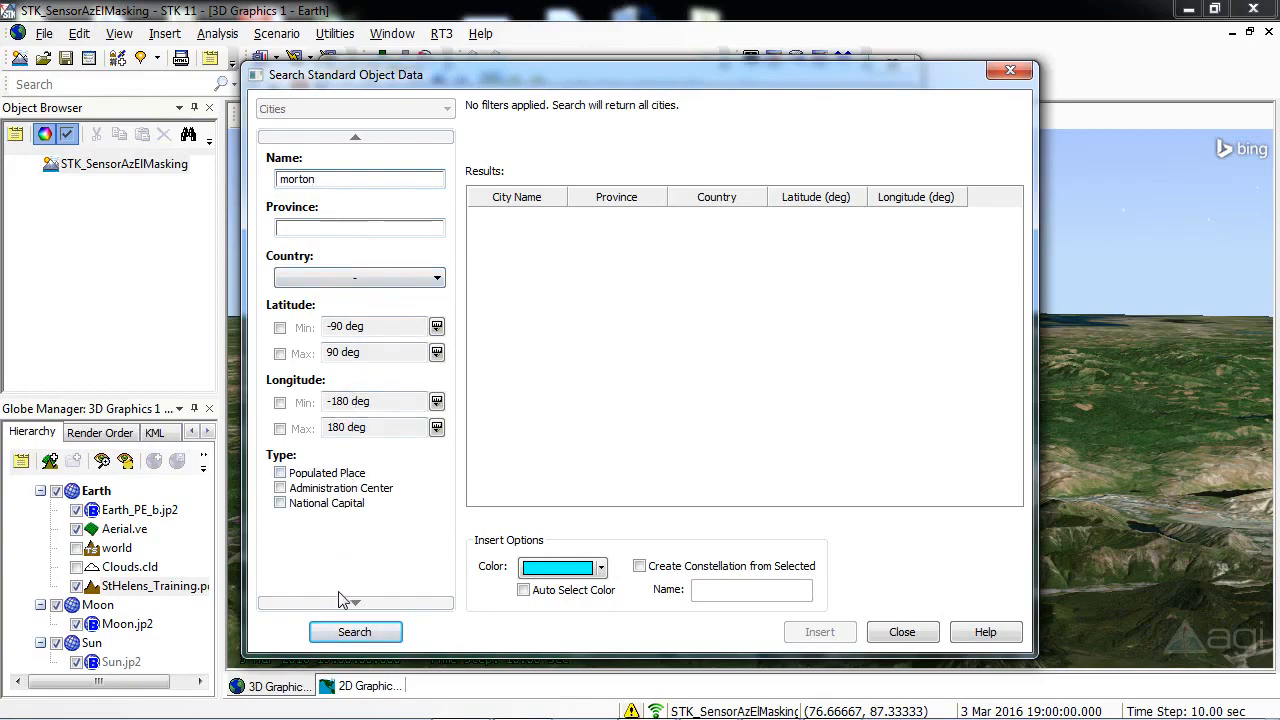
pyautogui.click(344, 634)
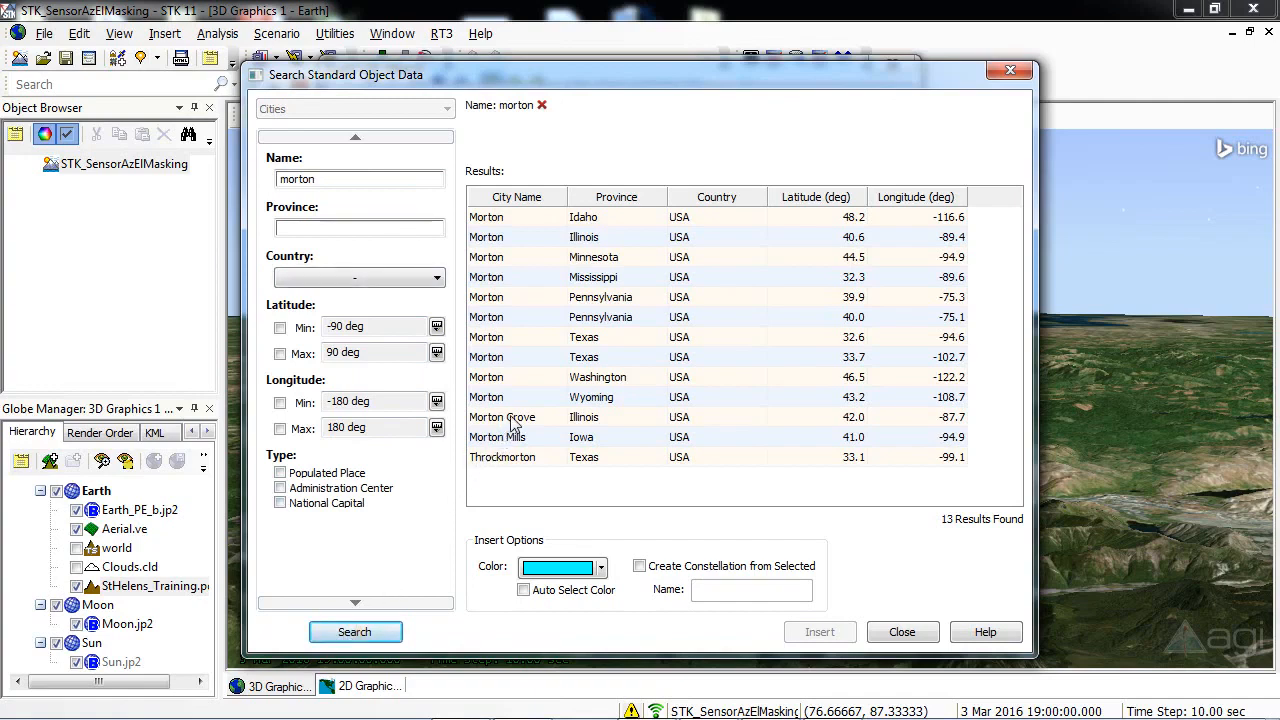
# - Insert Morton, Washington from the search results as a place and close the insertion dialogs
pyautogui.click(533, 380)
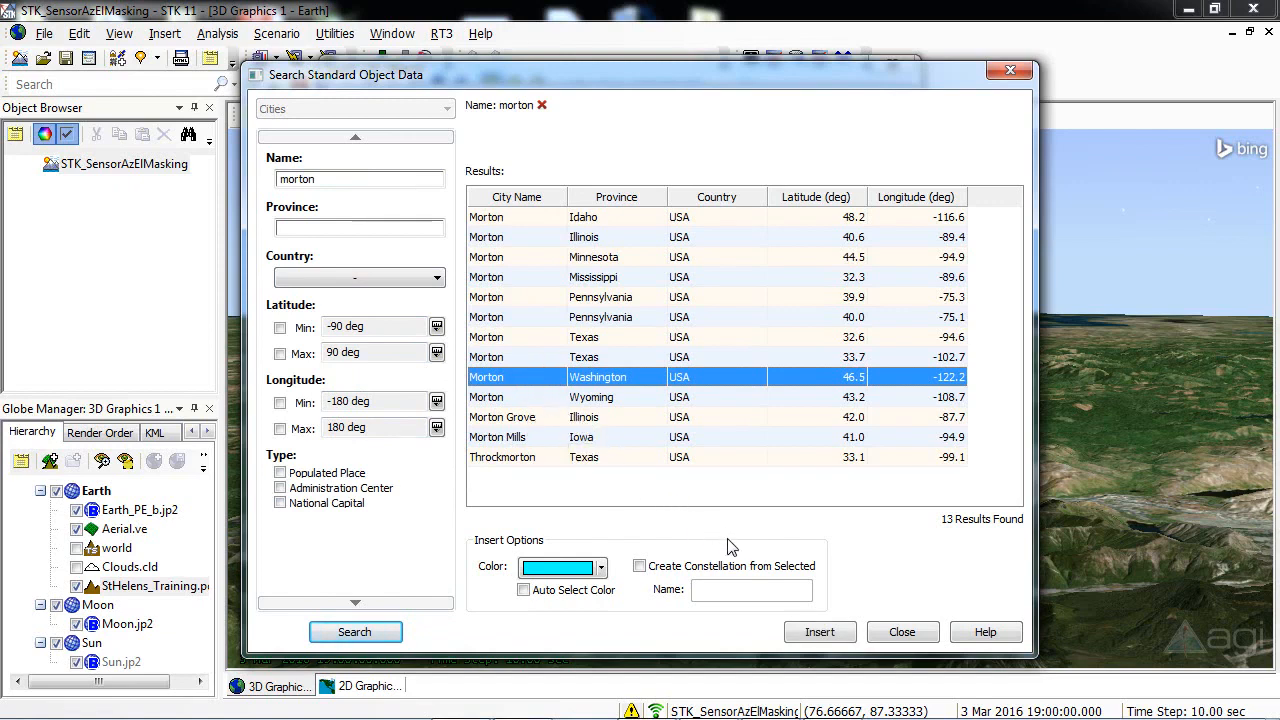
pyautogui.click(820, 632)
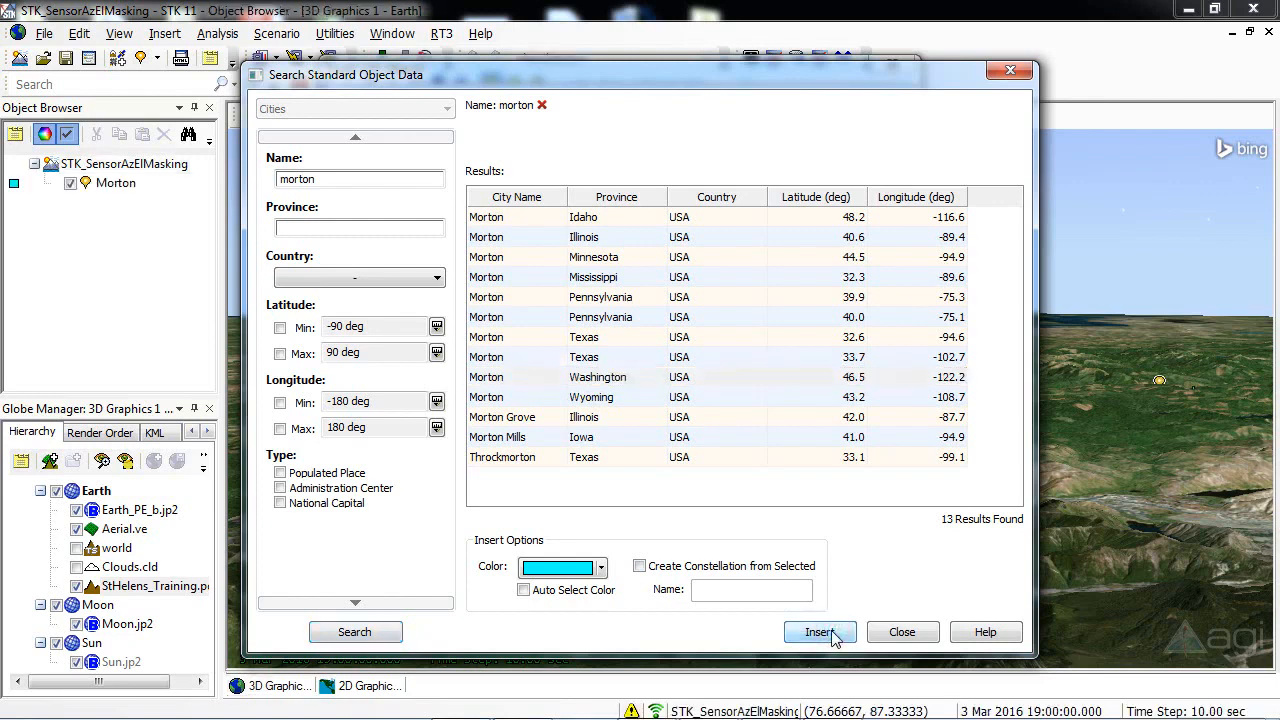
pyautogui.click(903, 633)
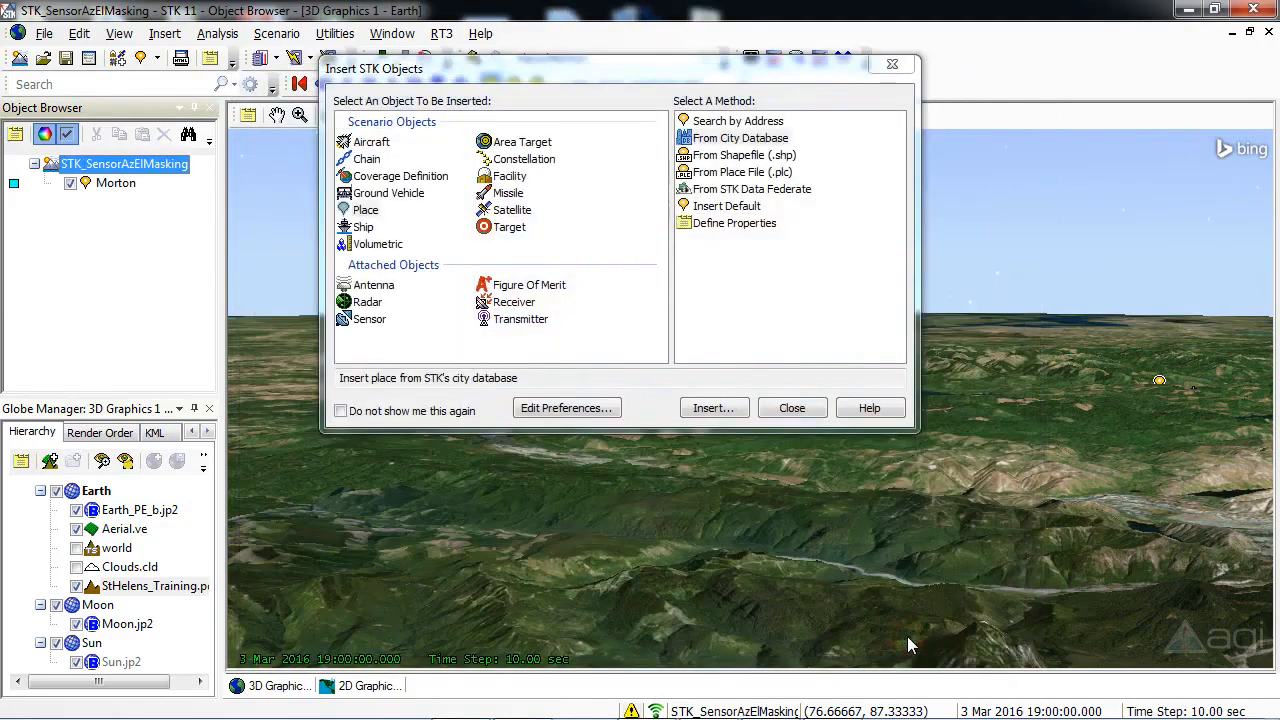
pyautogui.click(792, 408)
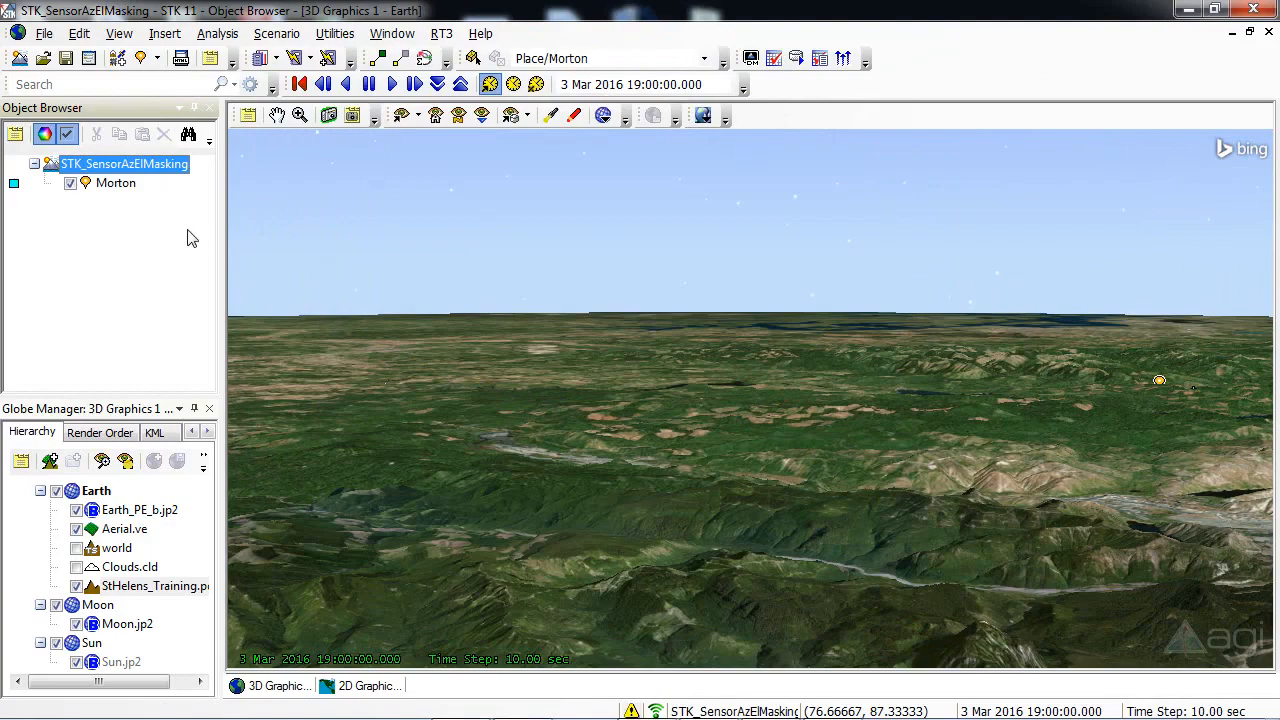
# - Set the Morton place's height above ground to 20 ft in its position properties and apply the change
pyautogui.rightClick(118, 192)
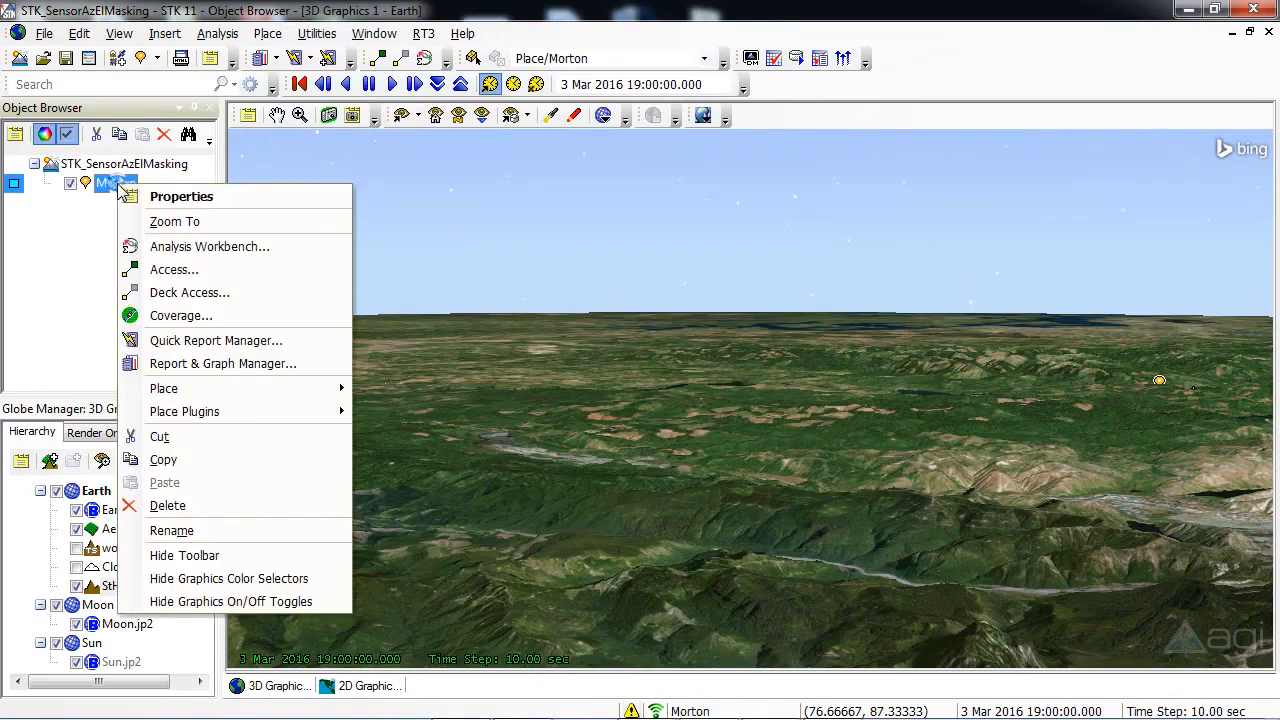
pyautogui.click(166, 200)
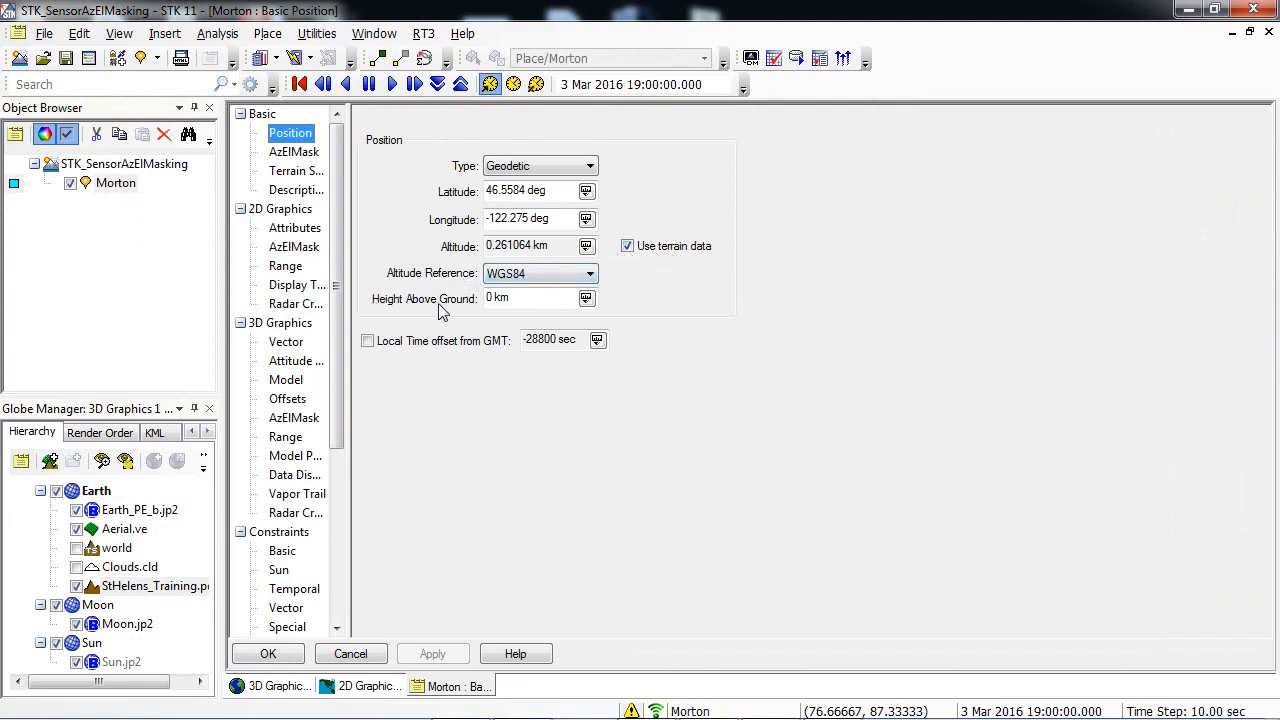
pyautogui.click(519, 302)
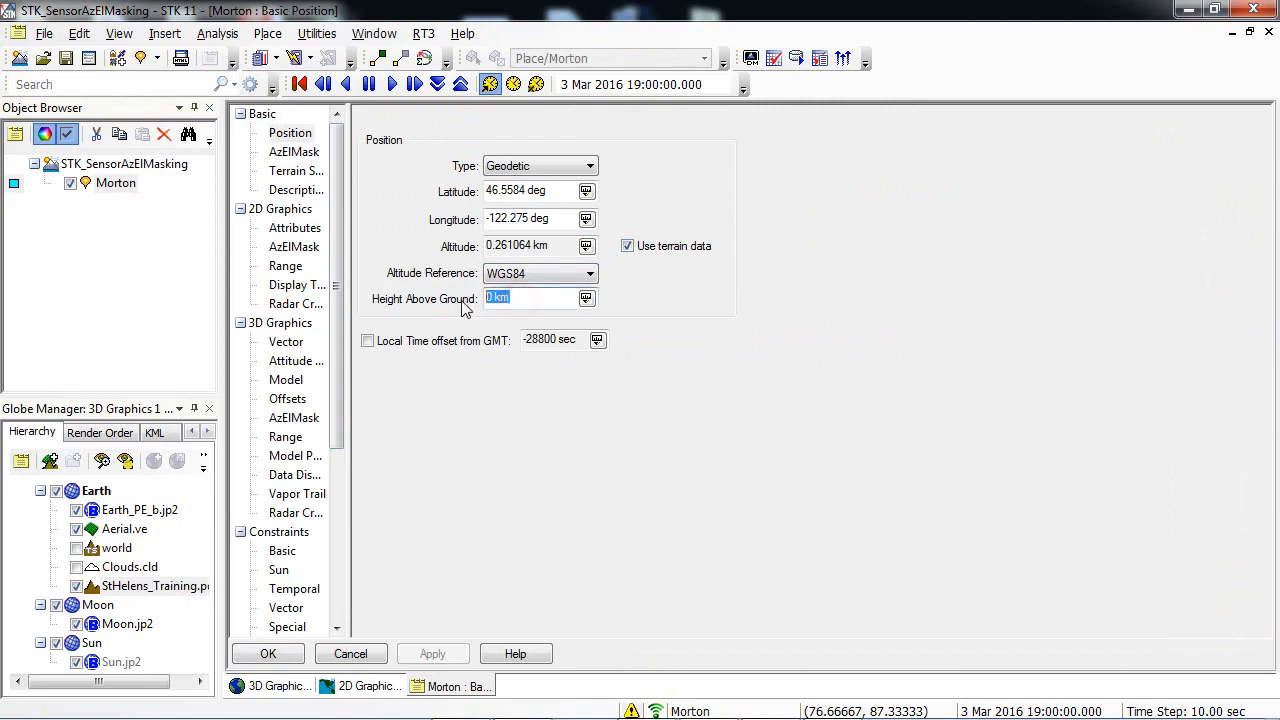
pyautogui.write('20ft')
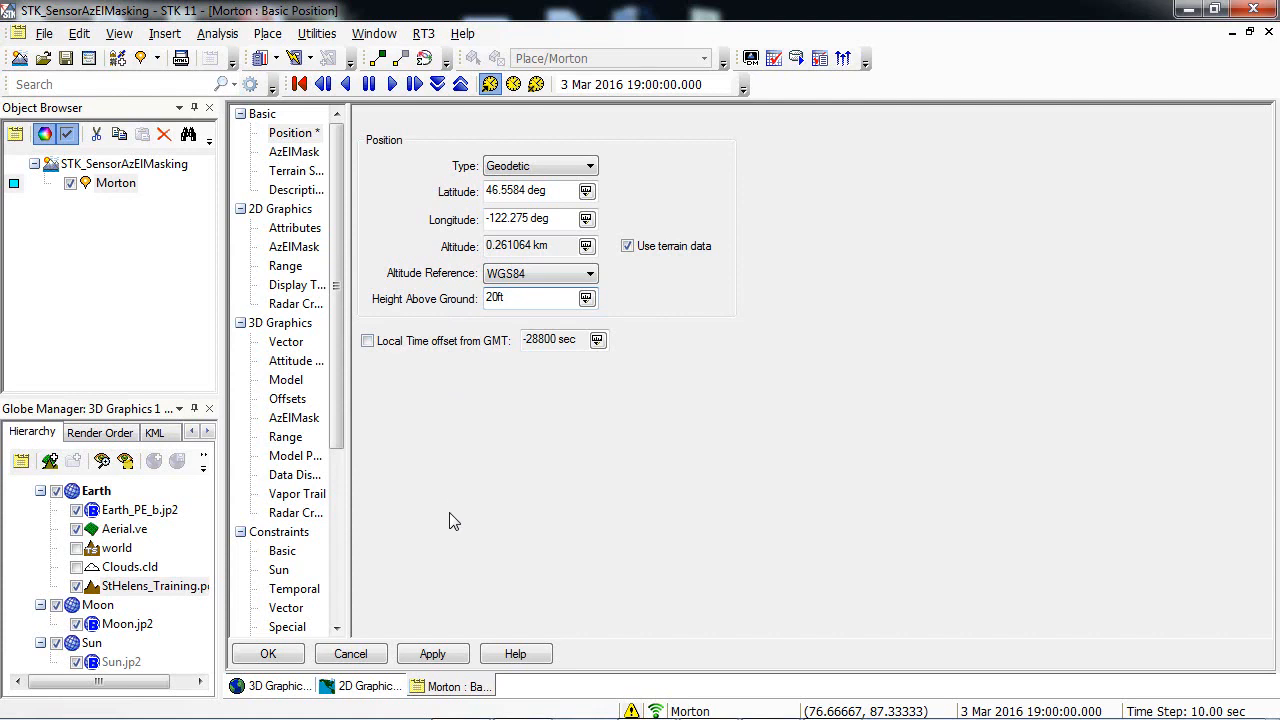
pyautogui.click(433, 654)
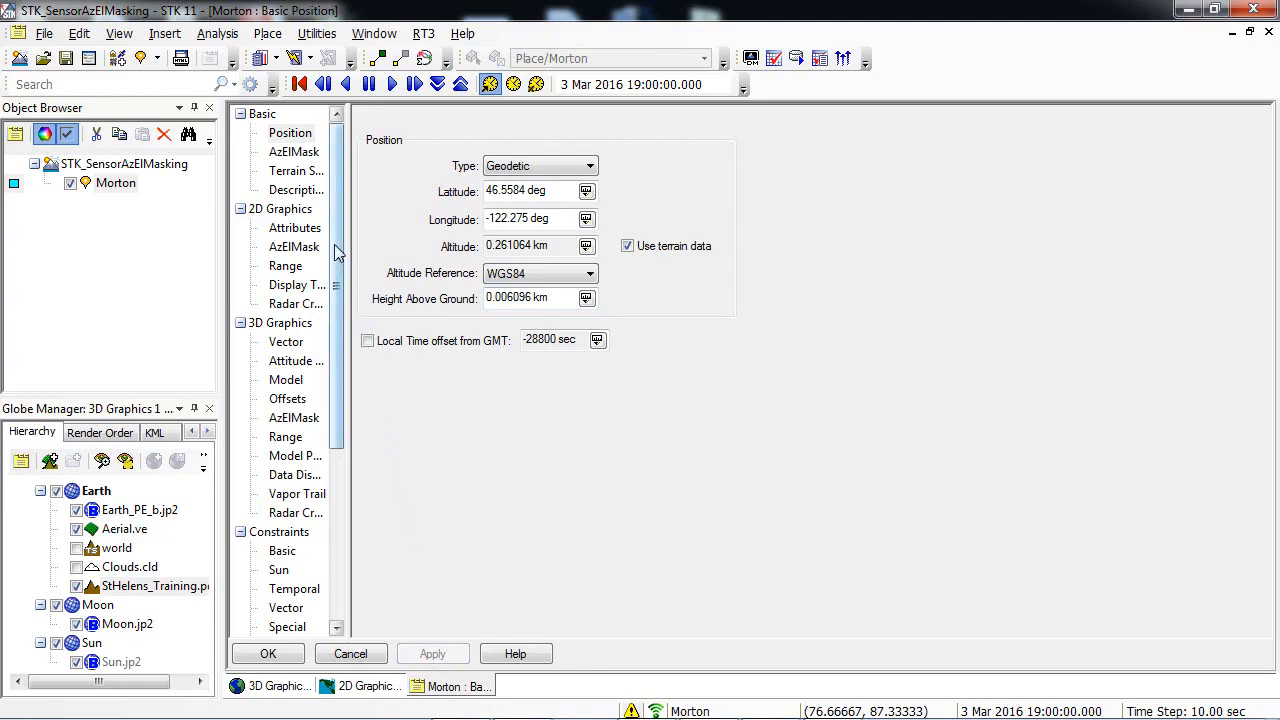
# - Set Morton's AzElMask to use Terrain Data, enable the mask as an access constraint, and save the scenario
pyautogui.click(295, 152)
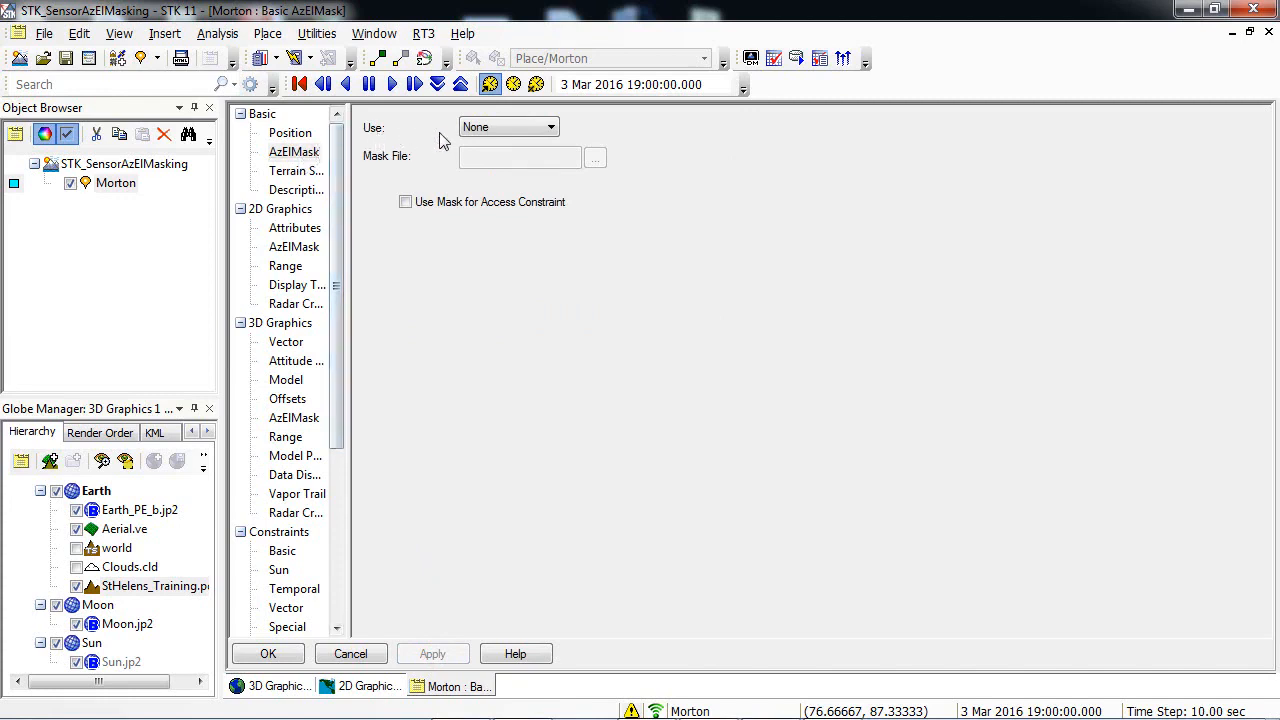
pyautogui.click(474, 132)
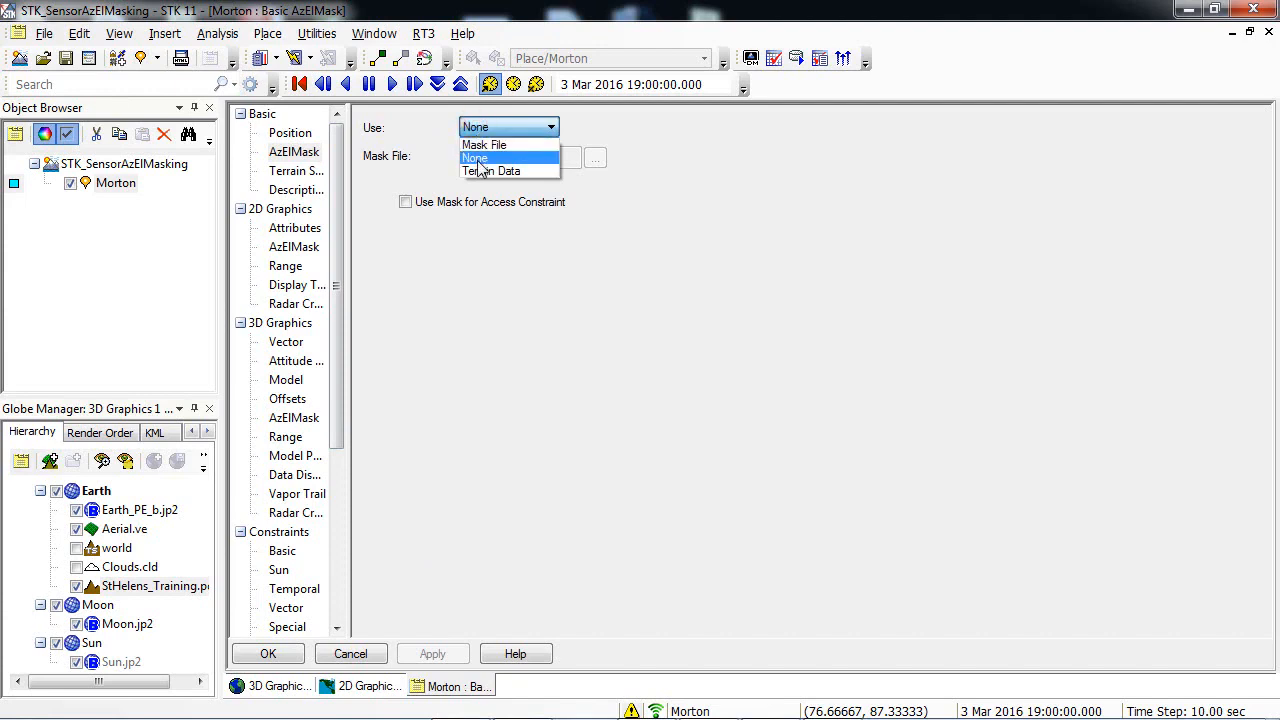
pyautogui.click(480, 171)
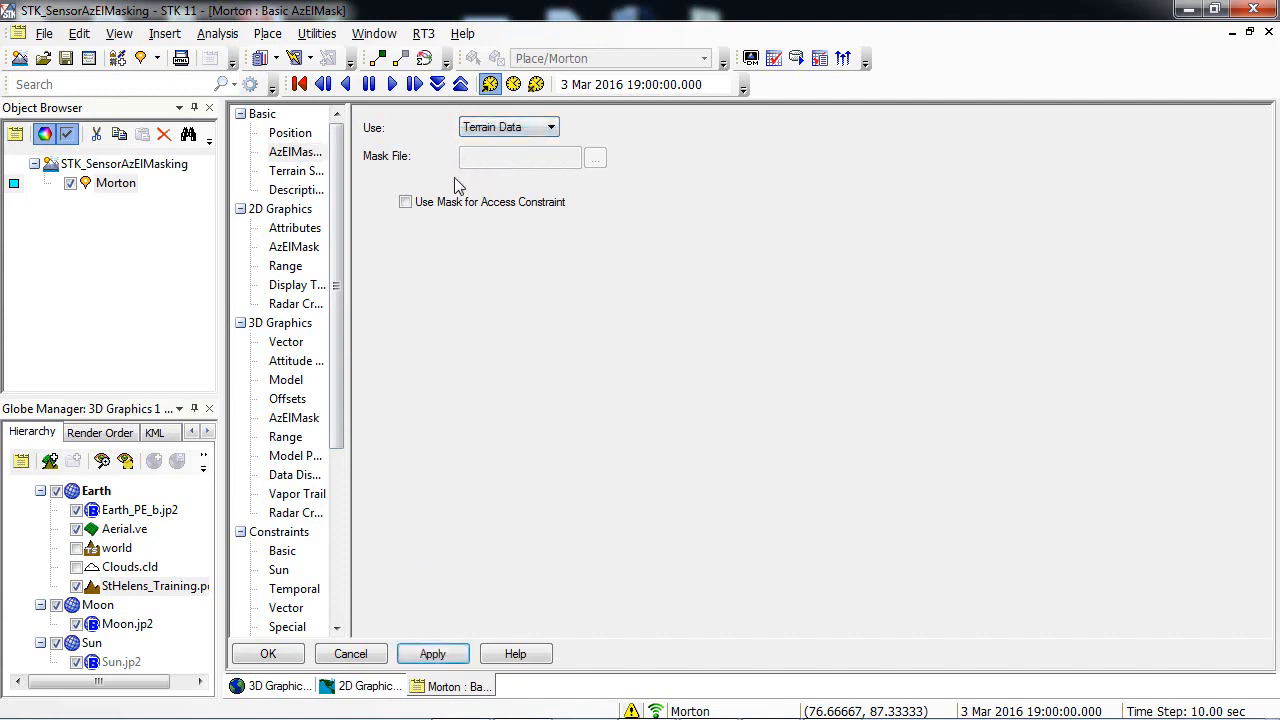
pyautogui.click(406, 203)
pyautogui.click(270, 654)
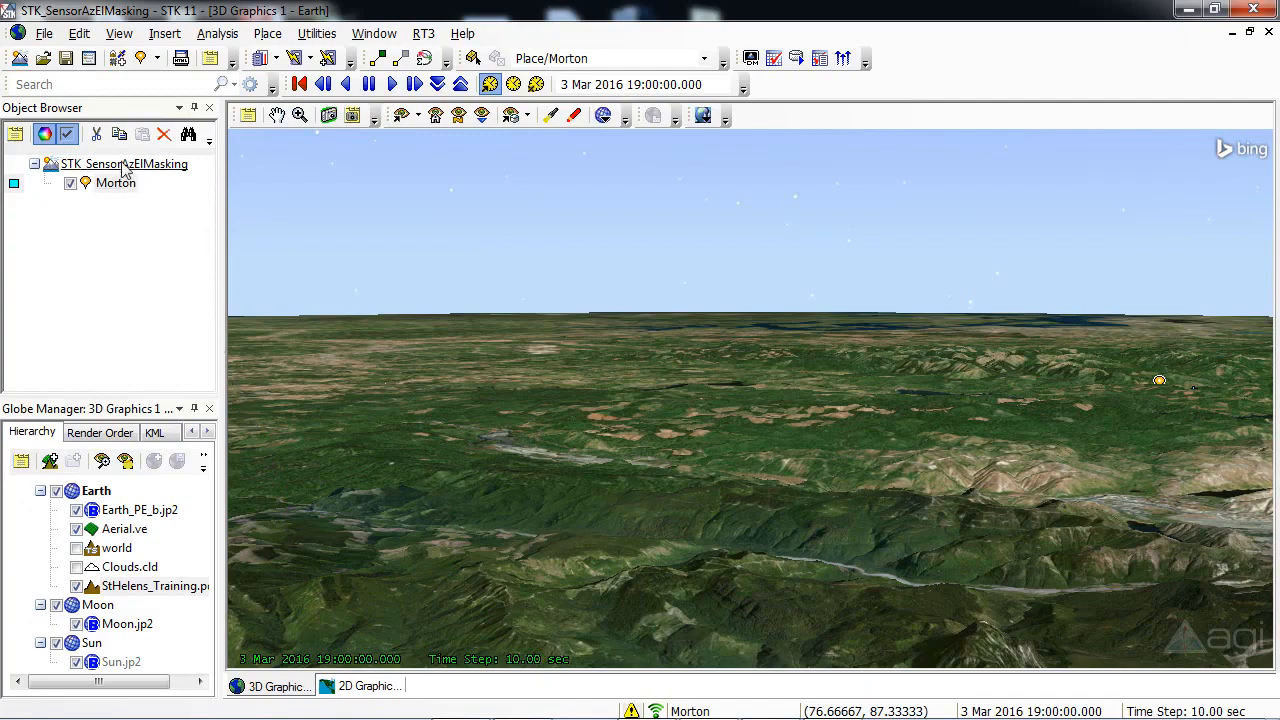
pyautogui.click(66, 64)
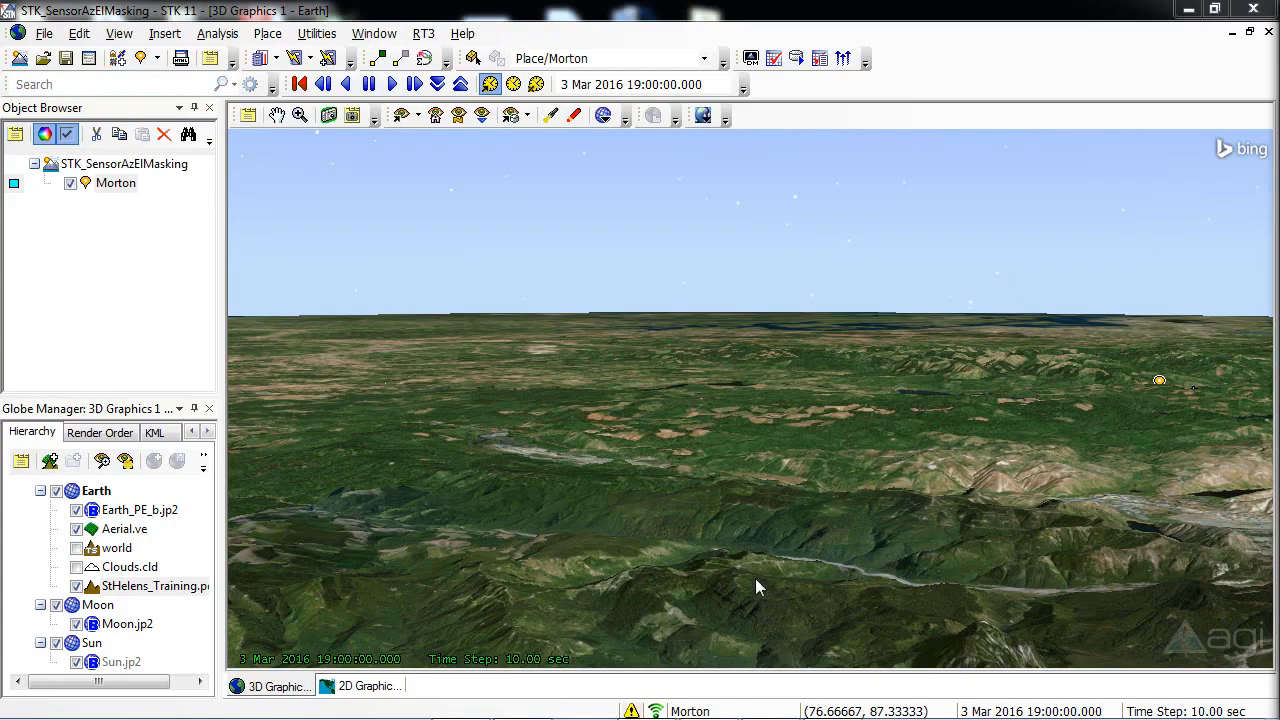
# - Insert a default Sensor object attached to the Morton place and close the insertion dialog
pyautogui.click(118, 58)
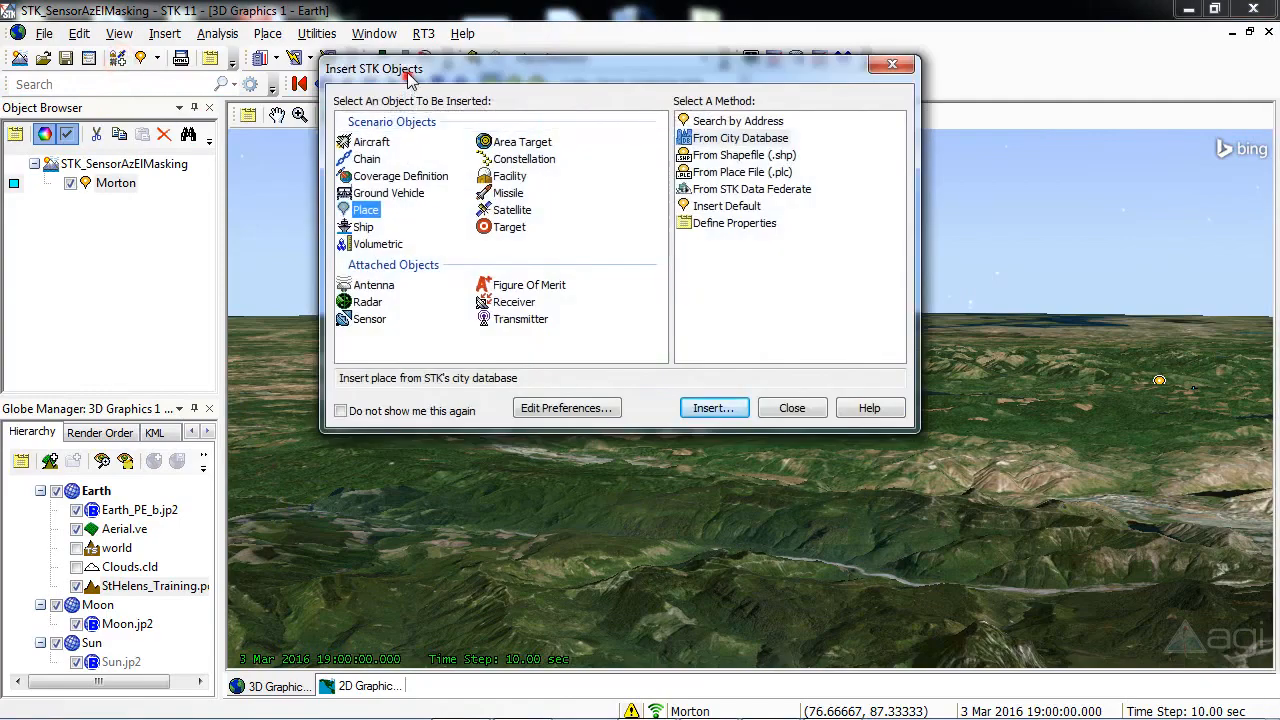
pyautogui.moveTo(405, 70); pyautogui.dragTo(402, 46)
pyautogui.click(366, 296)
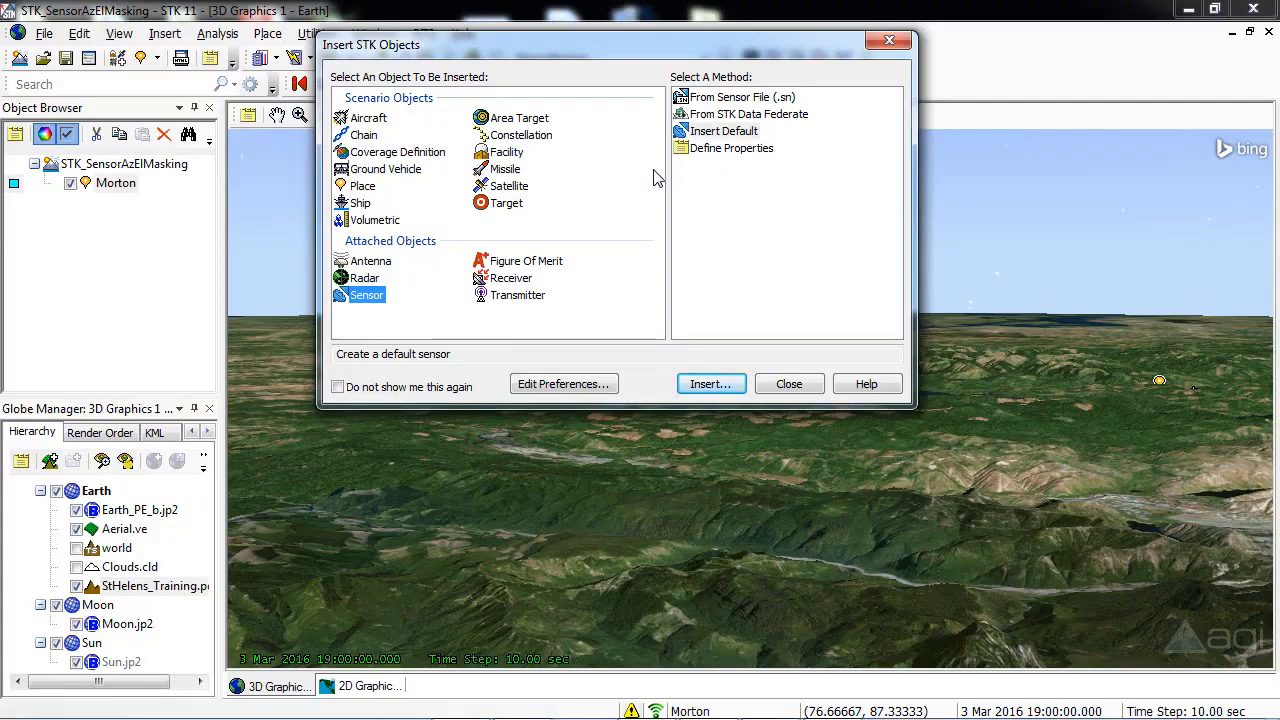
pyautogui.click(712, 140)
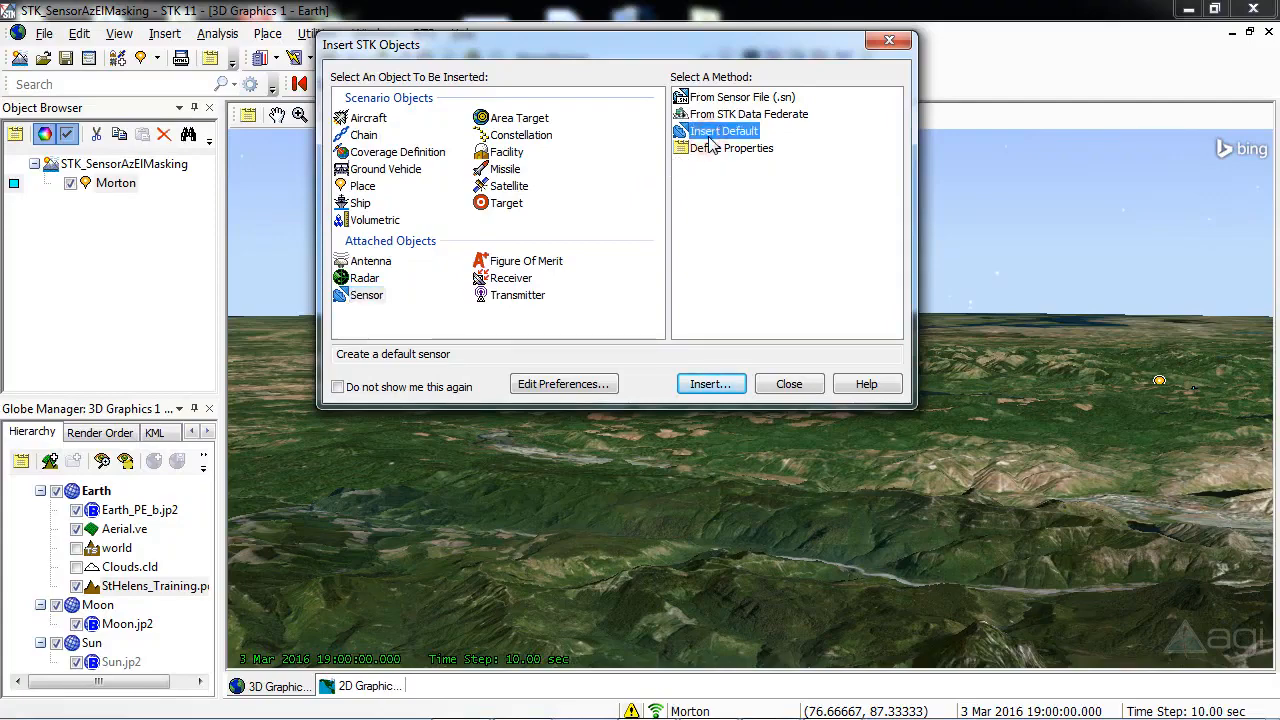
pyautogui.click(704, 384)
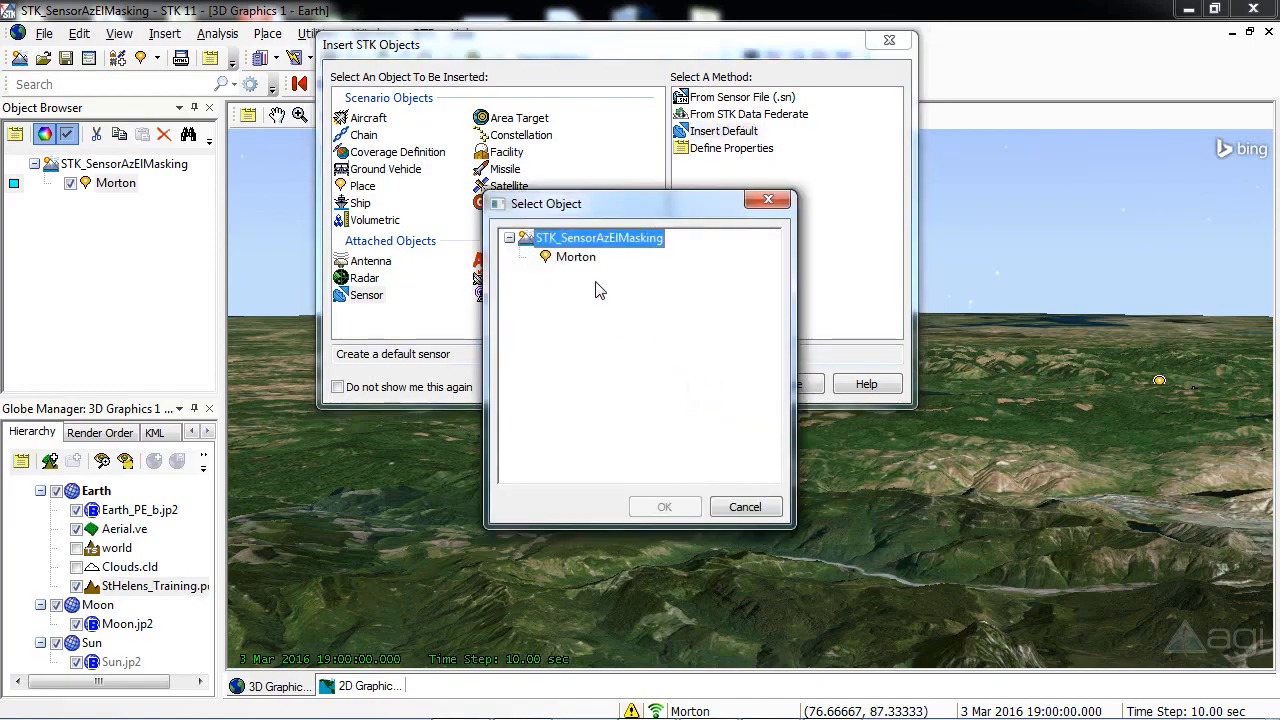
pyautogui.click(577, 259)
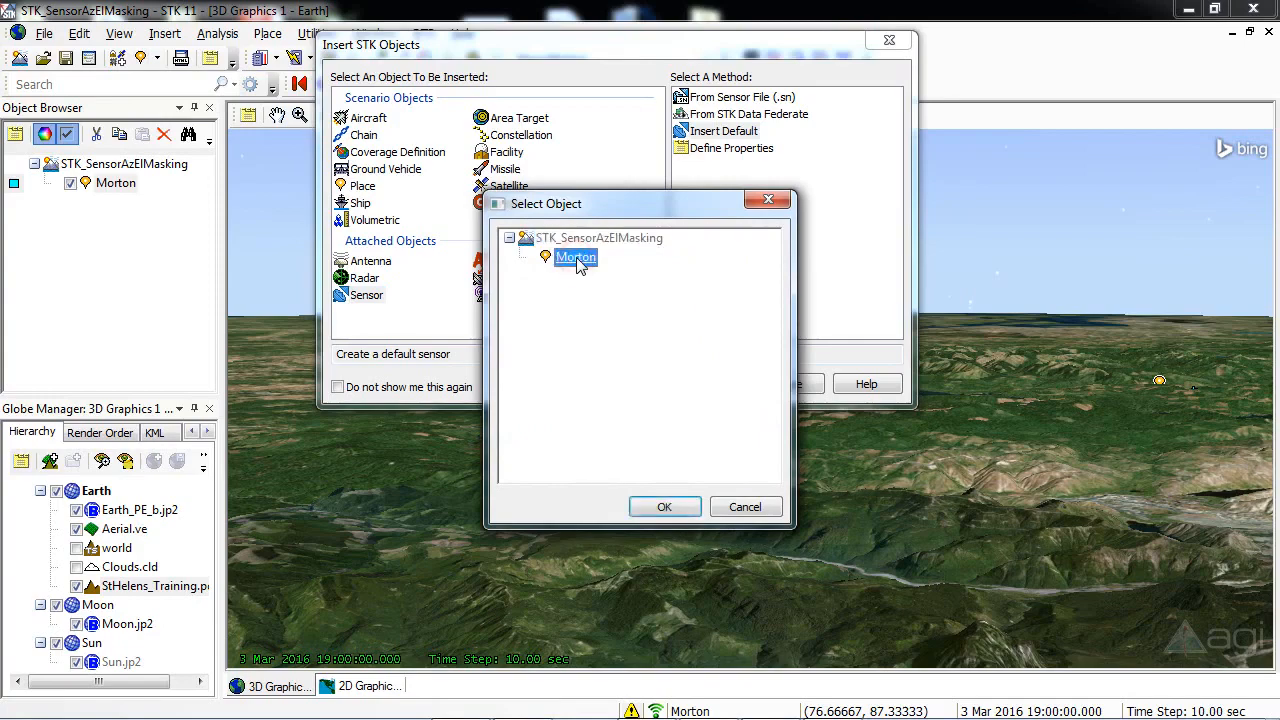
pyautogui.click(665, 505)
pyautogui.click(799, 391)
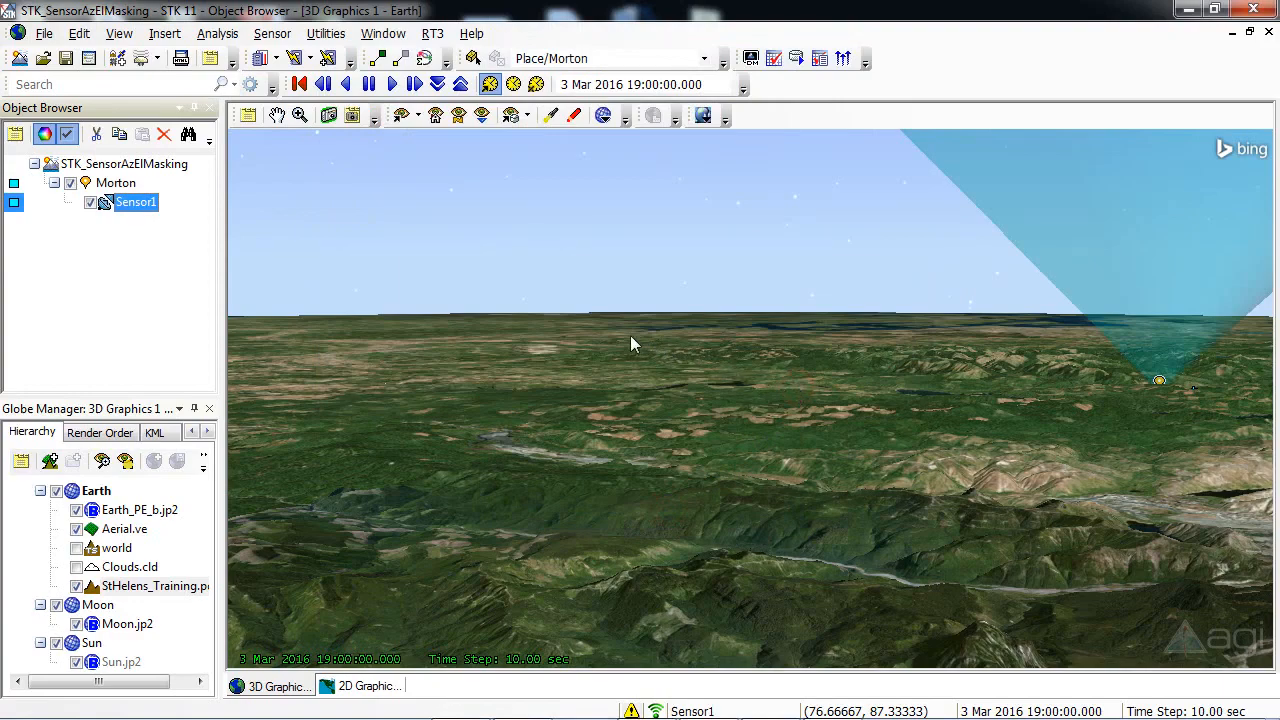
# - Rename the sensor attached to Morton as SatTracker
pyautogui.rightClick(138, 212)
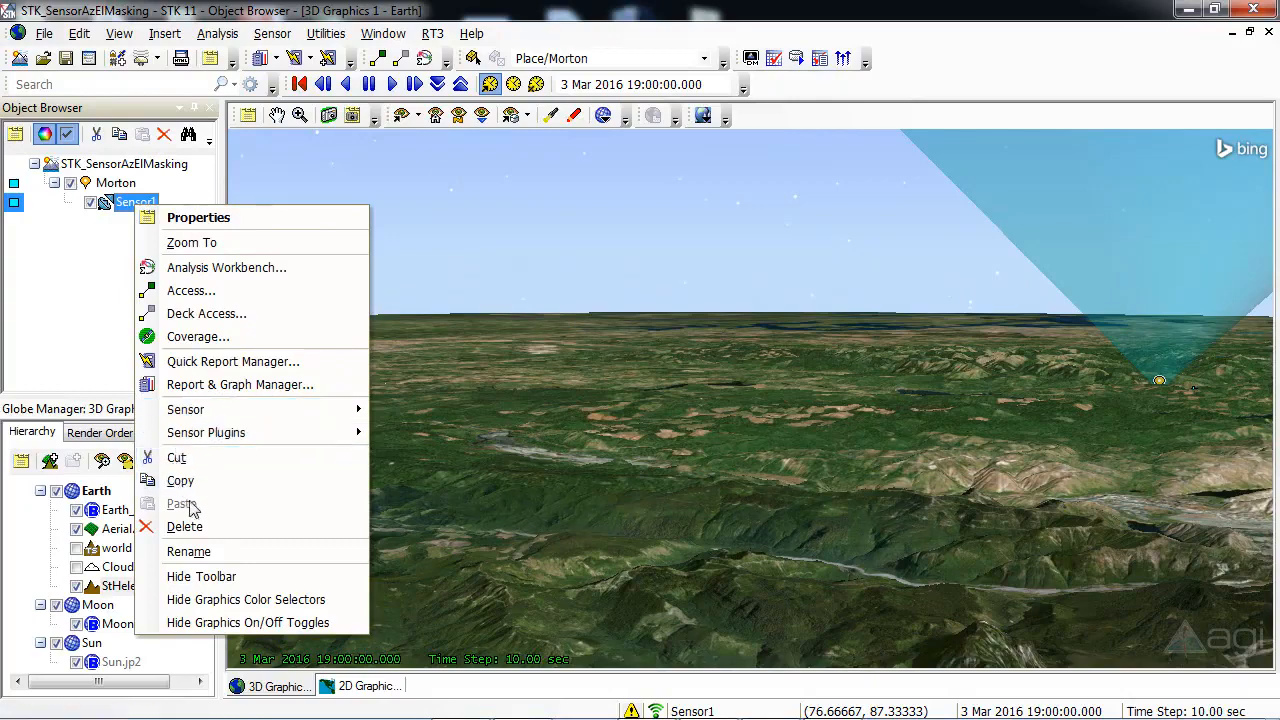
pyautogui.click(193, 552)
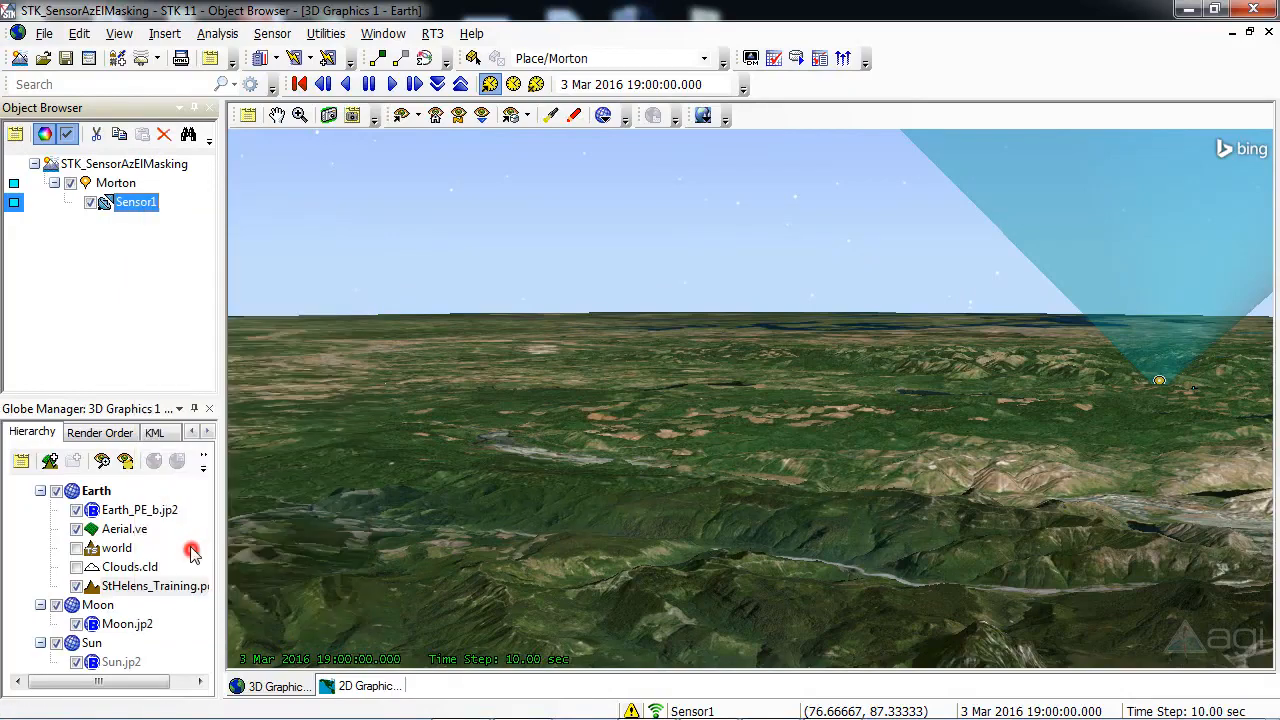
pyautogui.click(142, 378)
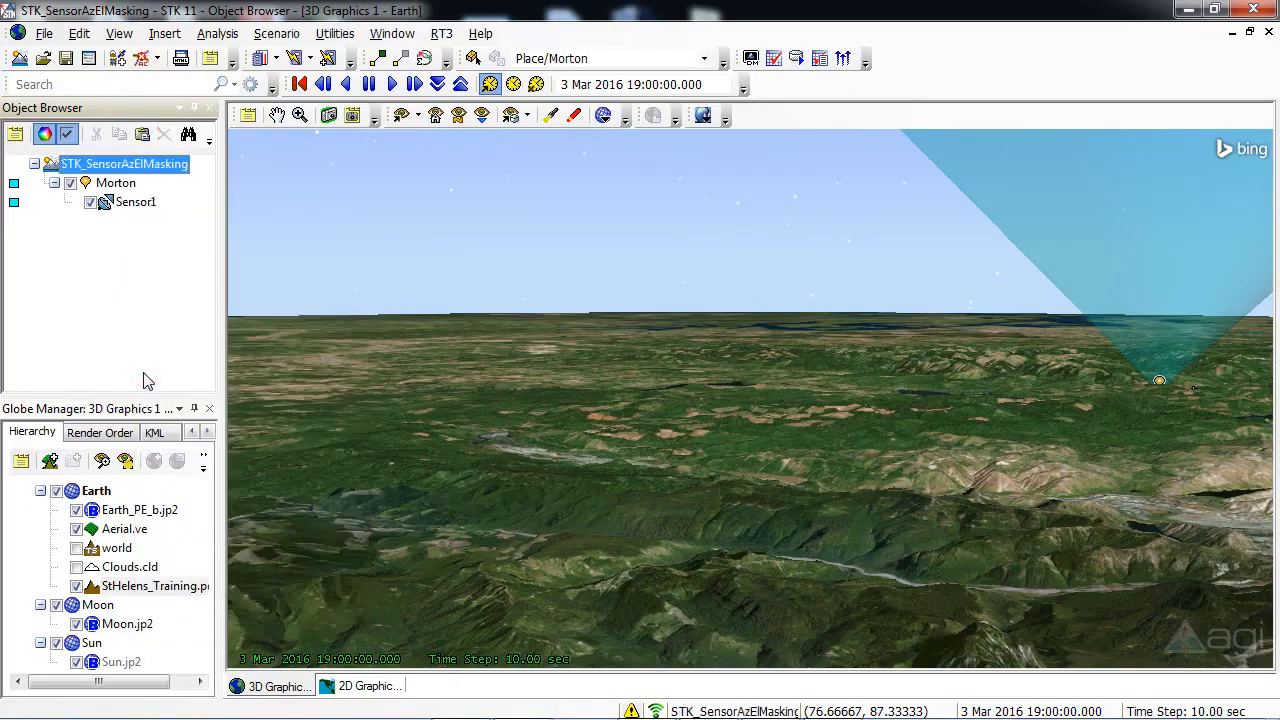
pyautogui.click(138, 205)
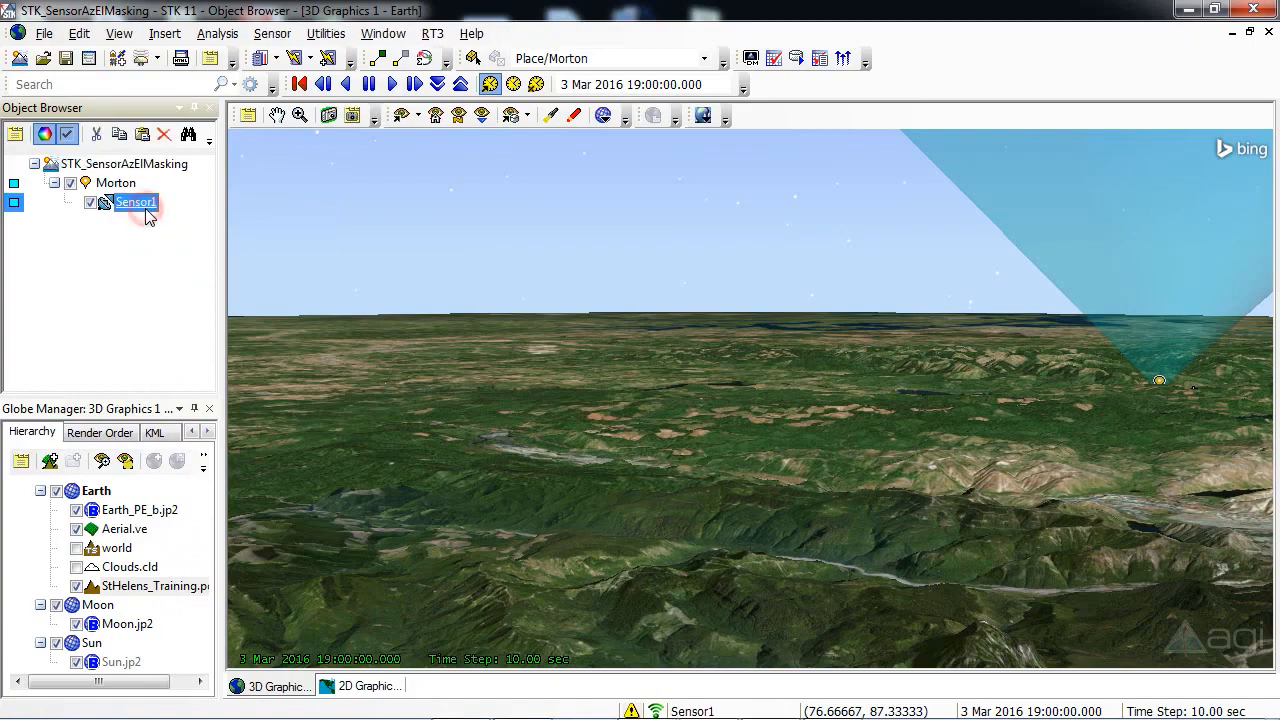
pyautogui.write('Sat')
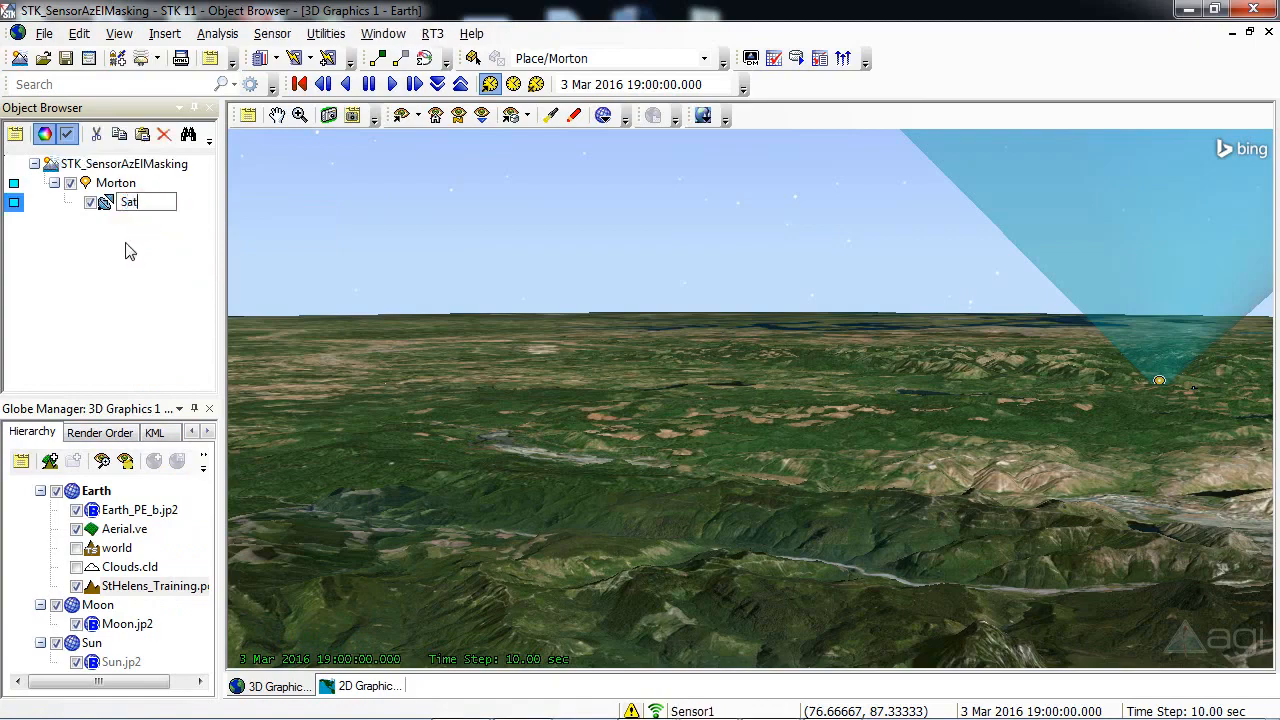
pyautogui.write('Tracker')
pyautogui.press('Return')
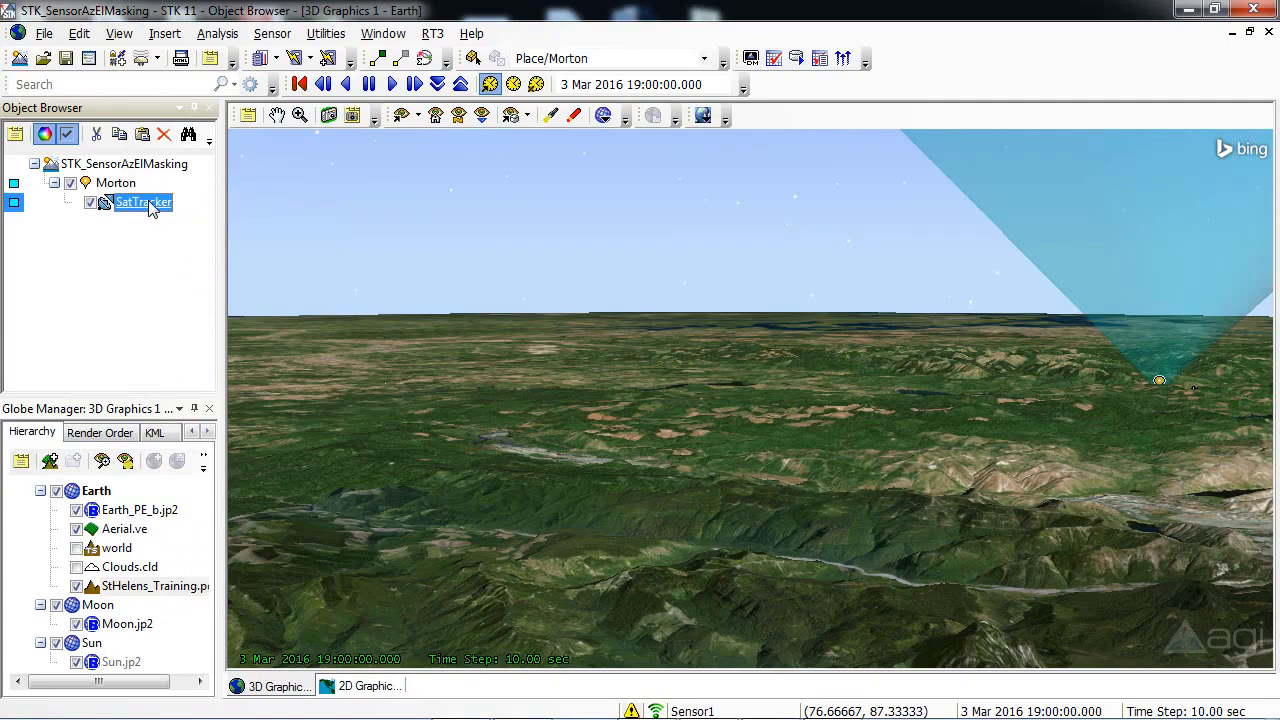
# - Define SatTracker as a Complex Conic sensor with an outer half angle of 180 deg and apply the change
pyautogui.rightClick(151, 207)
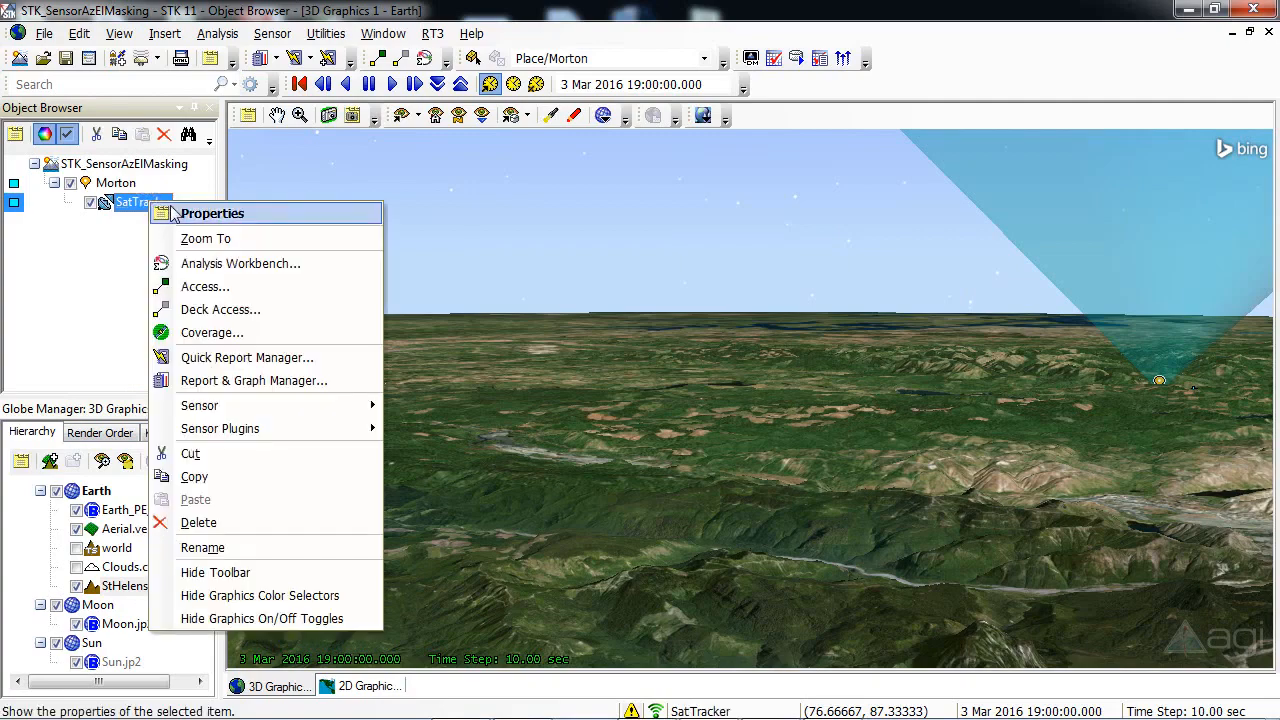
pyautogui.click(200, 213)
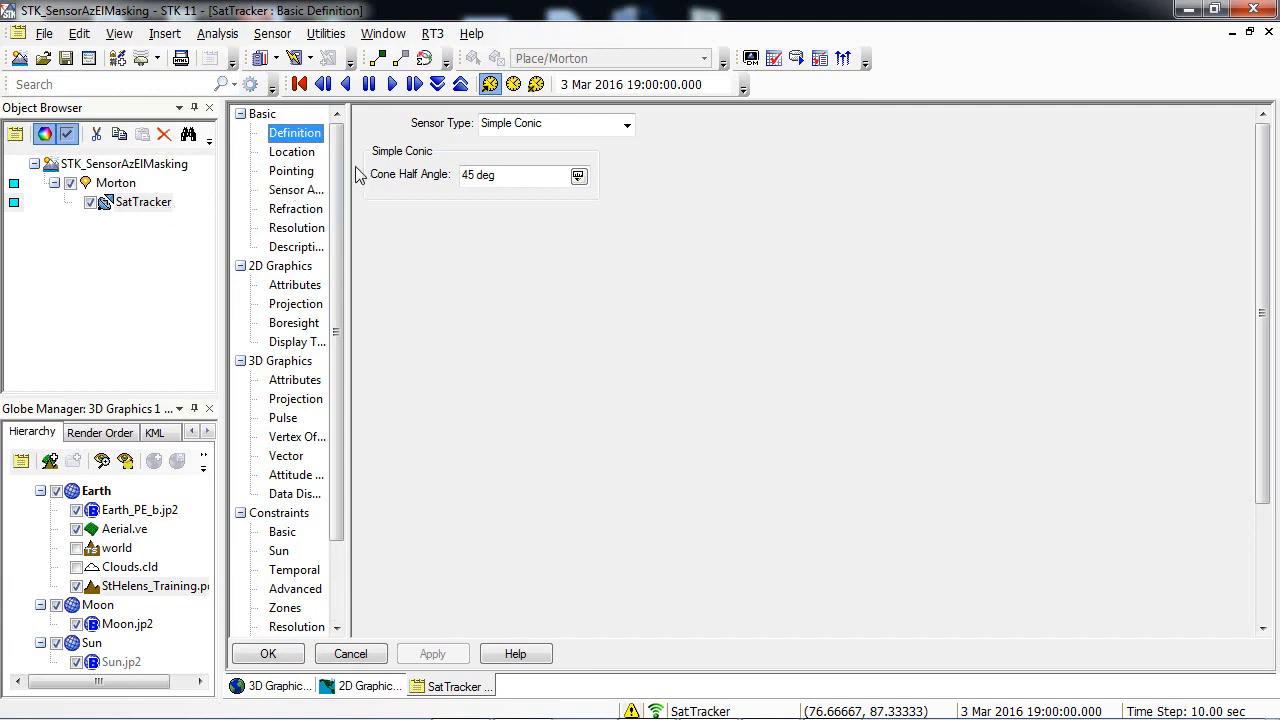
pyautogui.click(626, 125)
pyautogui.click(572, 145)
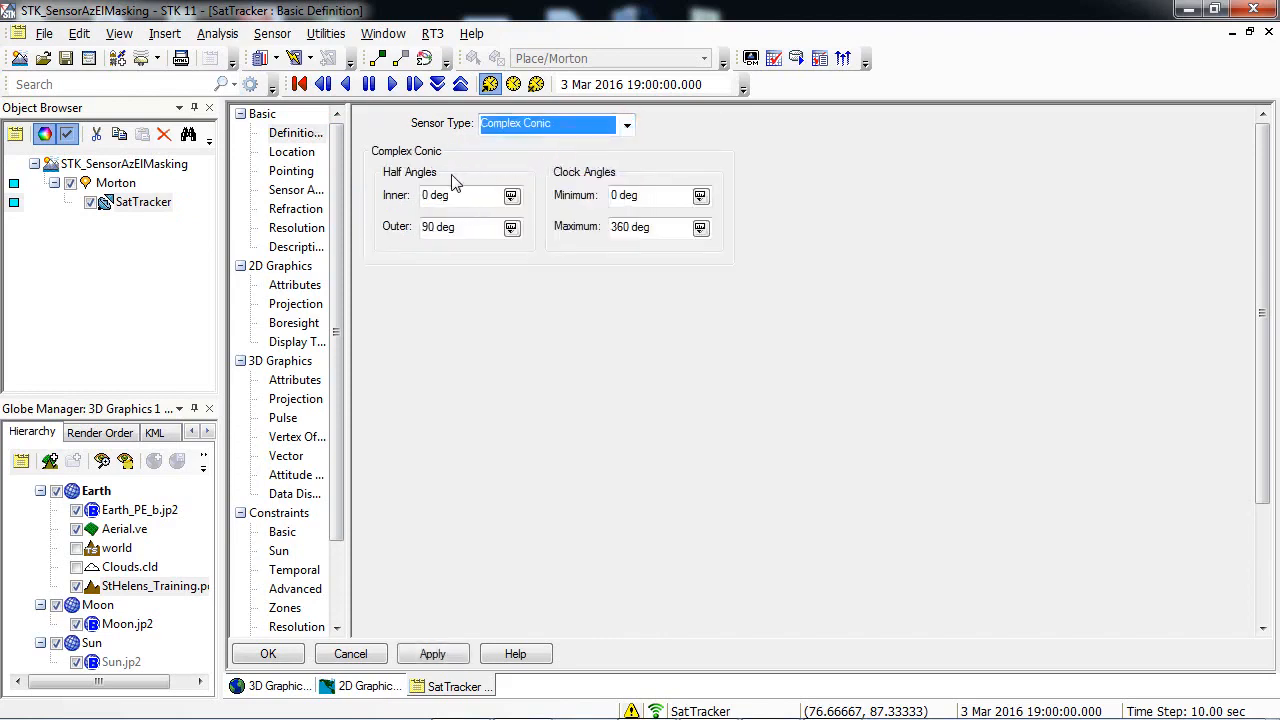
pyautogui.moveTo(459, 229); pyautogui.dragTo(383, 227)
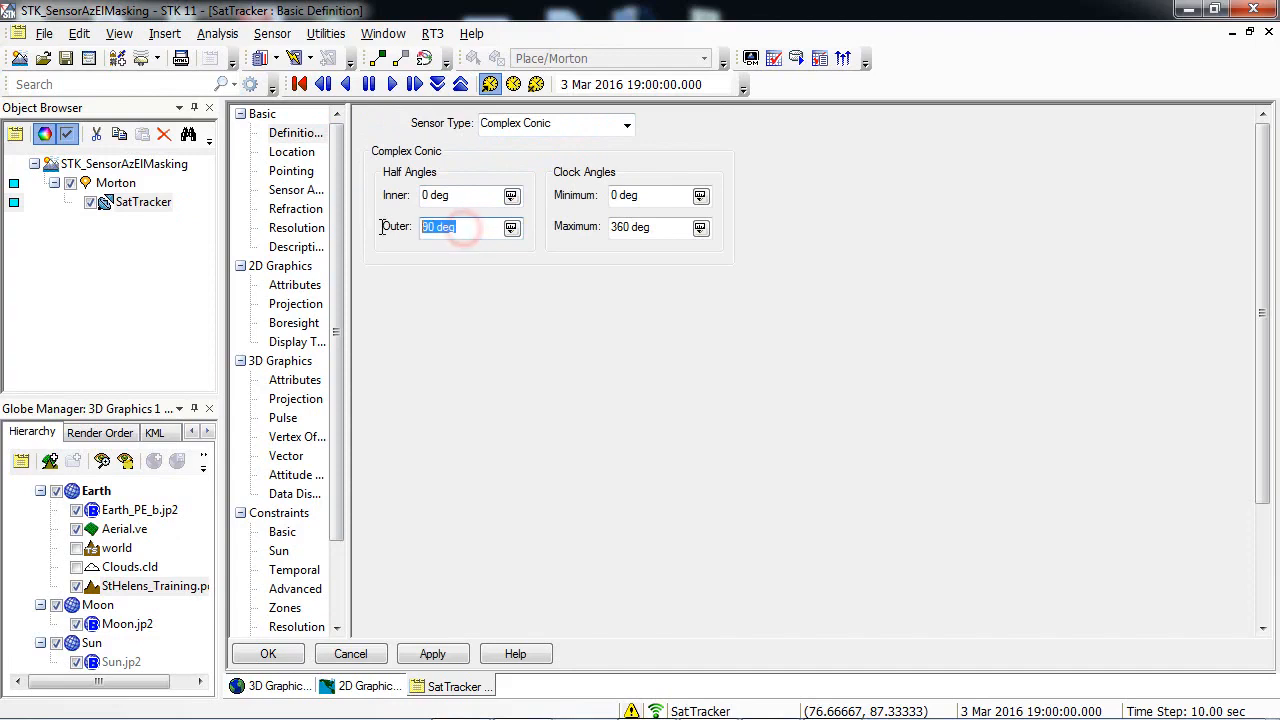
pyautogui.write('180')
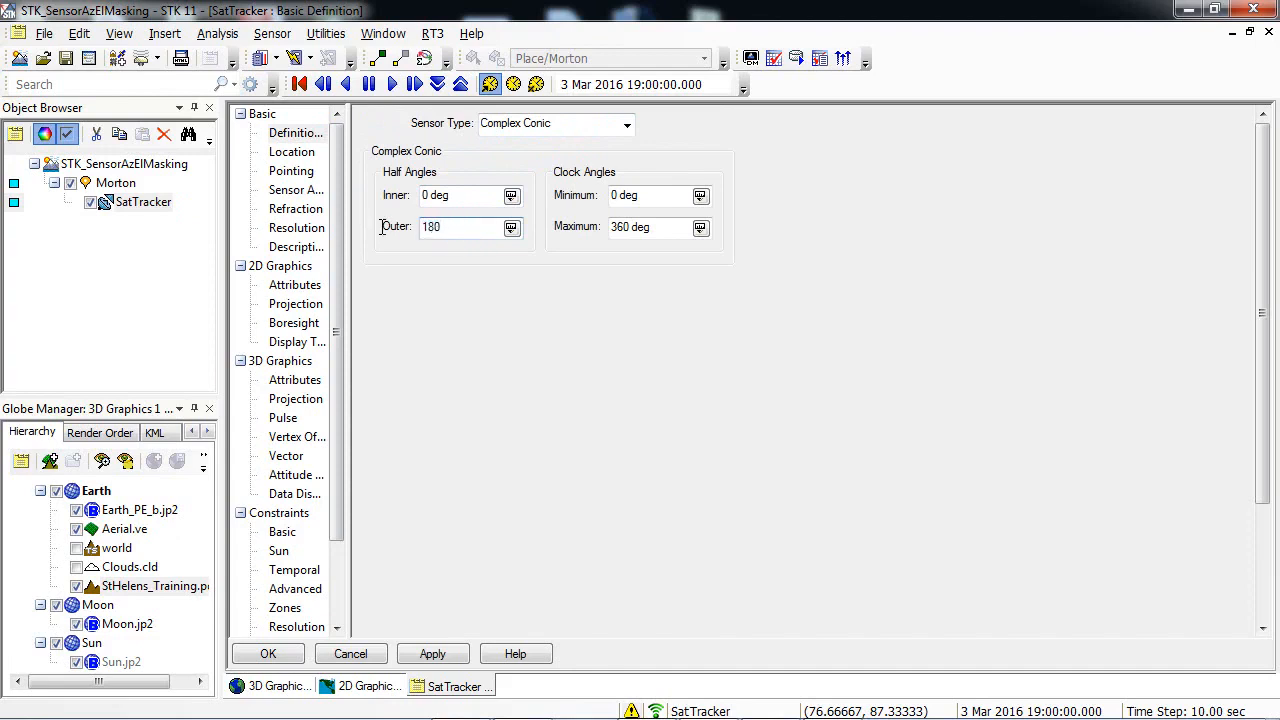
pyautogui.press('Tab')
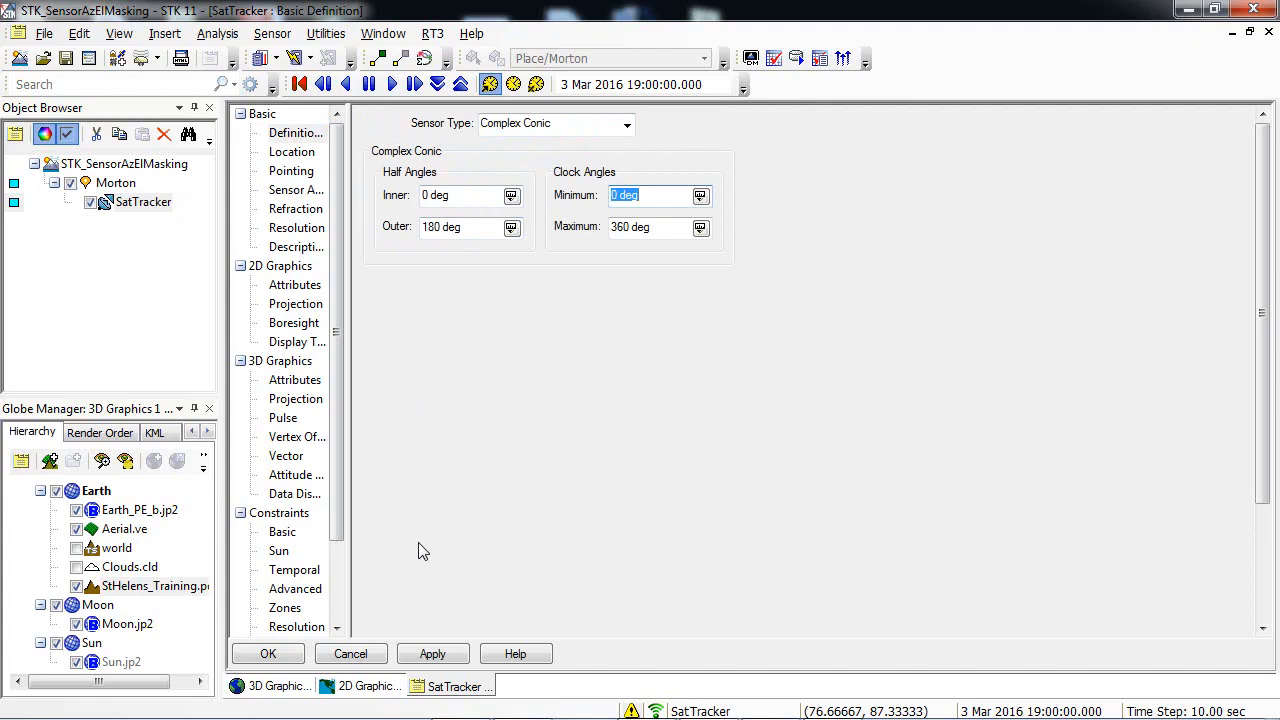
pyautogui.click(432, 654)
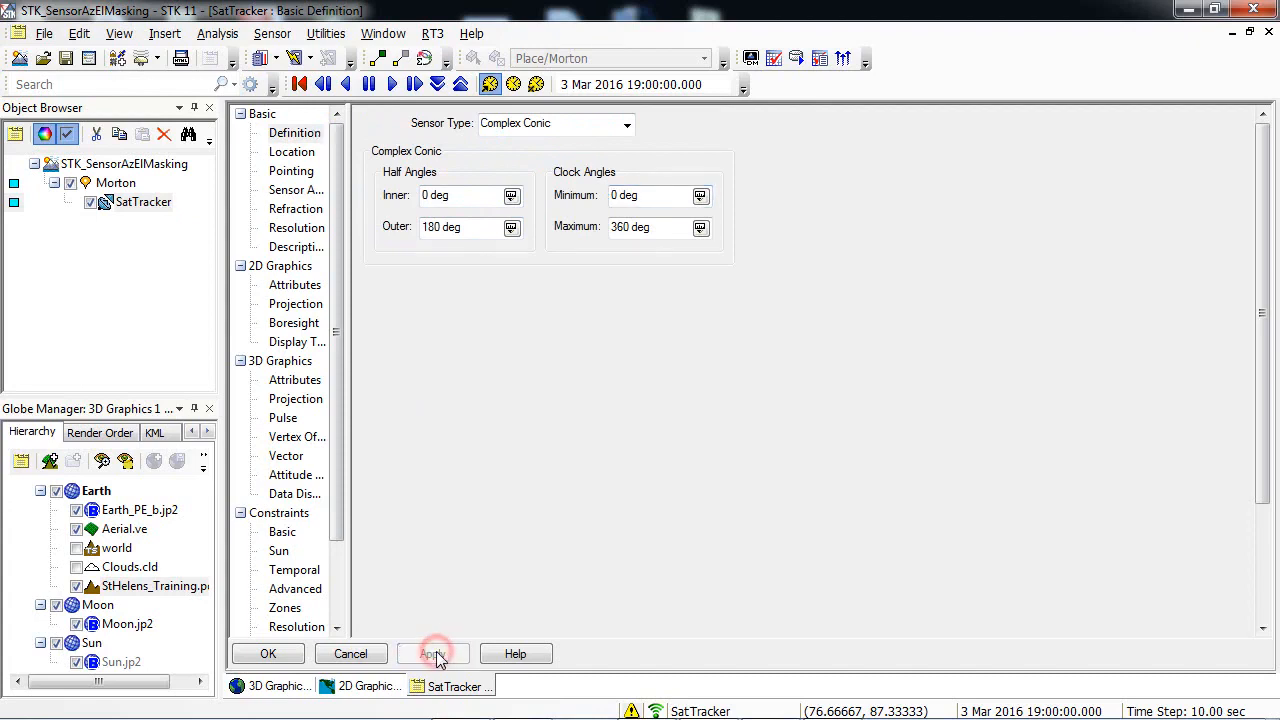
# - Enable the Az-El Mask option in SatTracker's basic constraints and apply the change
pyautogui.click(290, 537)
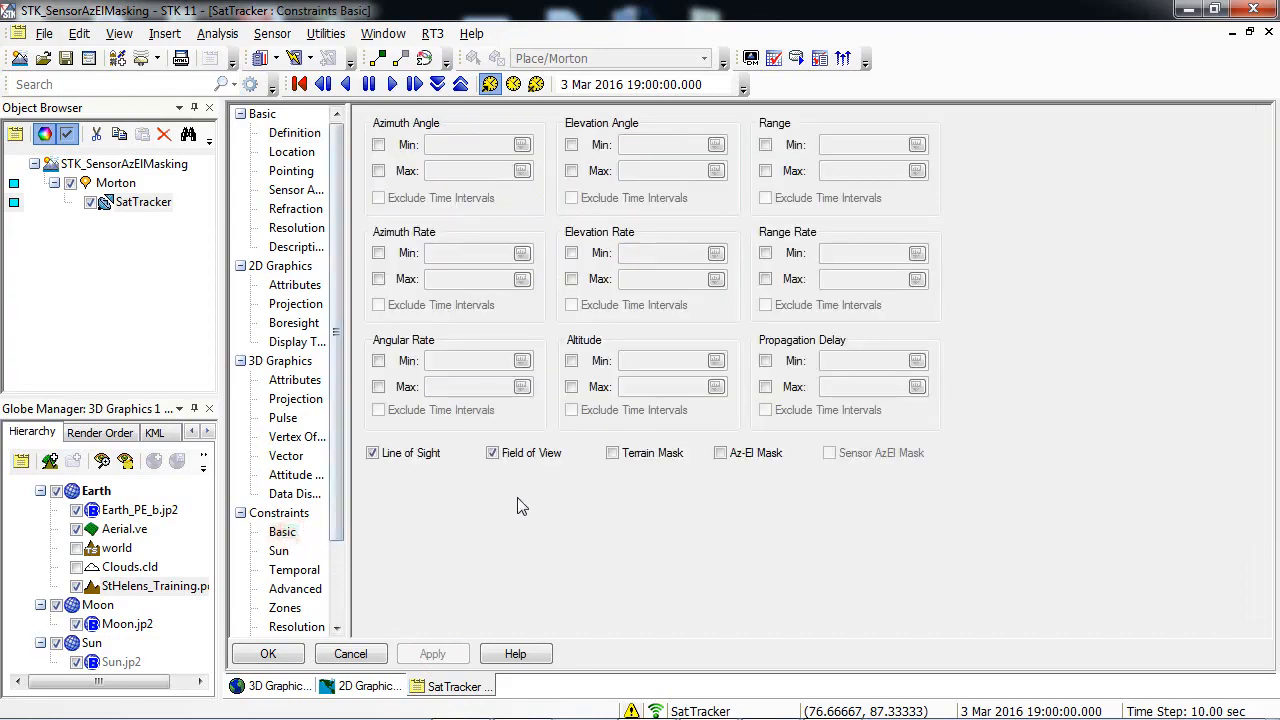
pyautogui.click(720, 453)
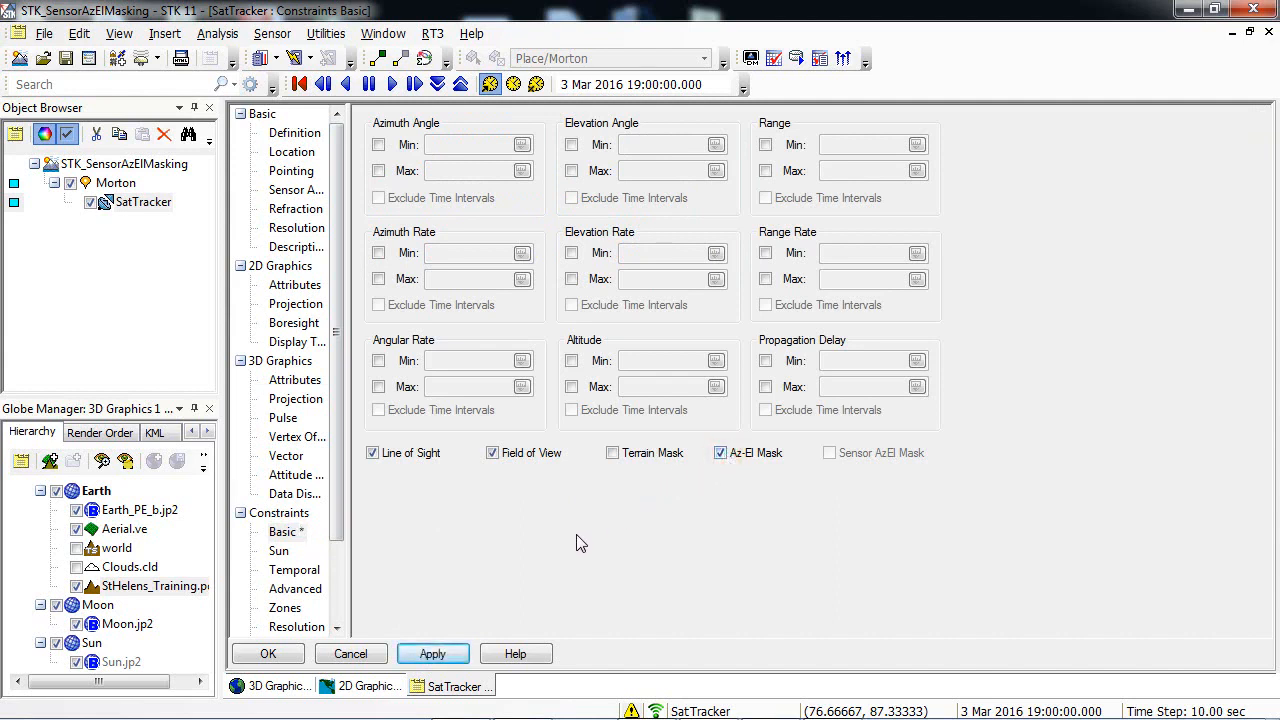
pyautogui.click(441, 658)
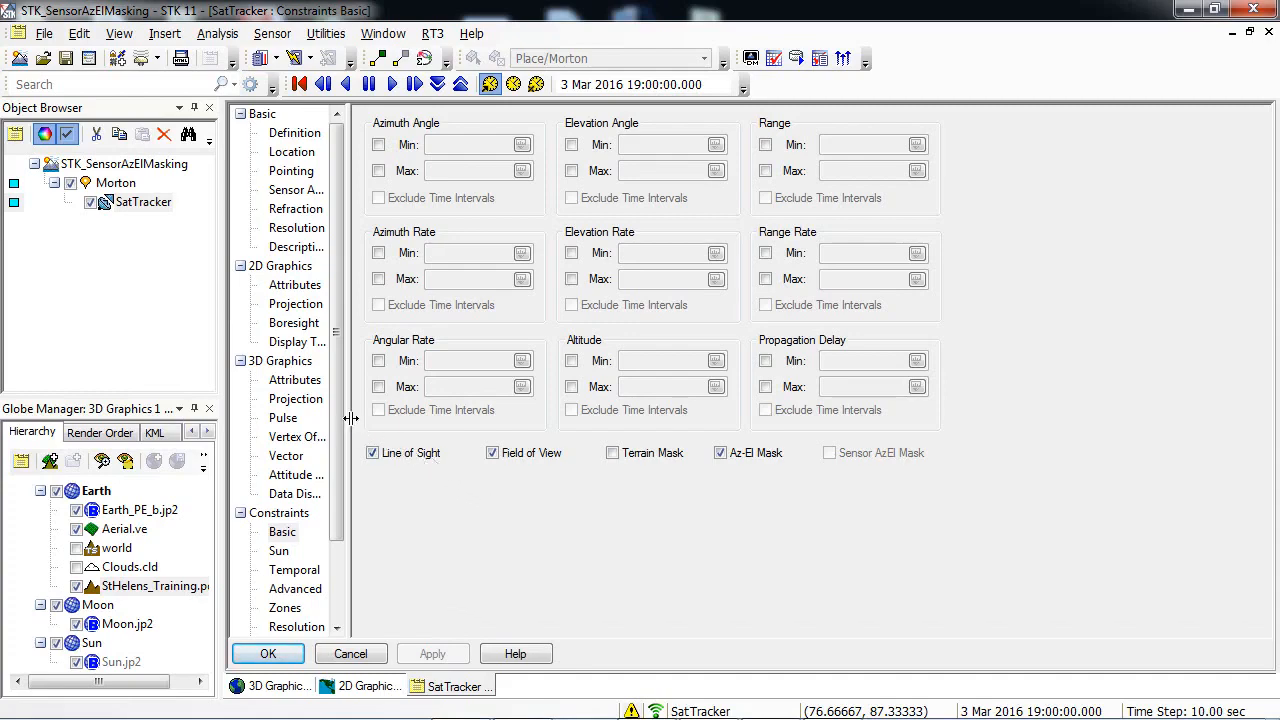
# - Turn on Use Constraints for SatTracker's 2D projection field of view, choose AzElMask, and apply the change
pyautogui.moveTo(350, 418); pyautogui.dragTo(401, 418)
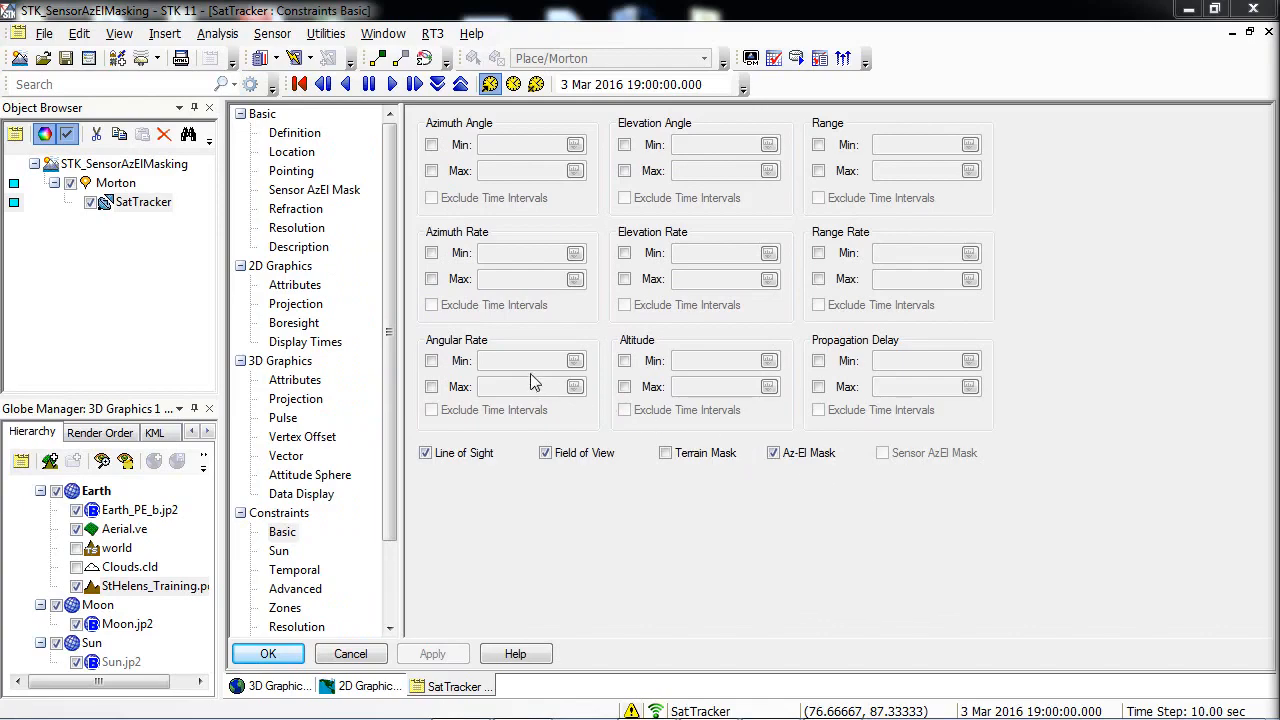
pyautogui.click(307, 311)
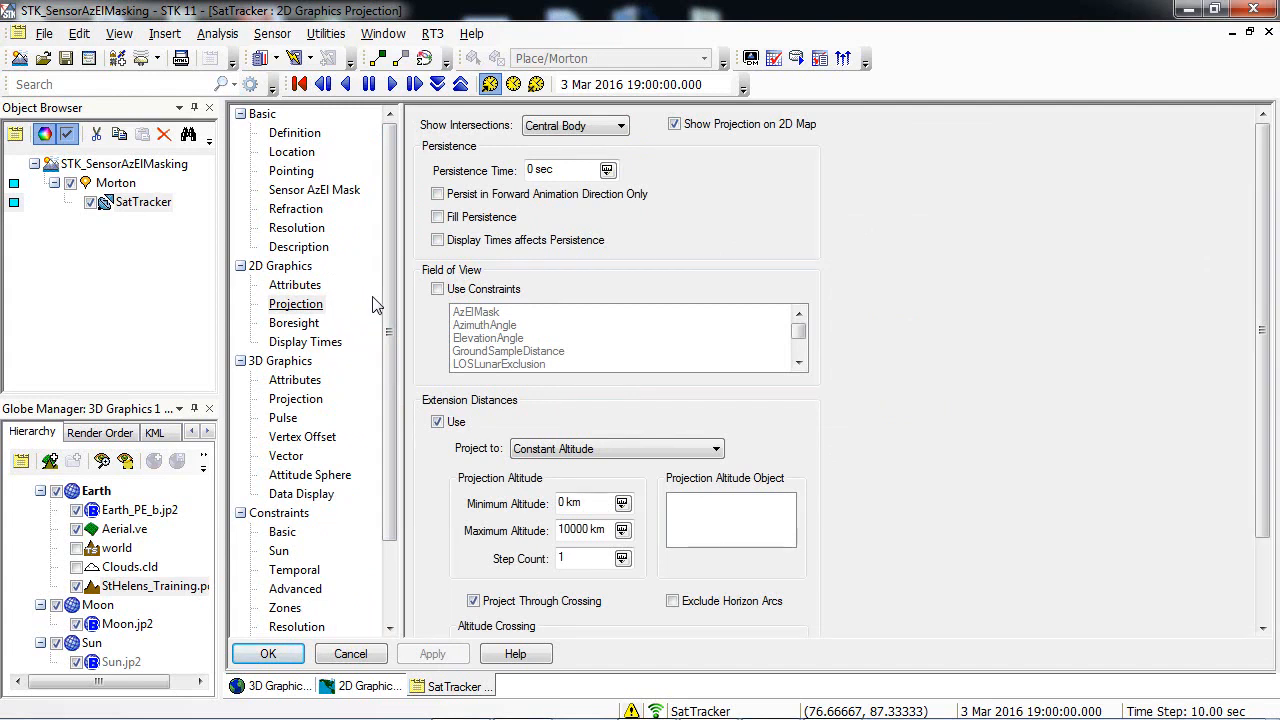
pyautogui.click(437, 289)
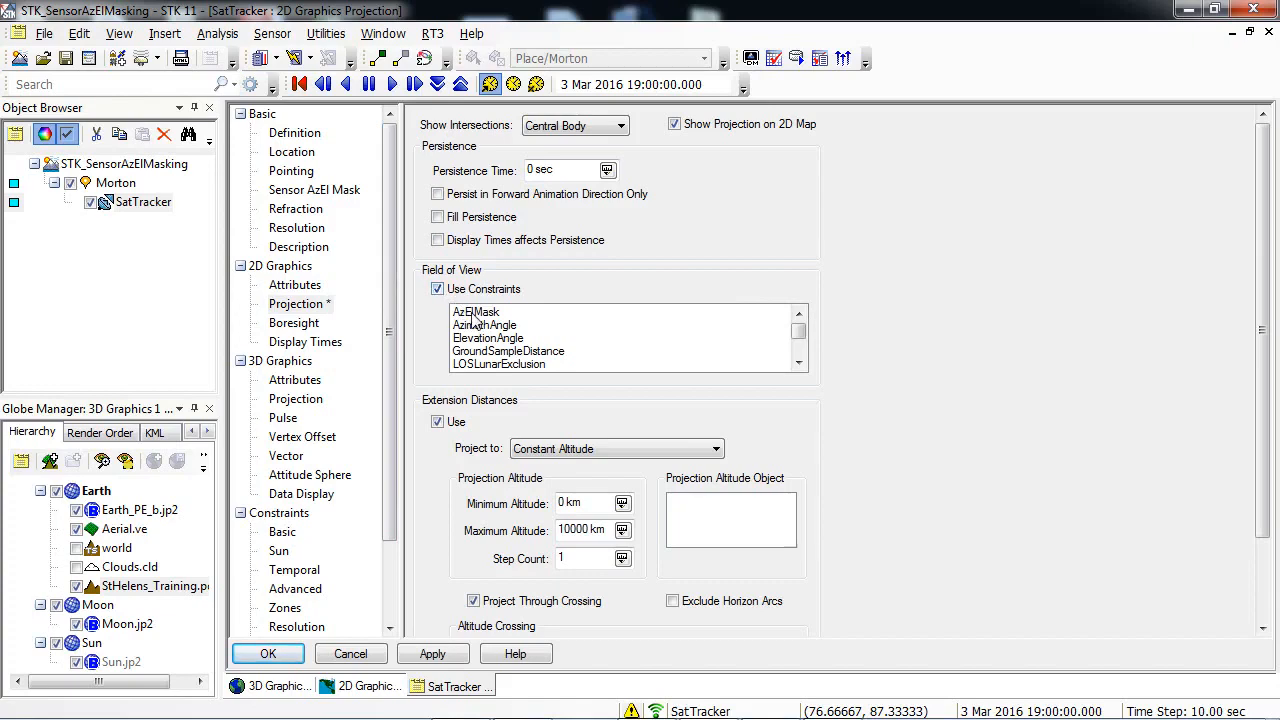
pyautogui.click(475, 314)
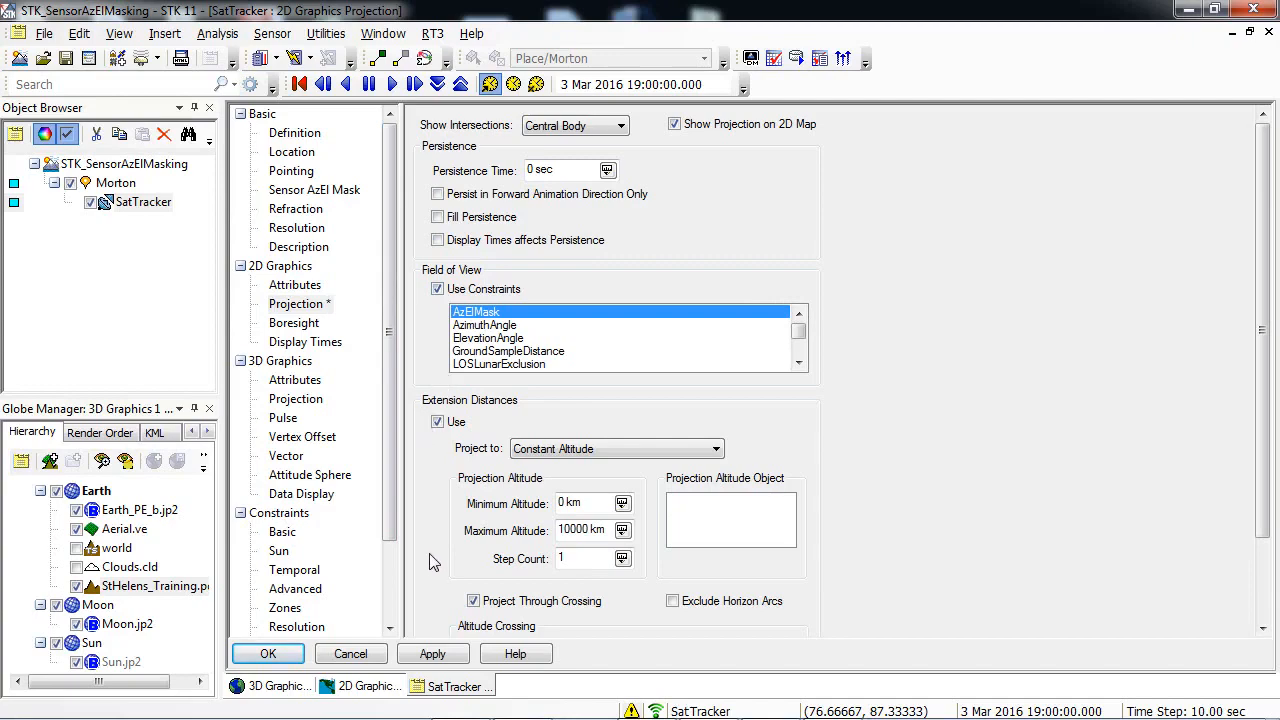
pyautogui.click(432, 654)
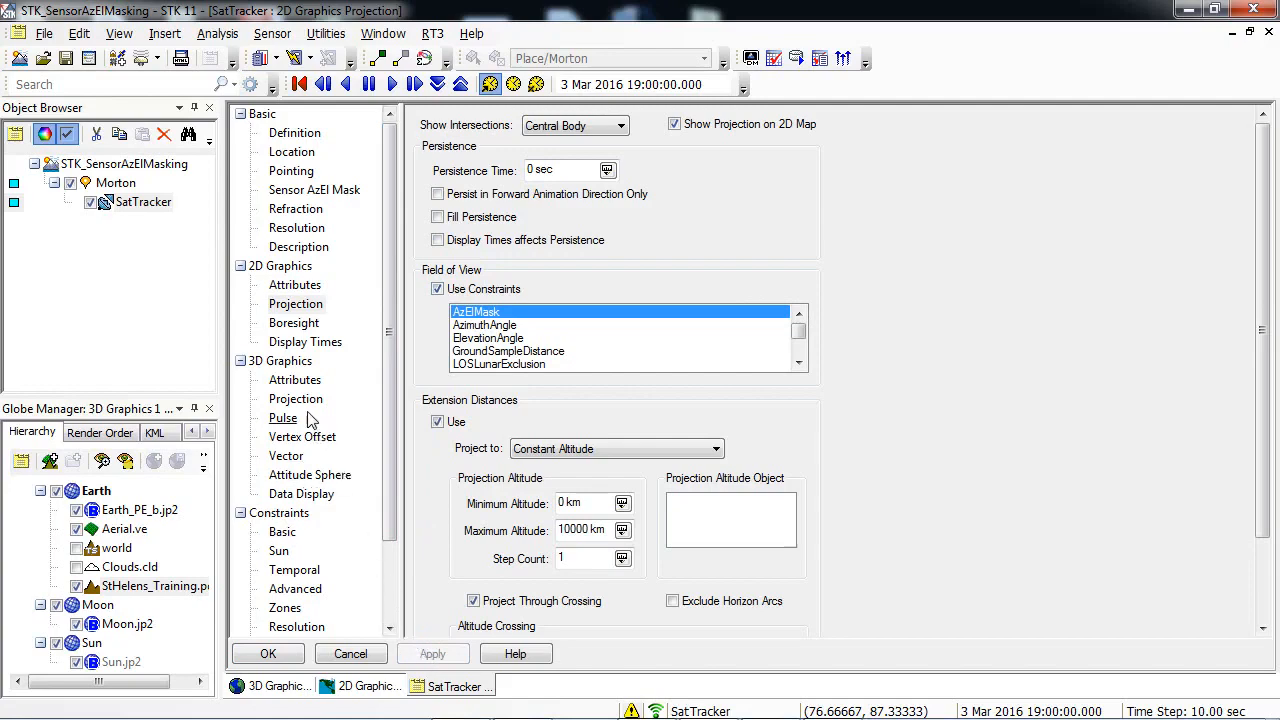
# - Set SatTracker's 3D graphics space projection to 50 km and accept the sensor properties
pyautogui.click(297, 400)
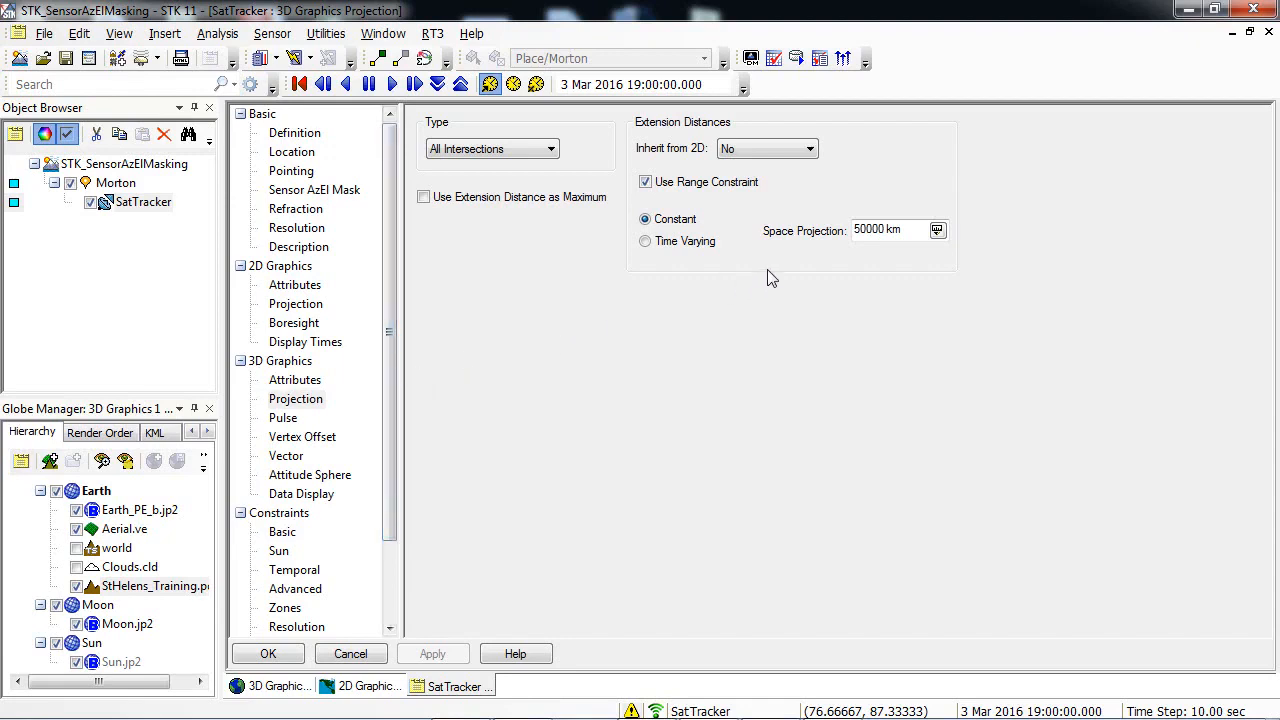
pyautogui.doubleClick(910, 231)
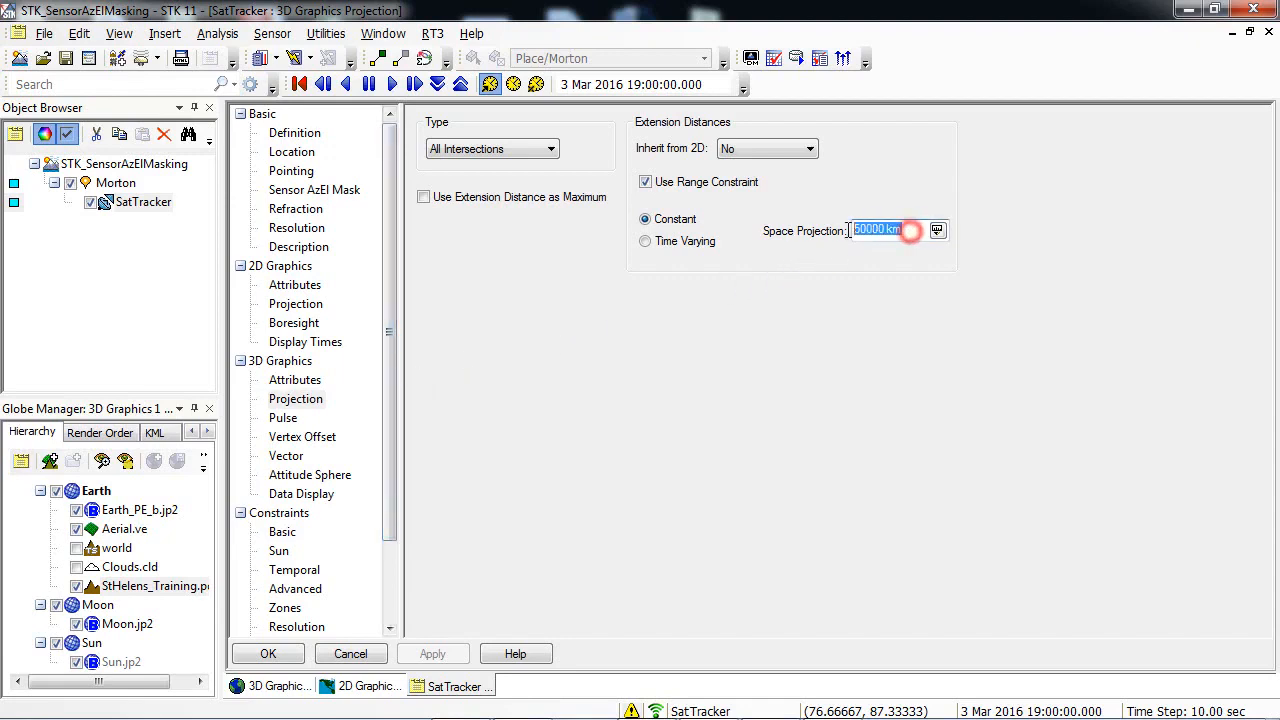
pyautogui.write('50')
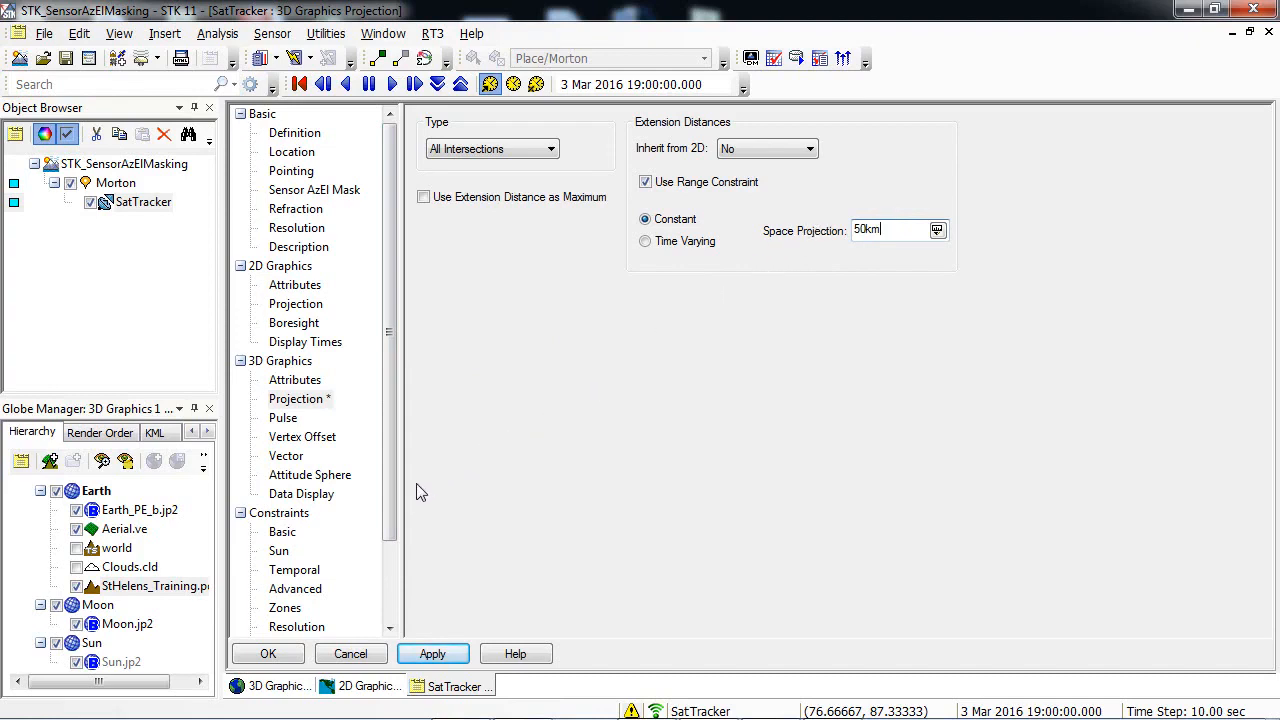
pyautogui.click(270, 654)
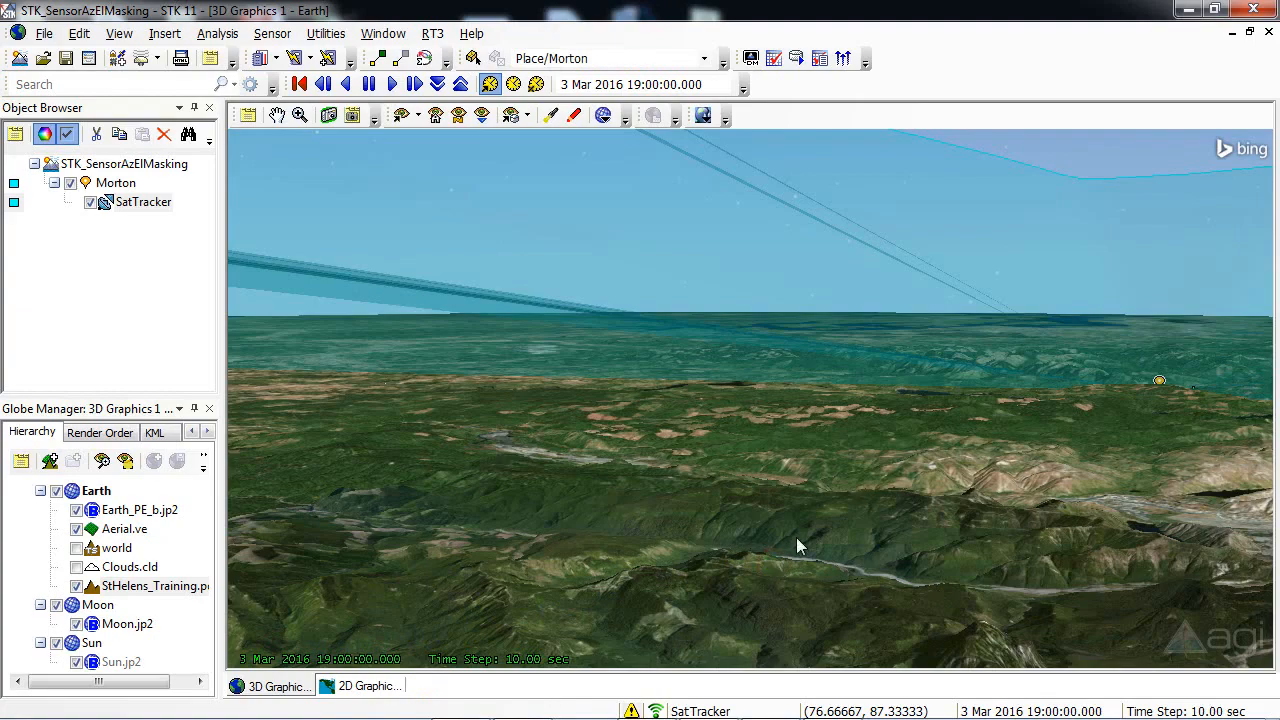
# - Examine the terrain-masked SatTracker projection around Morton from a distance and from several angles in the 3D view
pyautogui.scroll(-5, 796, 537)
pyautogui.scroll(-5, 796, 536)
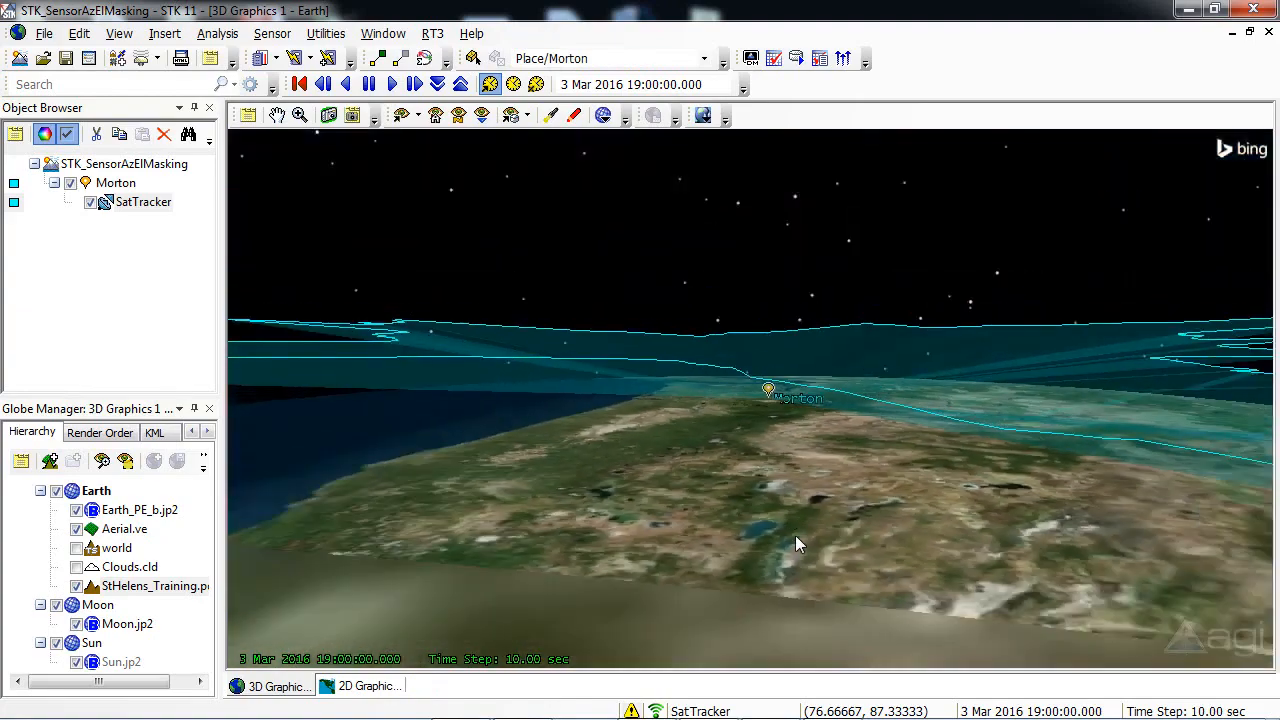
pyautogui.moveTo(836, 571); pyautogui.dragTo(1122, 561)
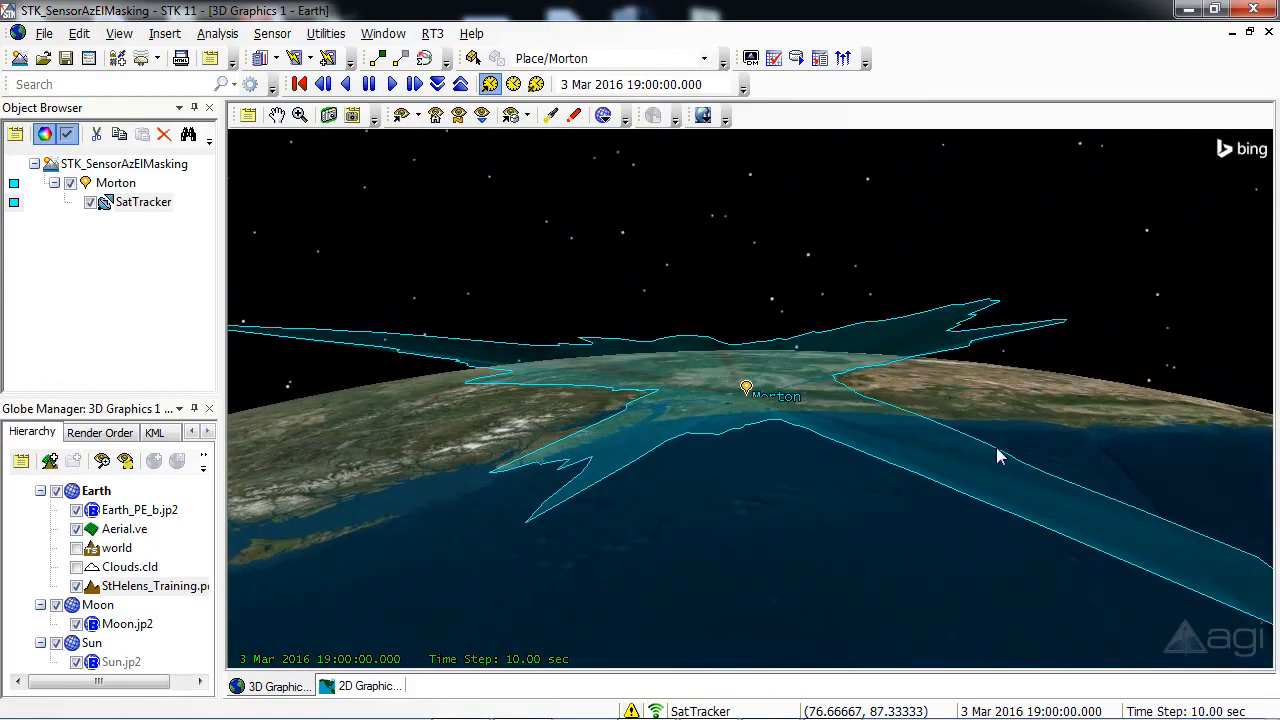
pyautogui.moveTo(760, 411); pyautogui.dragTo(900, 414)
pyautogui.moveTo(728, 402); pyautogui.dragTo(852, 505)
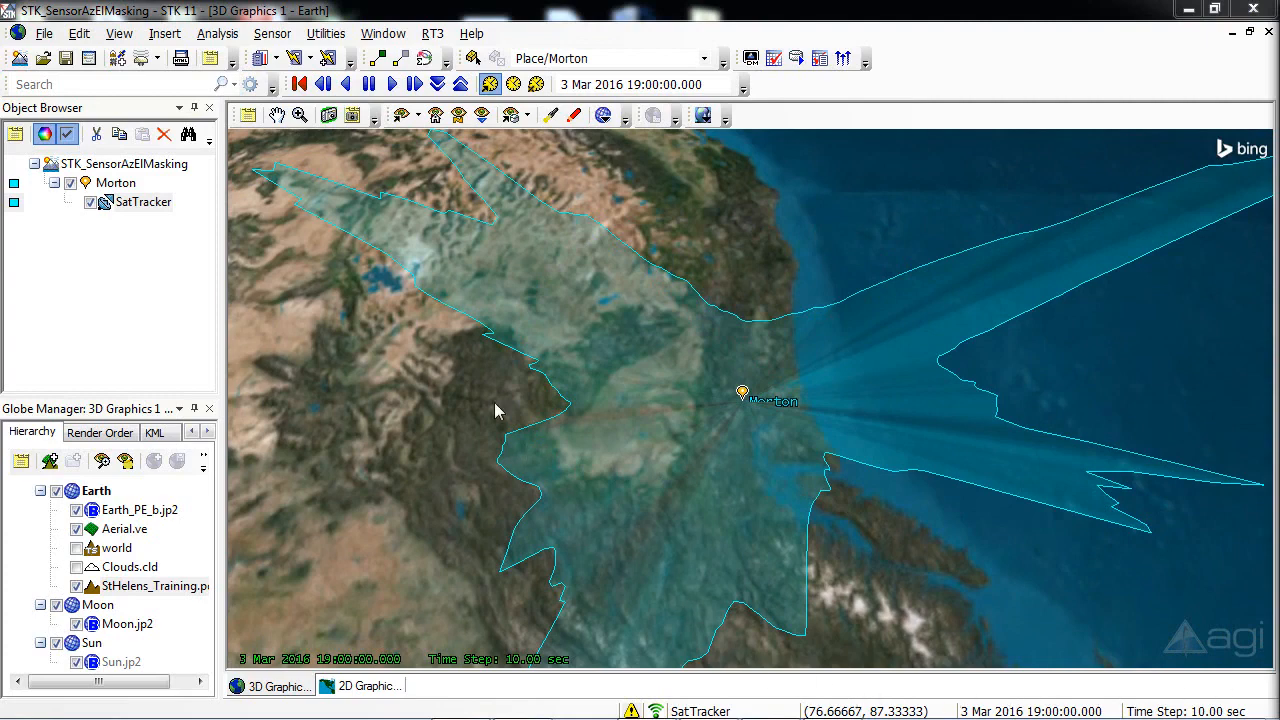
# - Insert a default Facility object into the scenario and close the insertion dialog
pyautogui.click(119, 59)
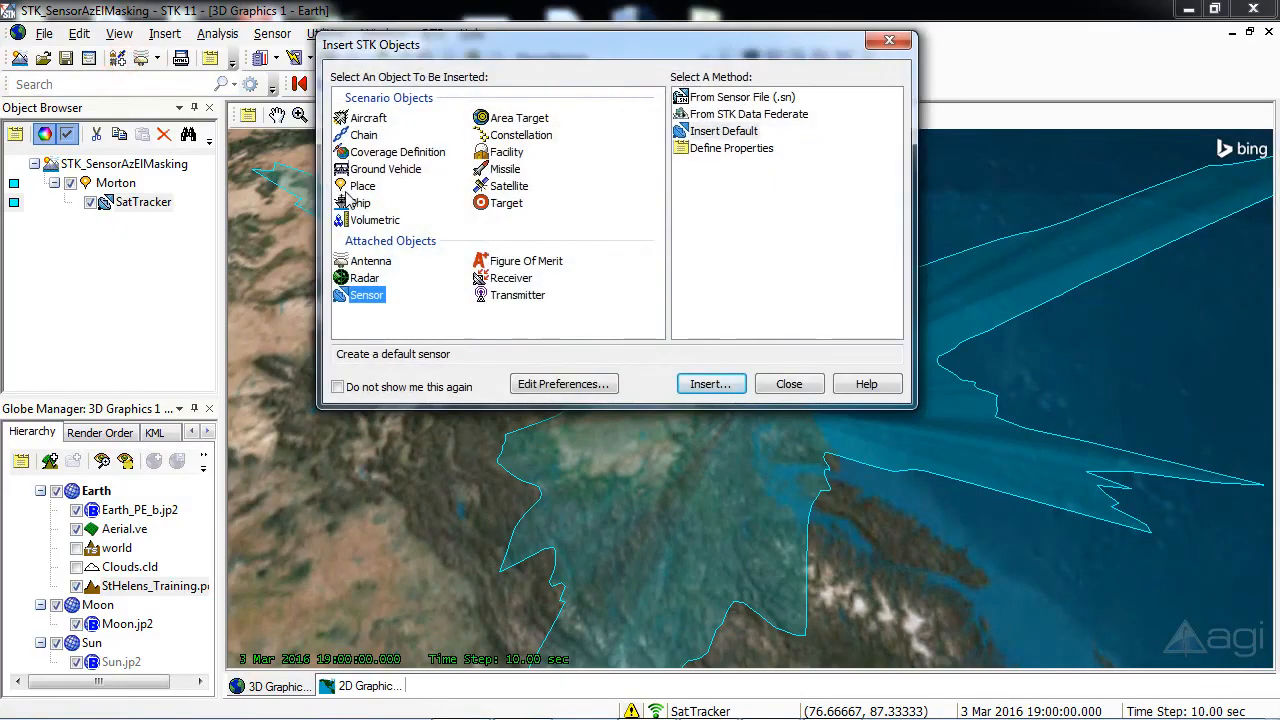
pyautogui.click(497, 153)
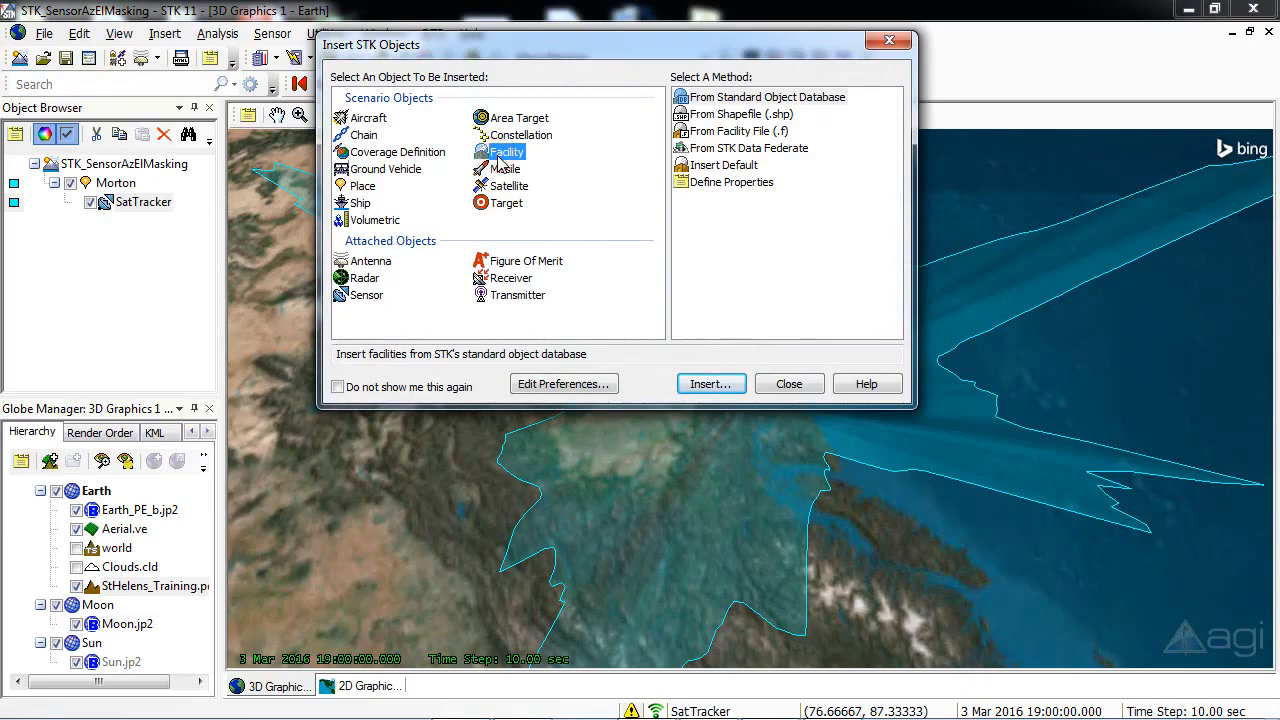
pyautogui.click(690, 167)
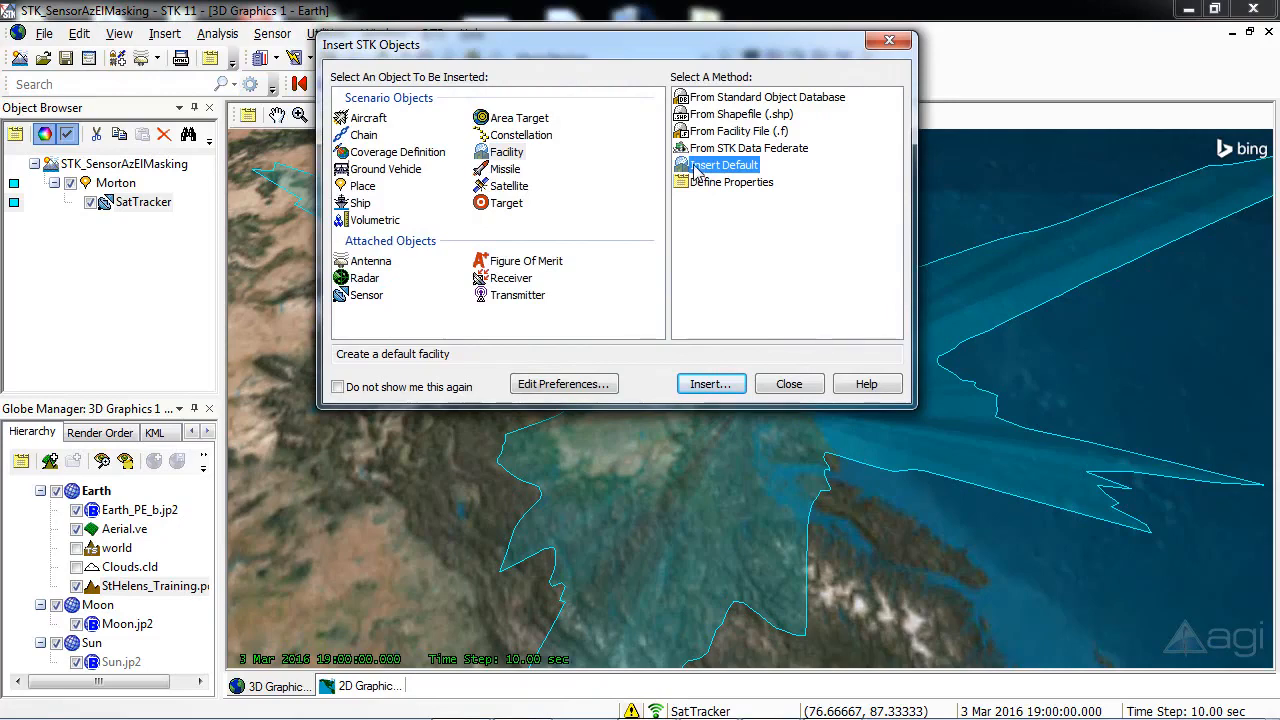
pyautogui.click(710, 386)
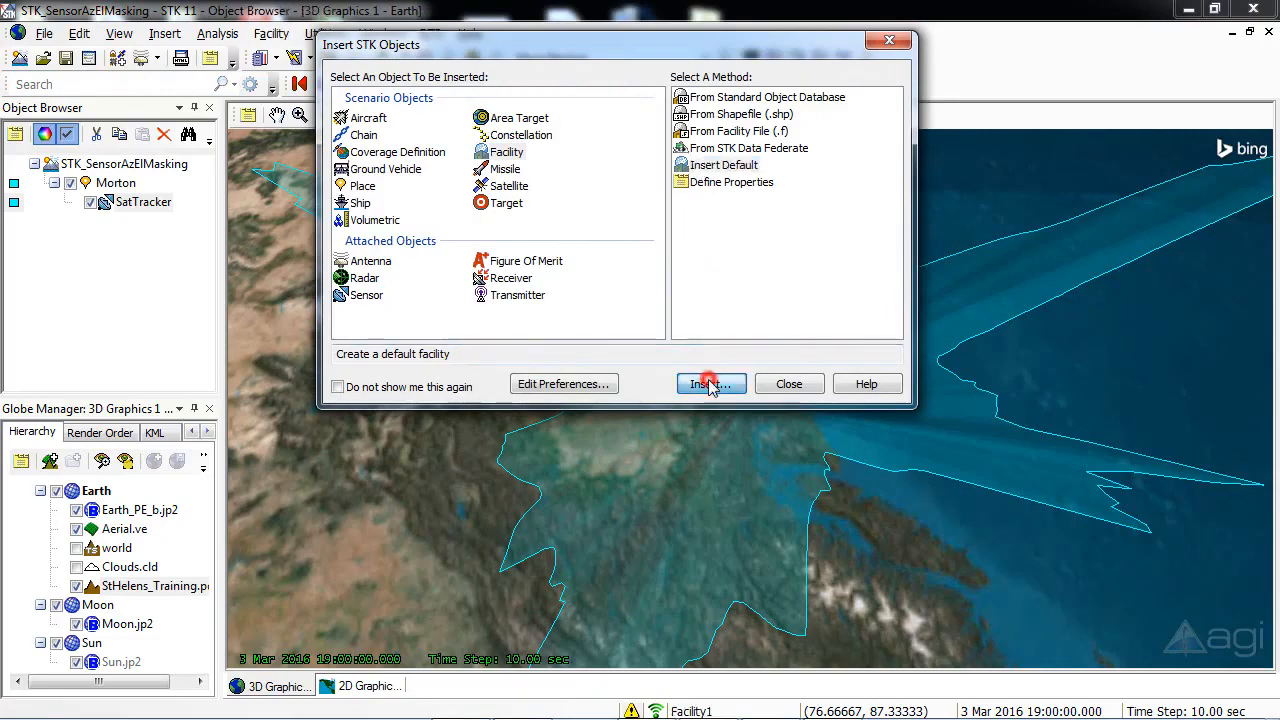
pyautogui.click(789, 386)
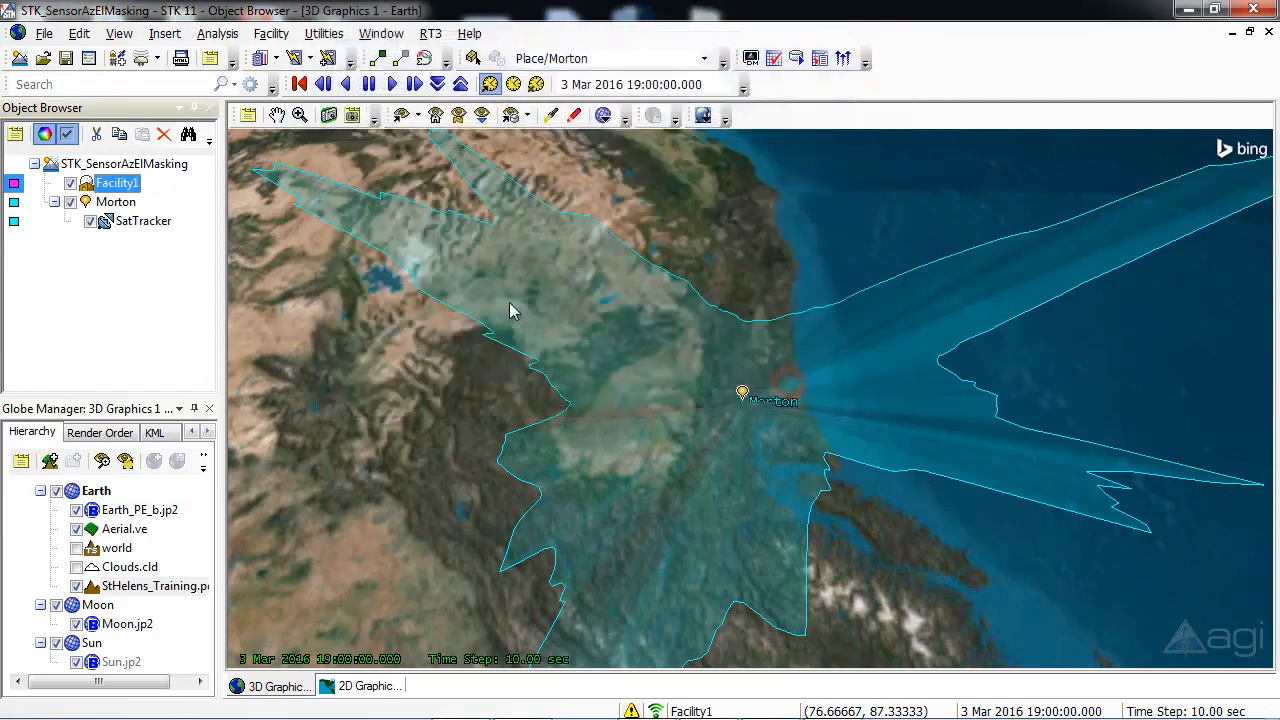
# - Rename the new facility as Building
pyautogui.rightClick(129, 189)
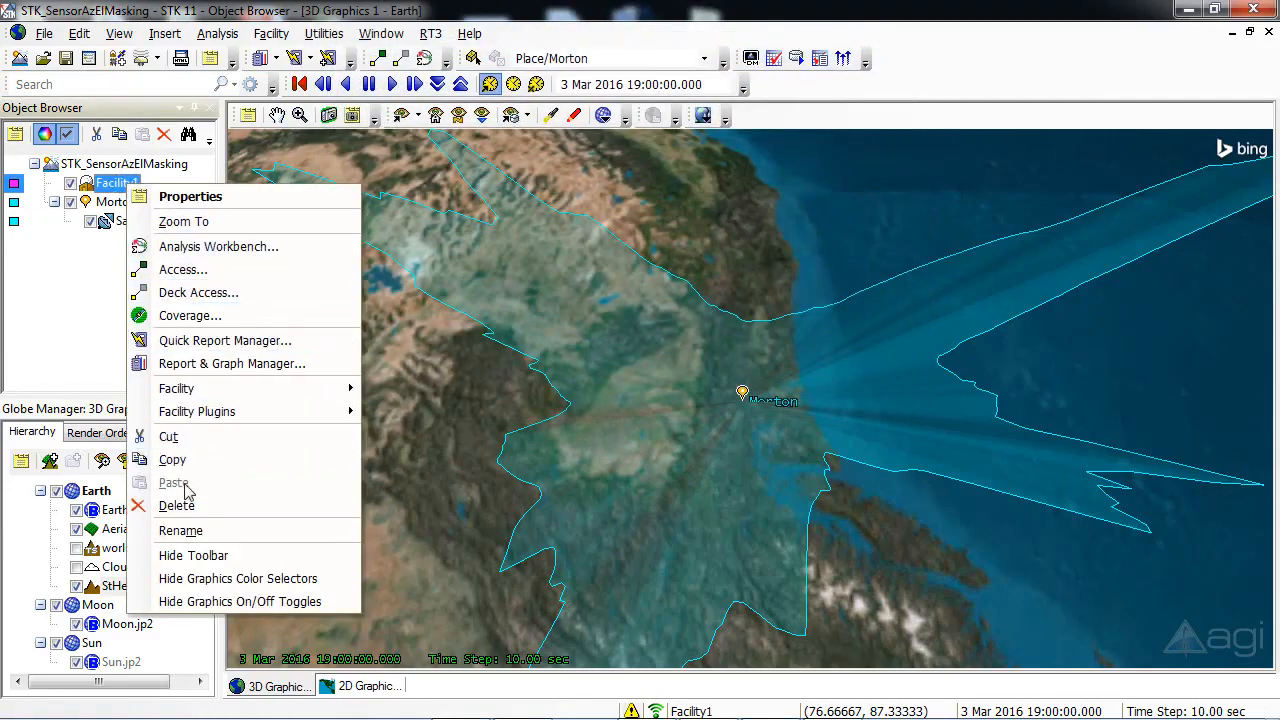
pyautogui.click(190, 532)
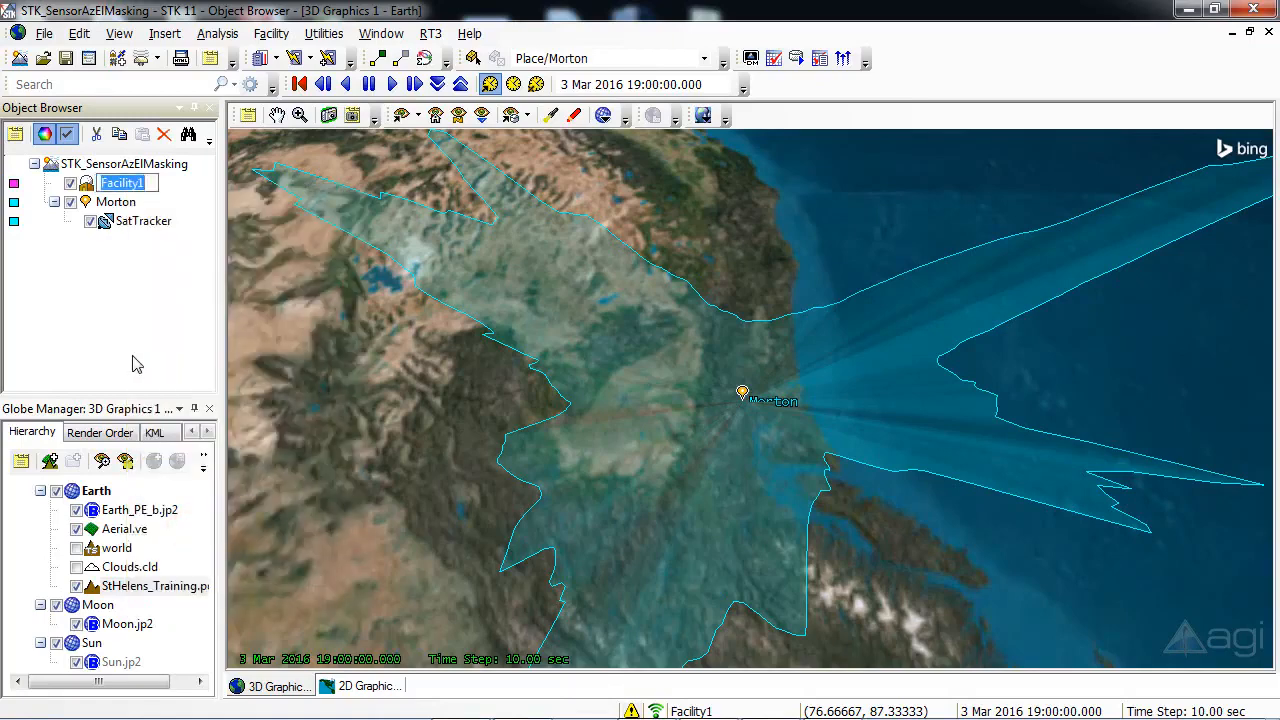
pyautogui.write('Building')
pyautogui.press('Return')
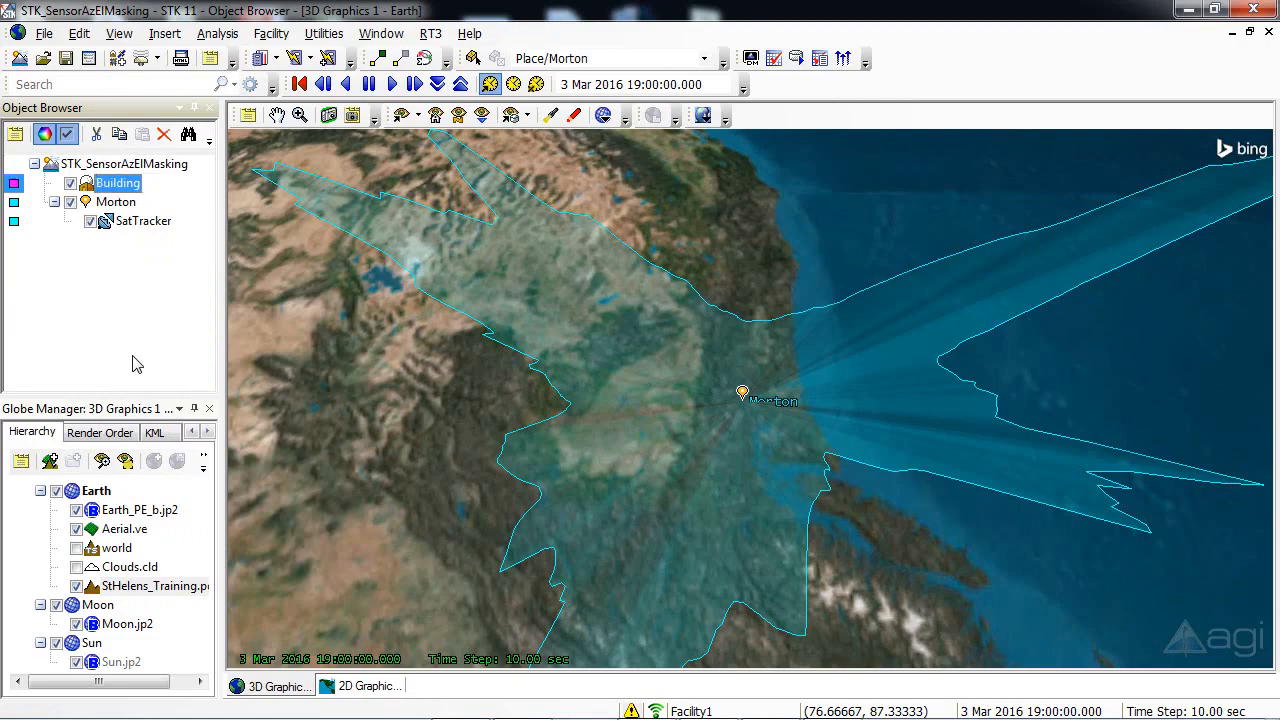
# - Zoom to the Morton place and orient the 3D view overhead to examine the surrounding street and buildings
pyautogui.click(769, 429)
pyautogui.scroll(8, 766, 427)
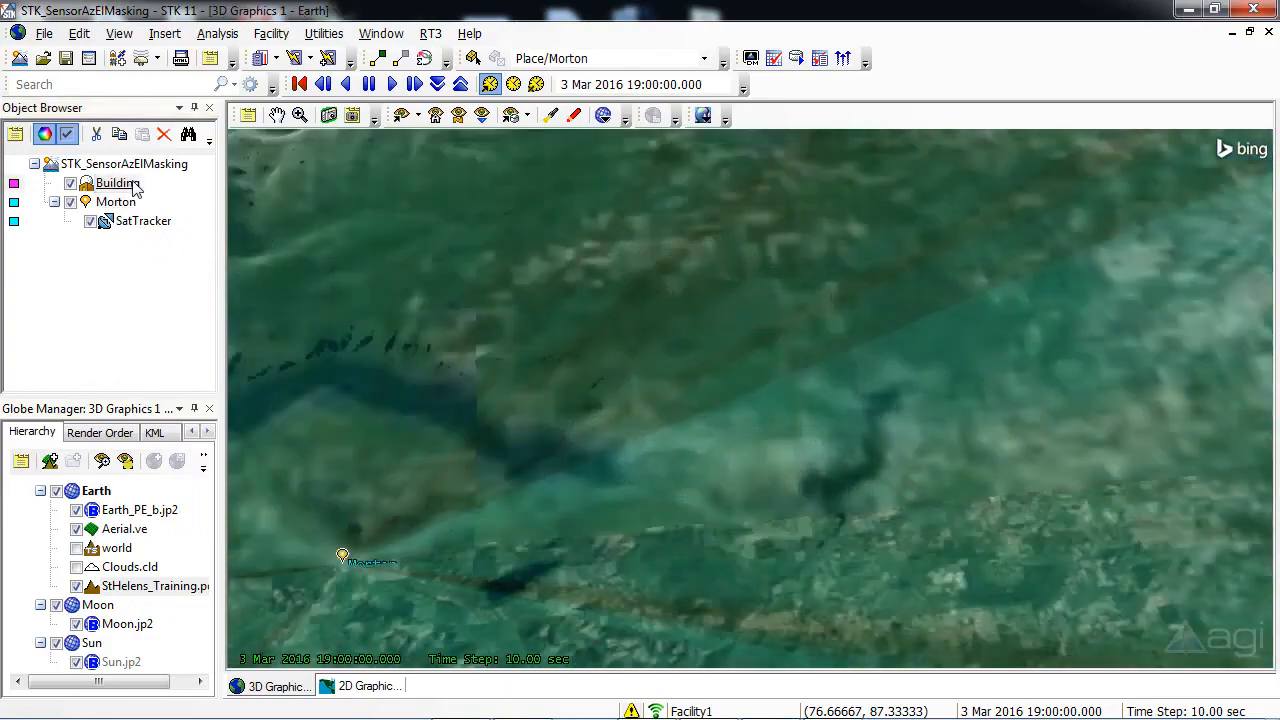
pyautogui.rightClick(126, 203)
pyautogui.click(170, 235)
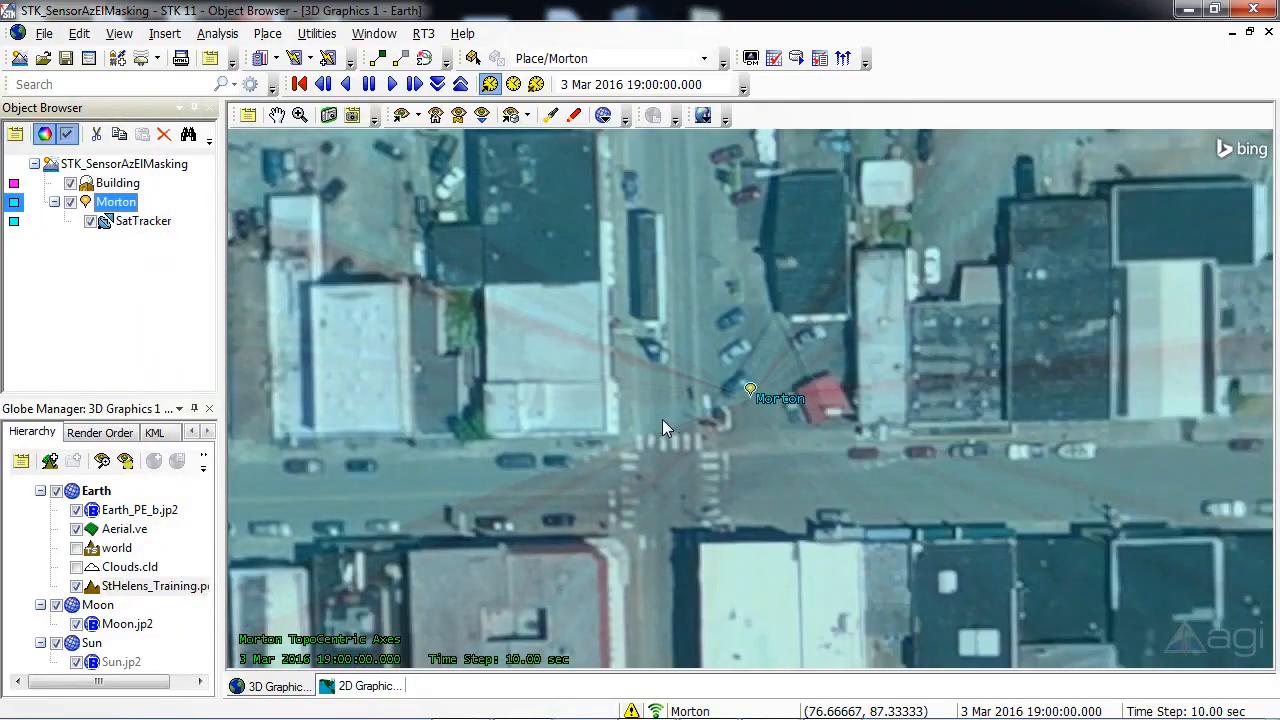
pyautogui.moveTo(662, 425); pyautogui.dragTo(1179, 590)
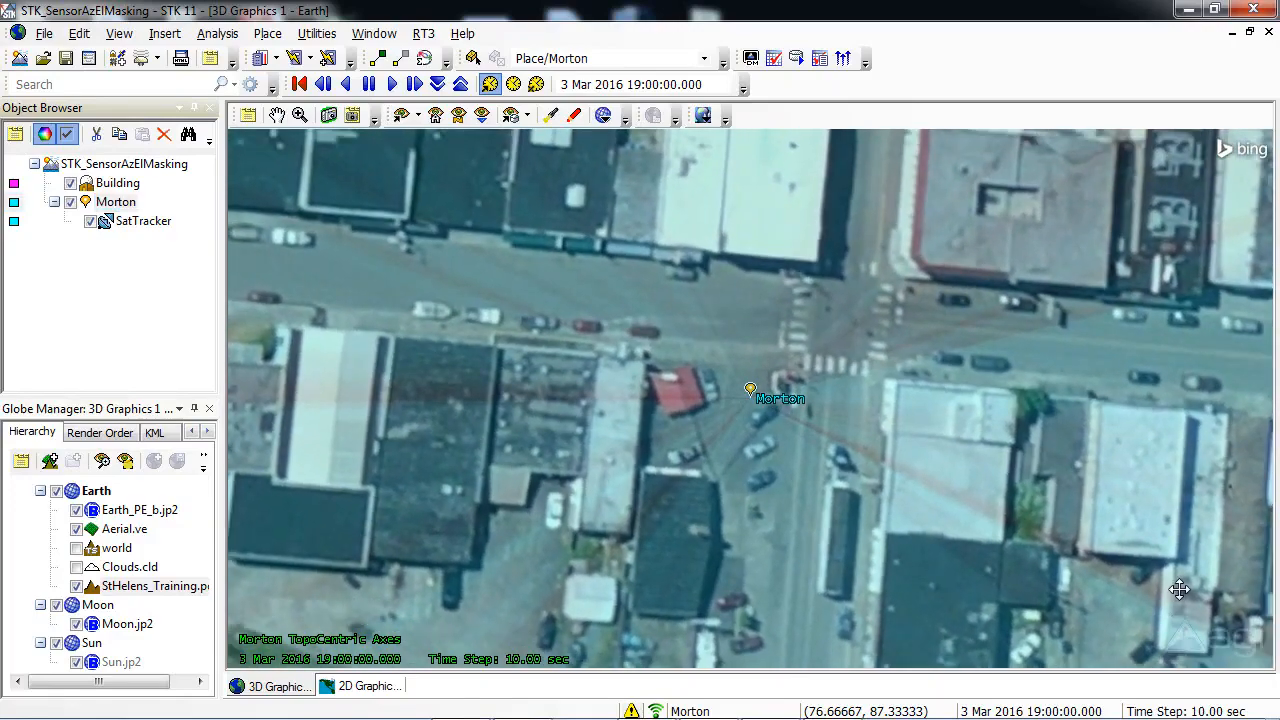
pyautogui.scroll(-5, 1062, 481)
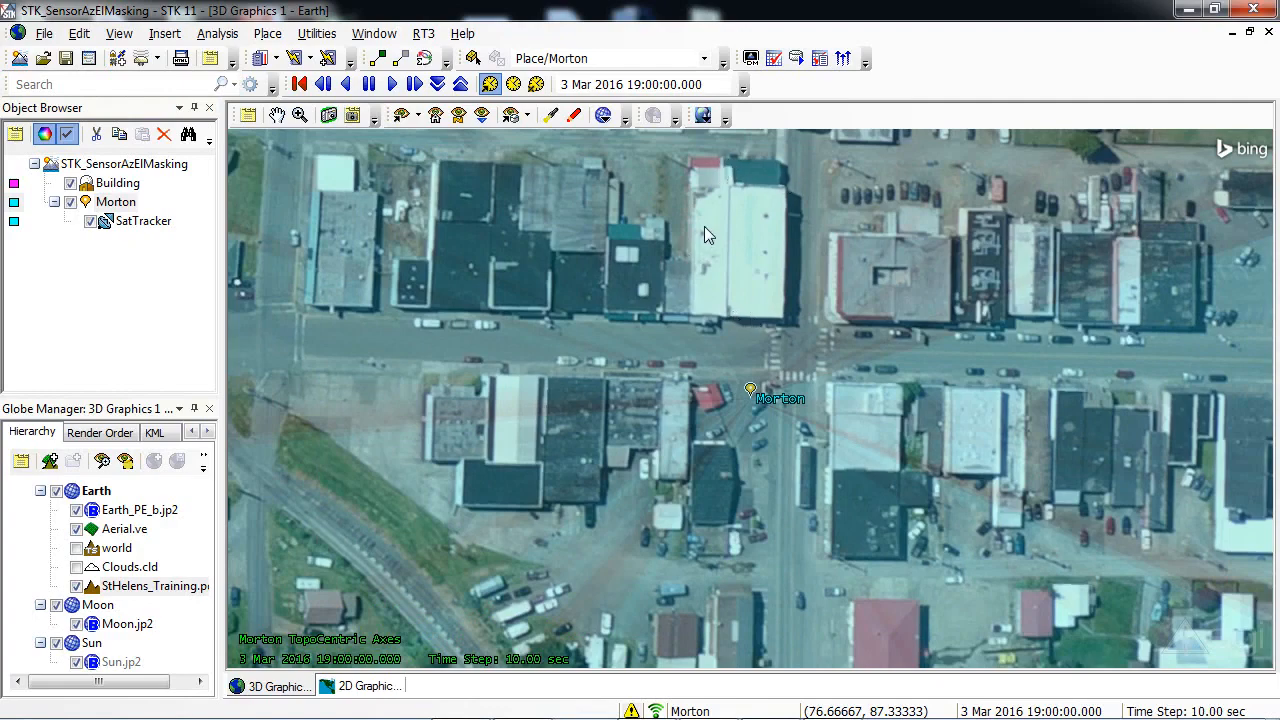
pyautogui.moveTo(704, 234)
pyautogui.mouseDown()
pyautogui.moveTo(689, 251)
pyautogui.moveTo(708, 250)
pyautogui.mouseUp()
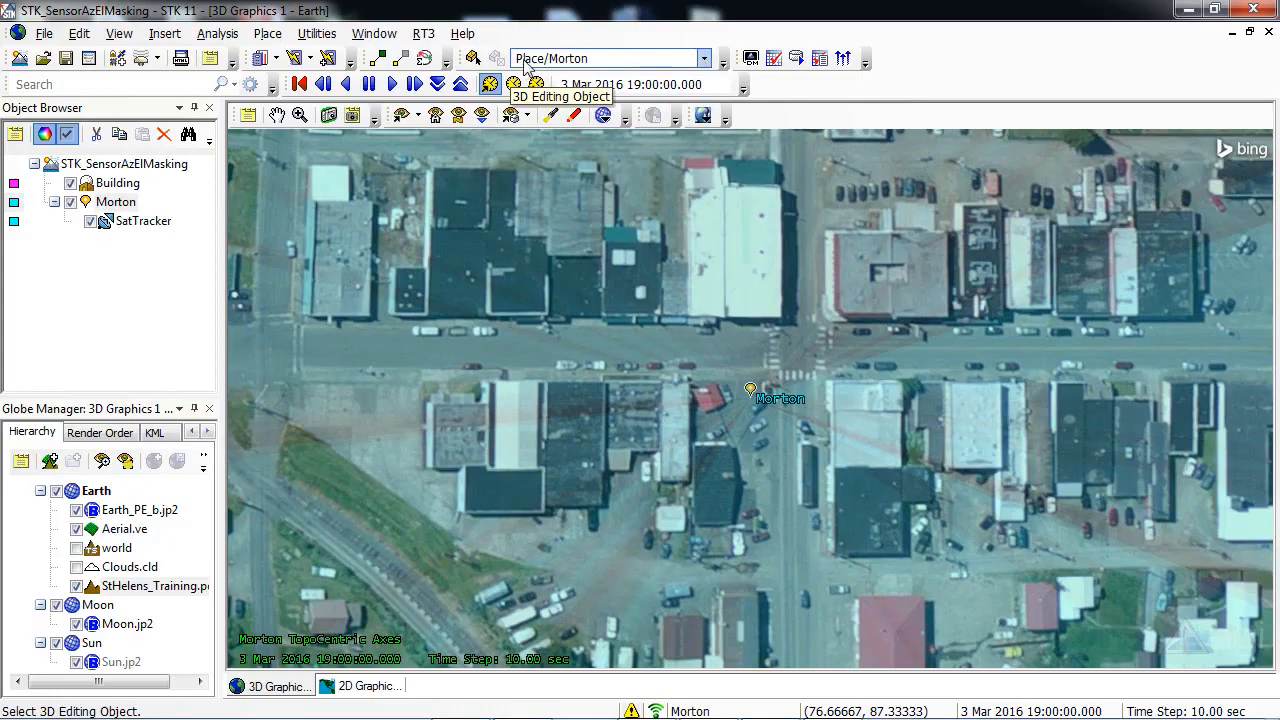
# - Place the Building facility with 3D object editing on the large white-roofed building across the street from Morton, at about 46.558, -122.275
pyautogui.click(704, 66)
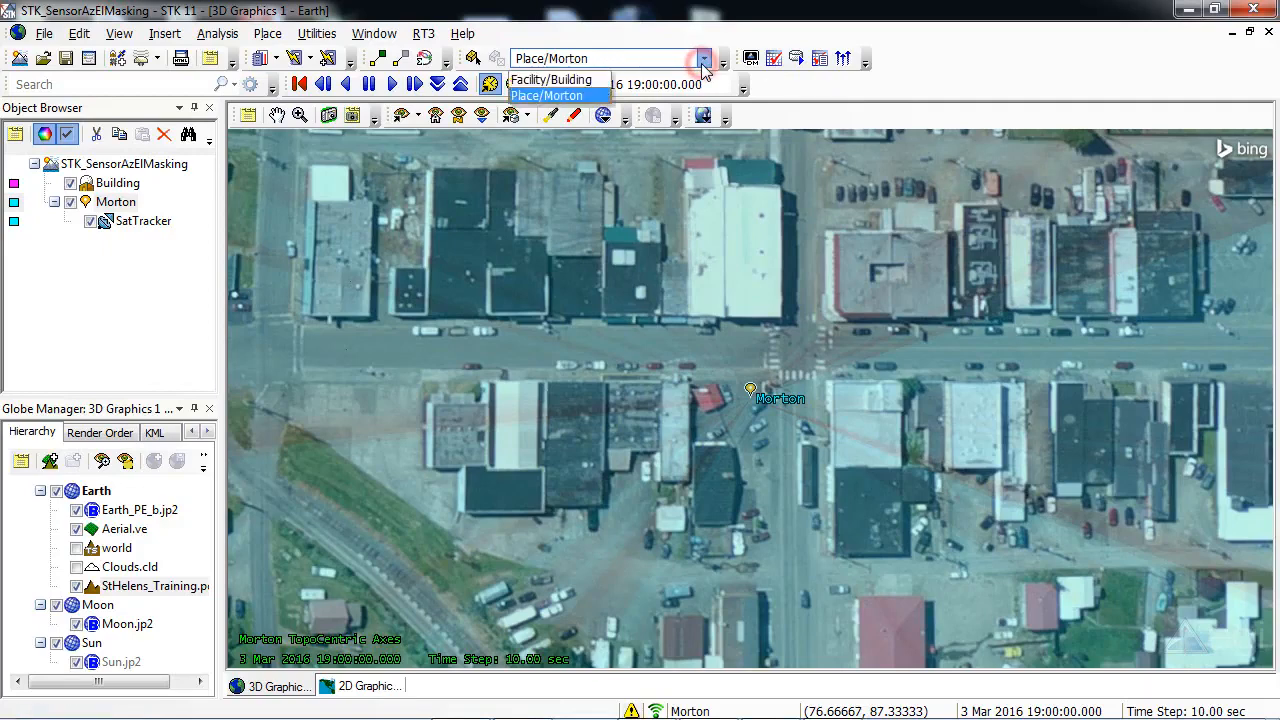
pyautogui.click(559, 84)
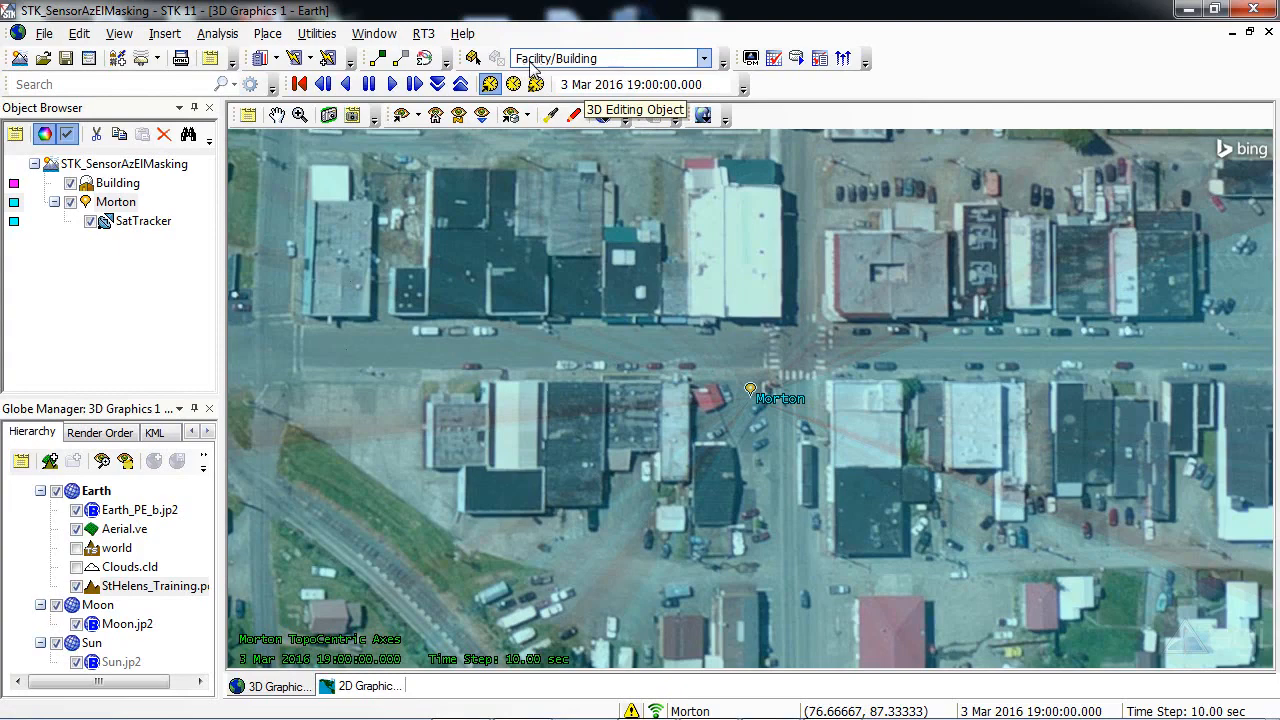
pyautogui.click(475, 58)
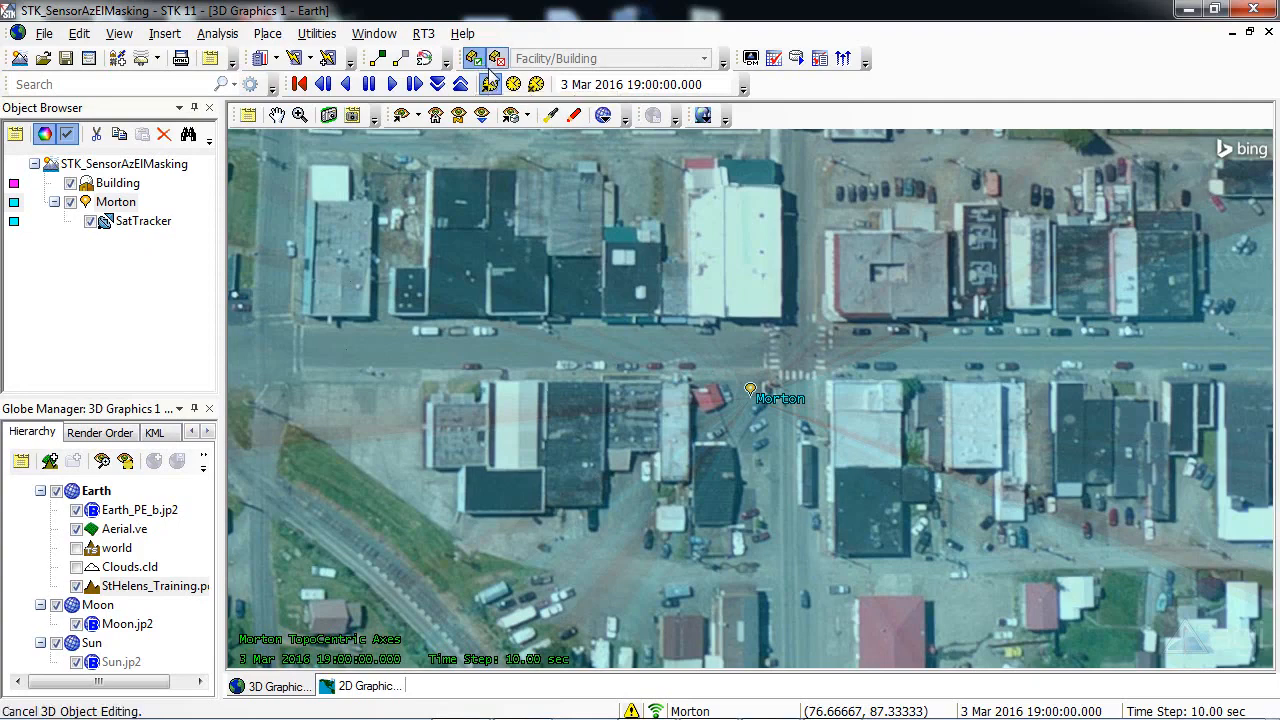
pyautogui.click(489, 84)
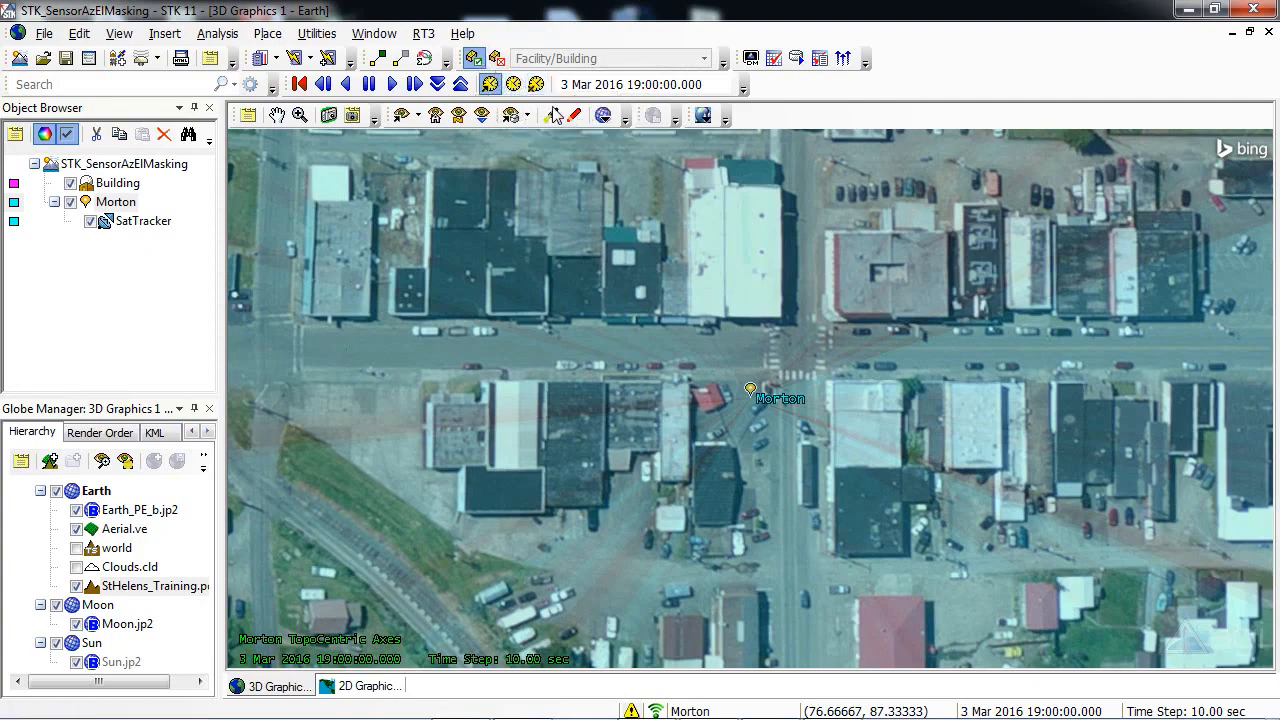
pyautogui.keyDown('shift'); pyautogui.click(729, 252); pyautogui.keyUp('shift')
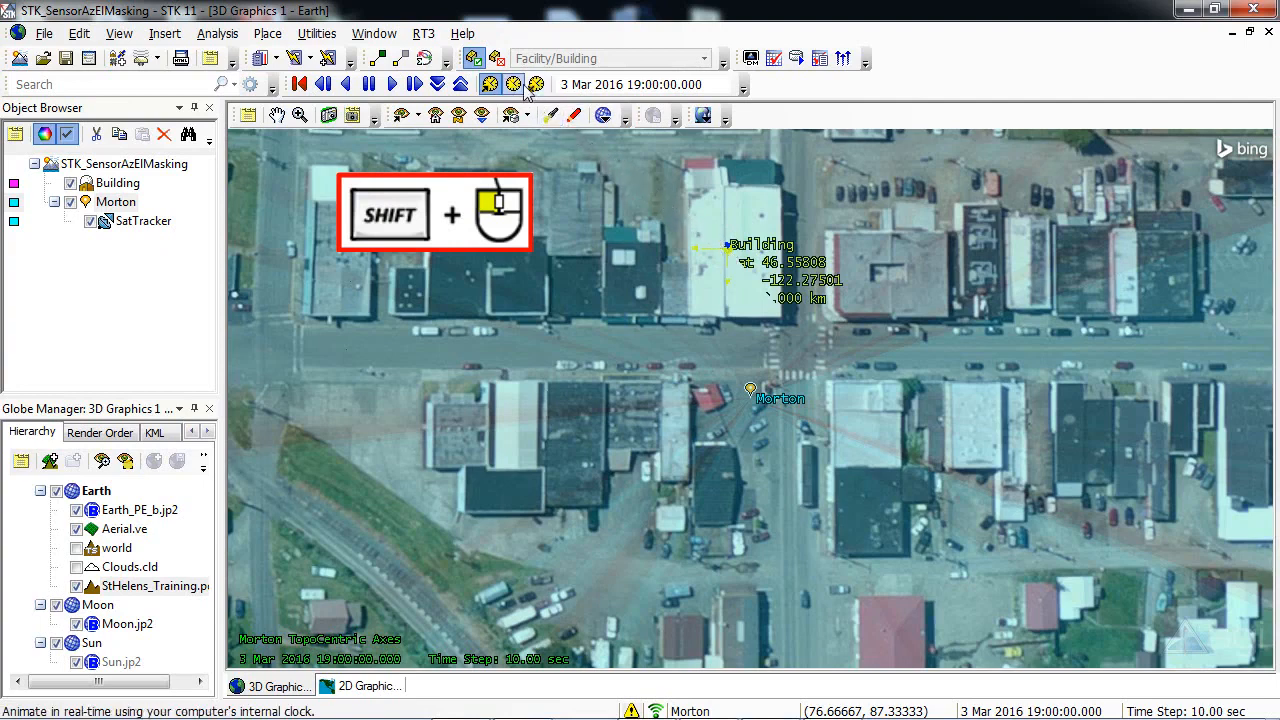
pyautogui.click(476, 62)
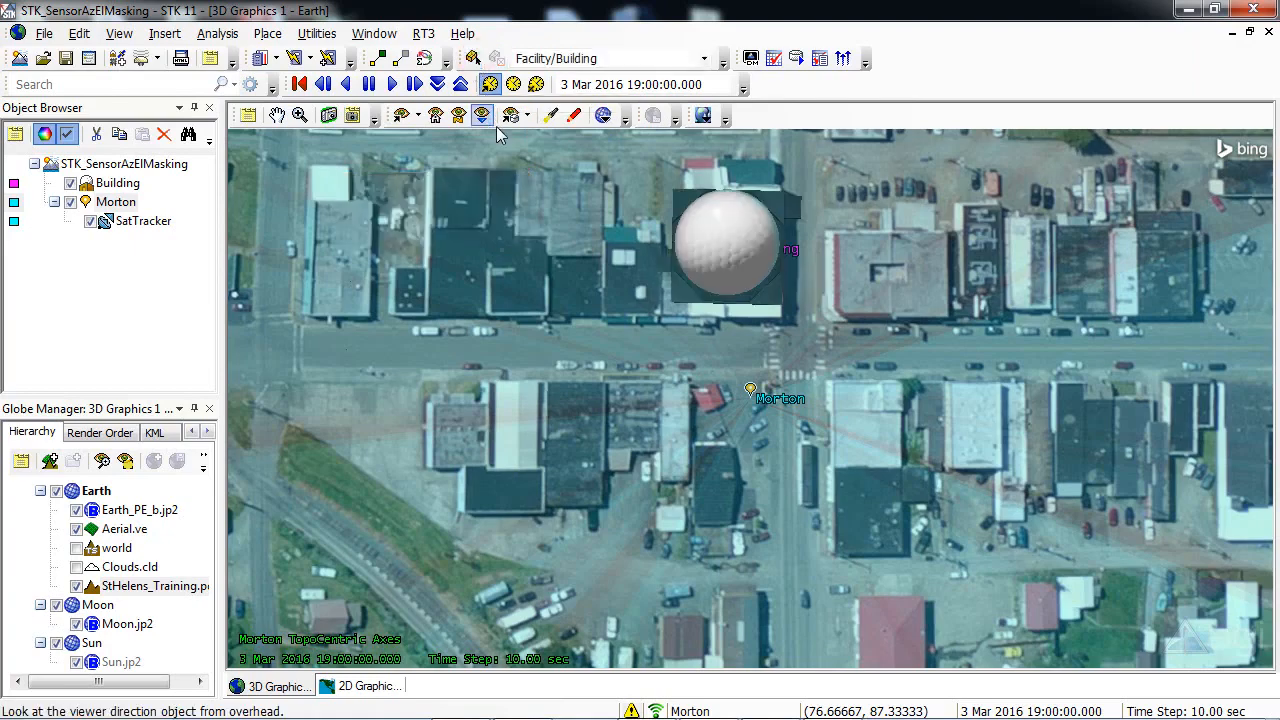
# - Examine the Building facility model and its position relative to Morton from low oblique angles in the 3D view
pyautogui.moveTo(620, 312); pyautogui.dragTo(926, 196)
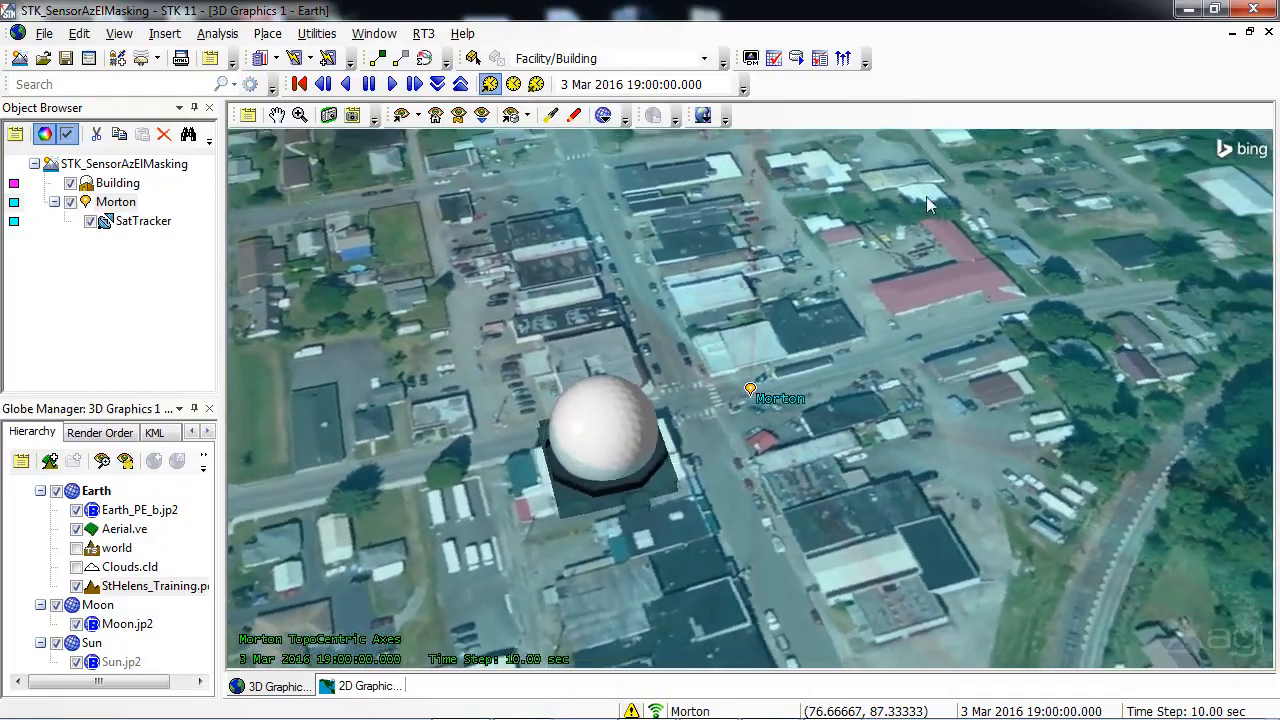
pyautogui.moveTo(716, 394); pyautogui.dragTo(794, 306)
pyautogui.moveTo(771, 274); pyautogui.dragTo(769, 355, button='right')
pyautogui.moveTo(769, 355)
pyautogui.mouseDown()
pyautogui.moveTo(674, 343)
pyautogui.moveTo(623, 365)
pyautogui.moveTo(883, 369)
pyautogui.moveTo(682, 367)
pyautogui.mouseUp()
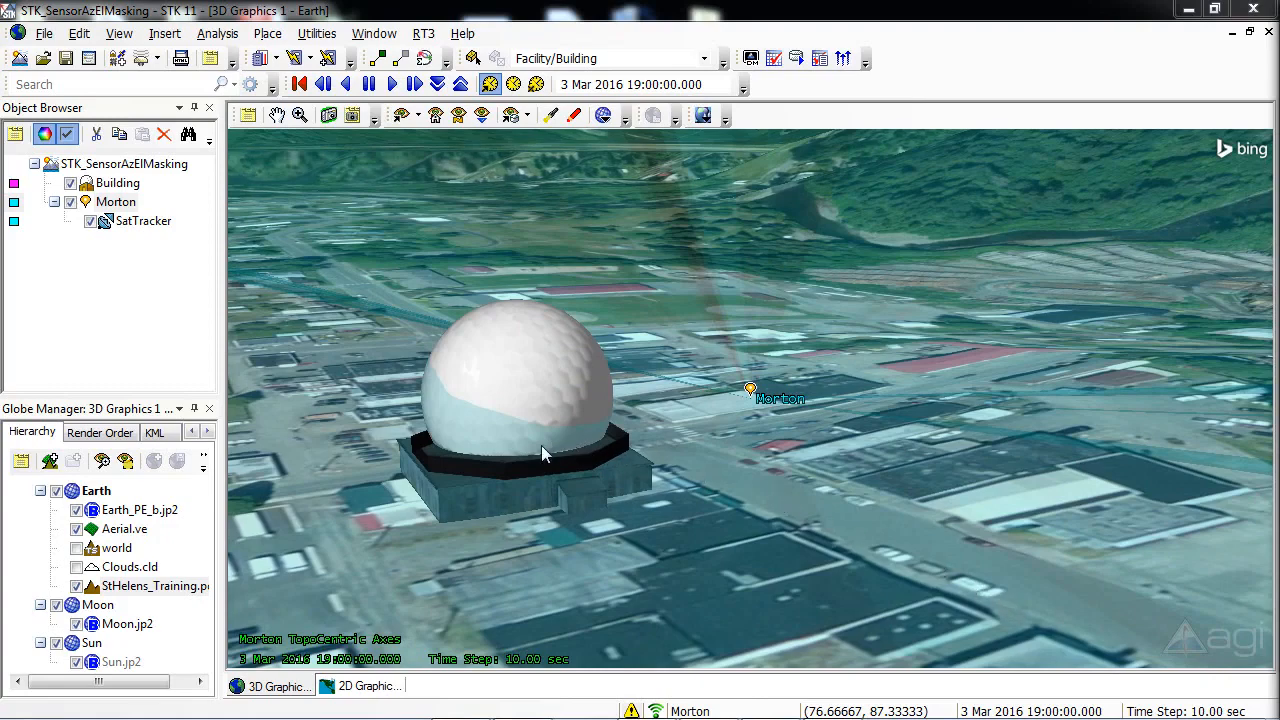
pyautogui.moveTo(541, 445); pyautogui.dragTo(636, 460)
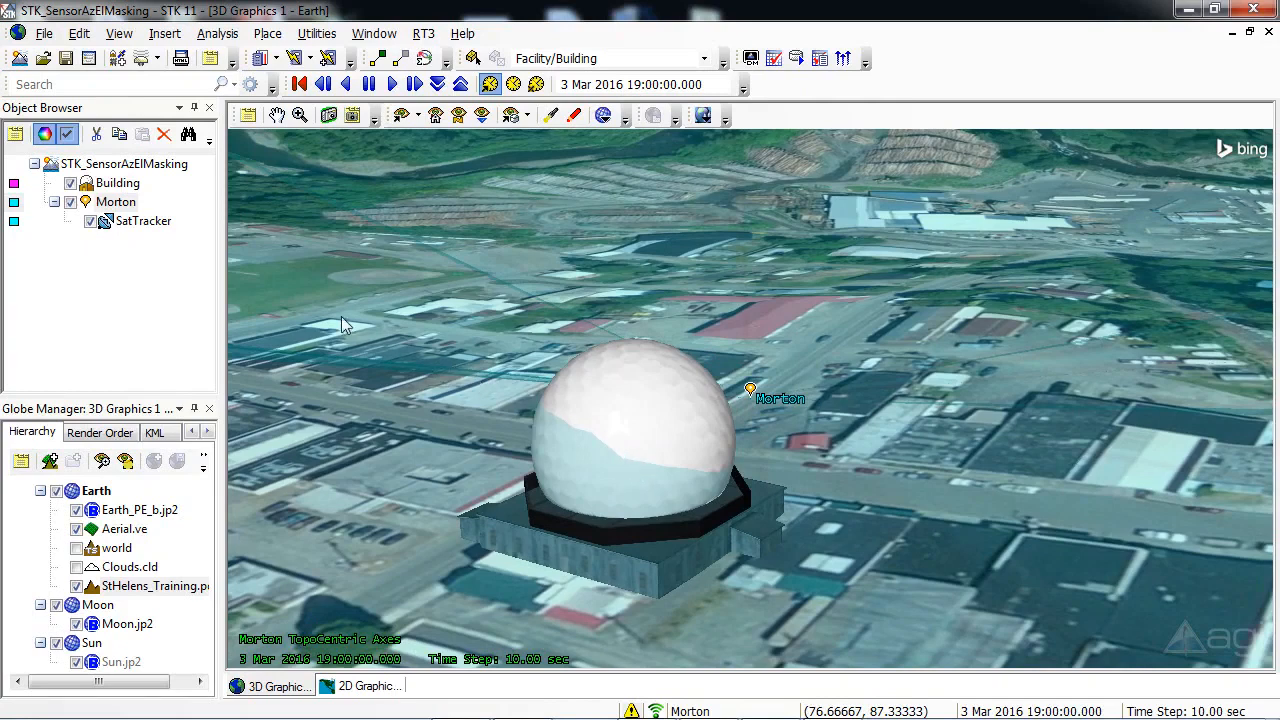
# - Set up an AzEl mask for SatTracker with Building as the obscuring object and MyBodyMask.bmsk as the output file
pyautogui.rightClick(147, 230)
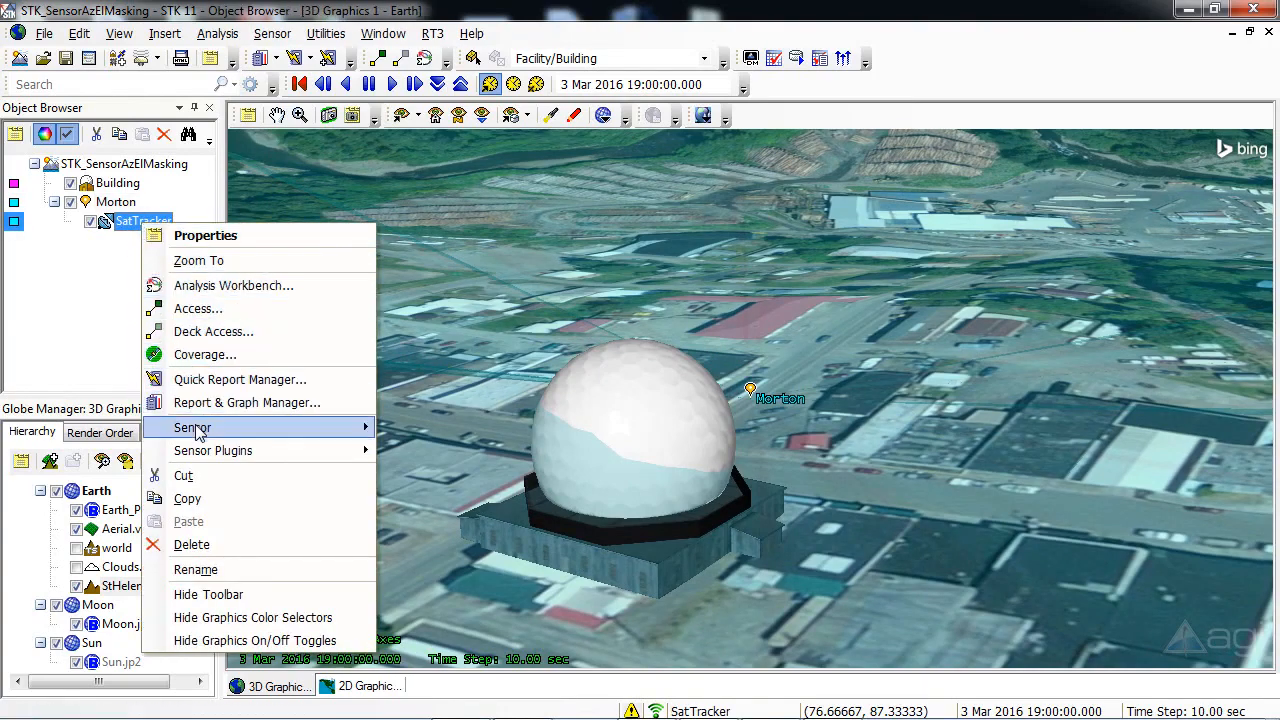
pyautogui.moveTo(194, 428)
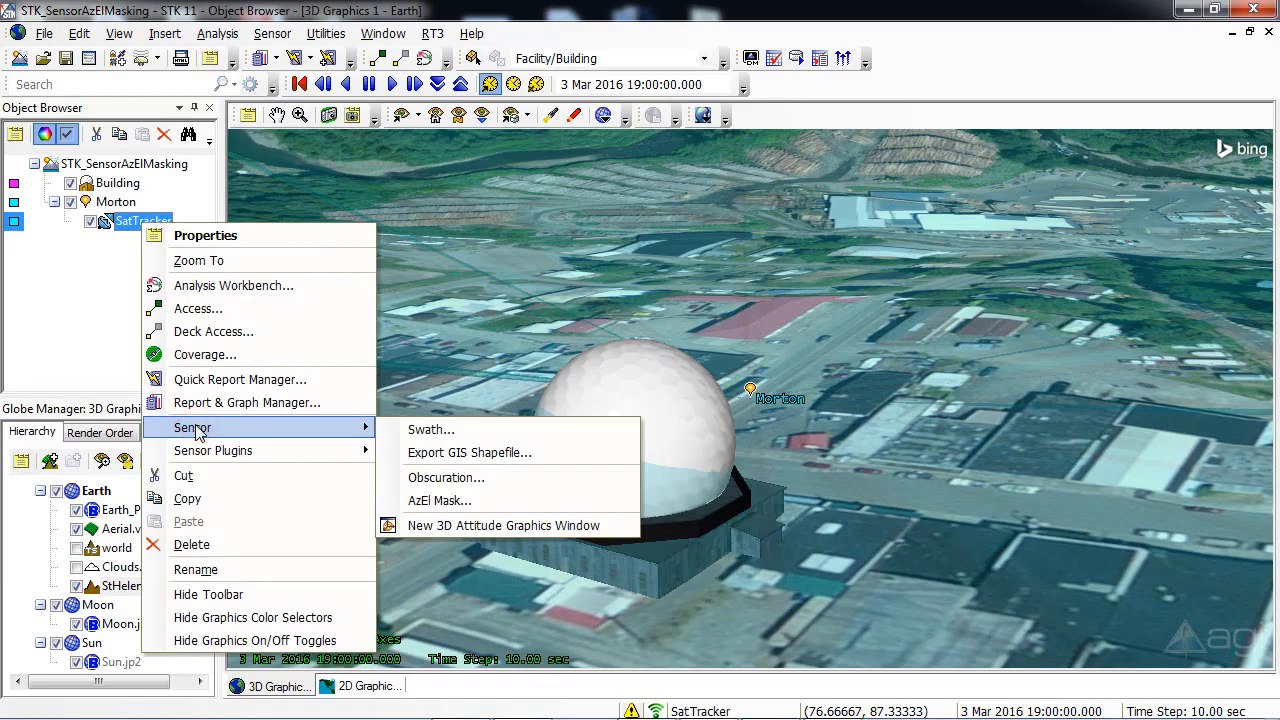
pyautogui.click(440, 501)
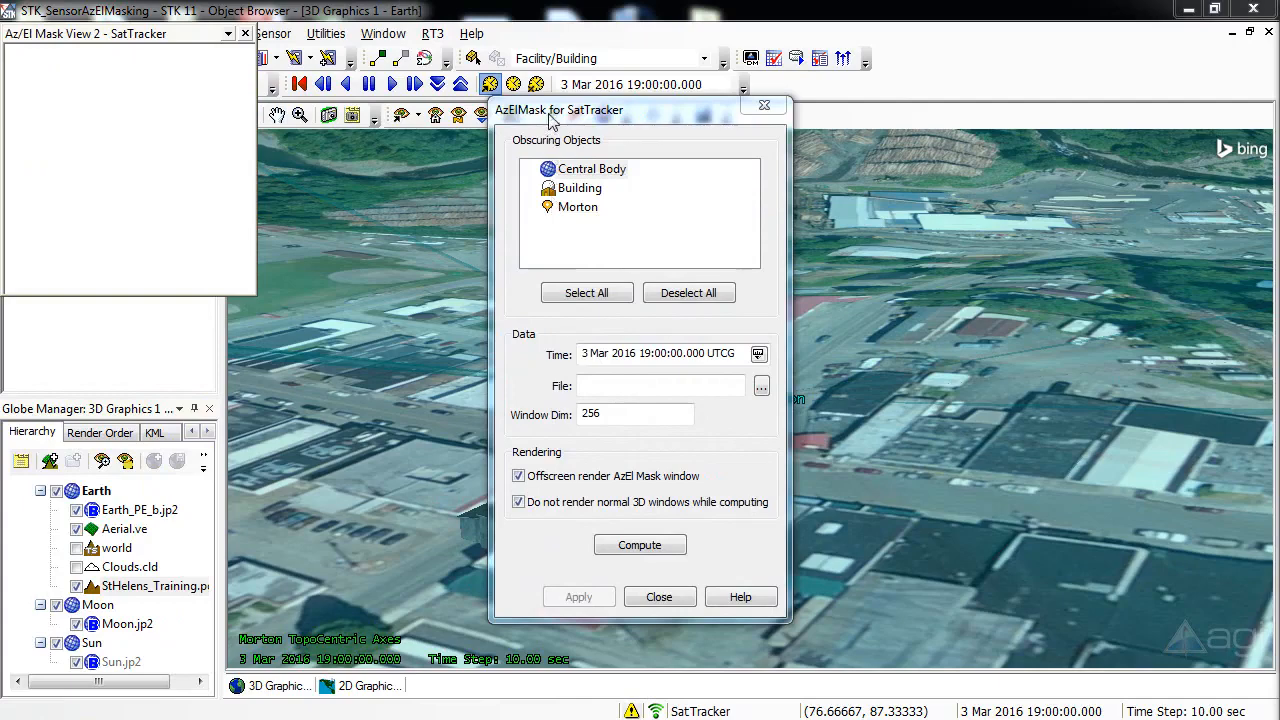
pyautogui.click(574, 192)
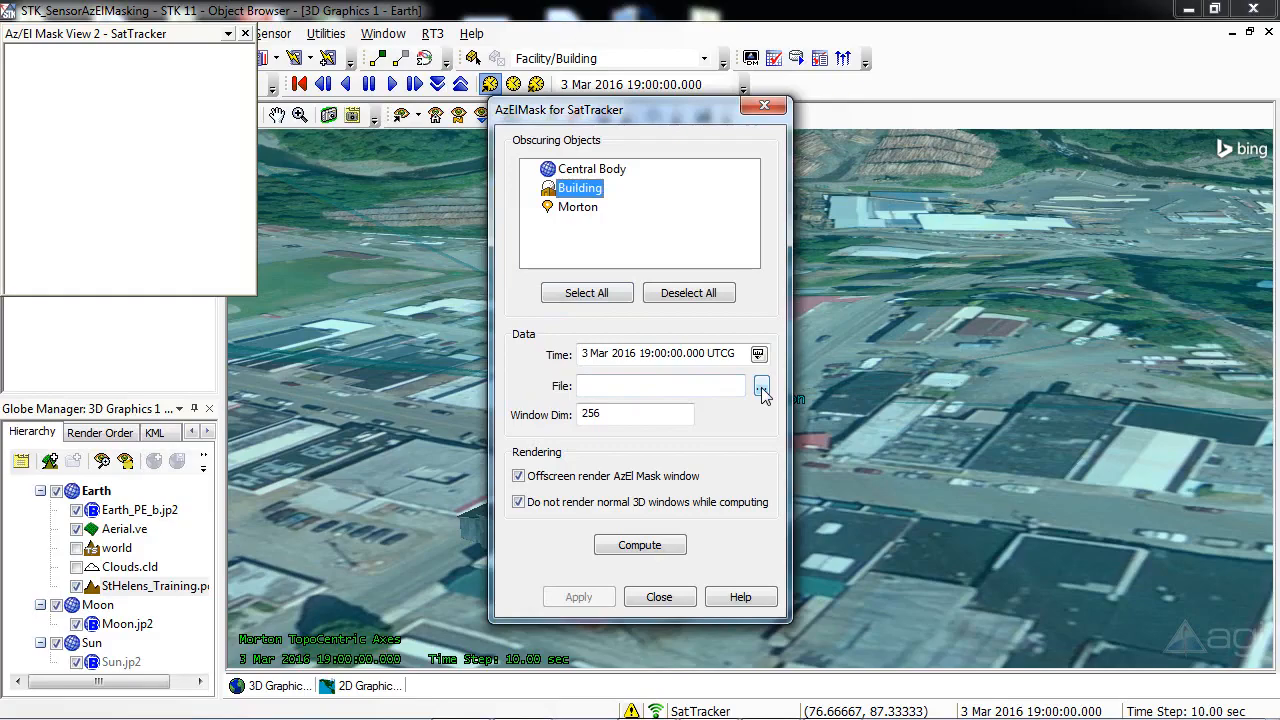
pyautogui.click(761, 389)
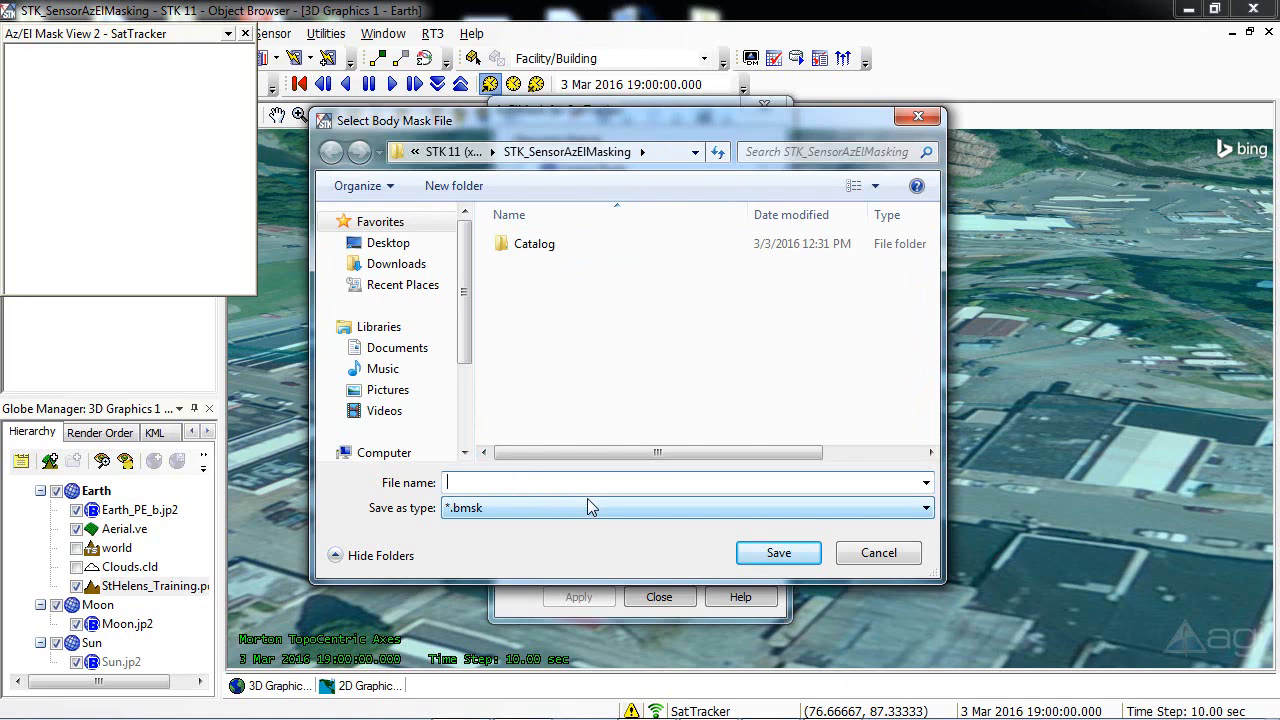
pyautogui.write('MyBodyMask')
pyautogui.click(770, 553)
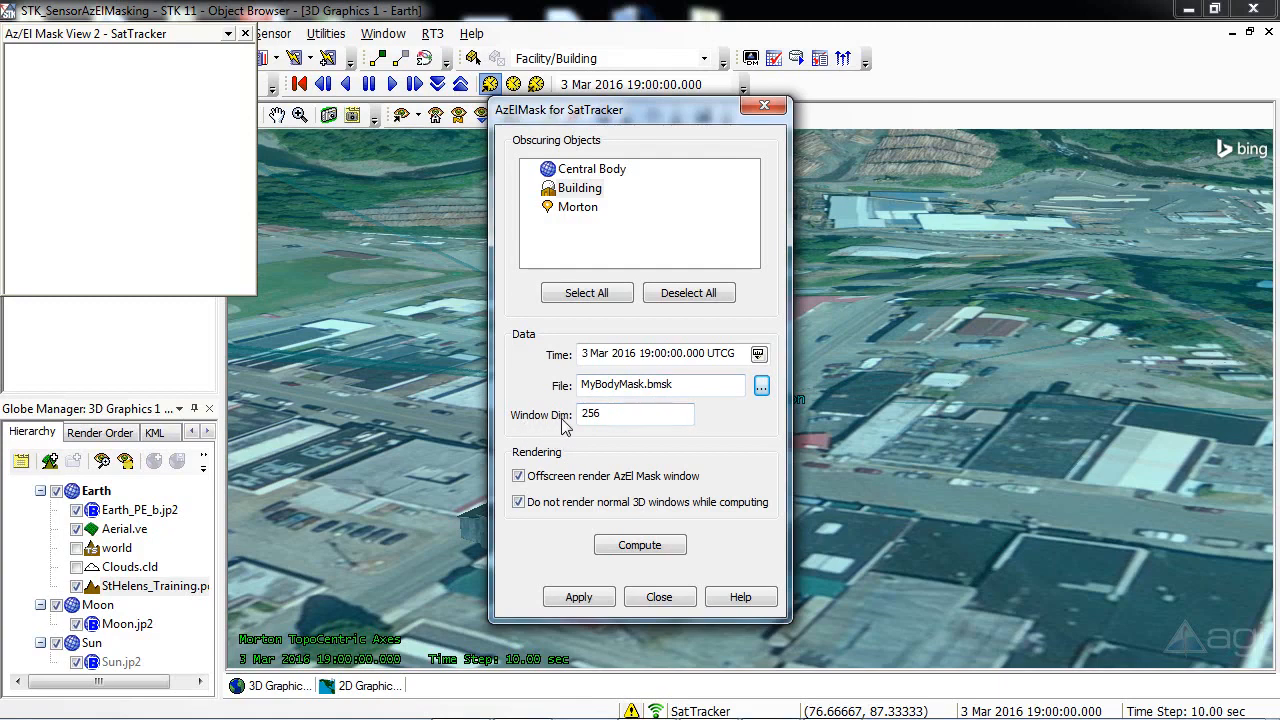
# - Set the mask window dimension to 500, compute SatTracker's body mask, and close the mask tool and its view window
pyautogui.doubleClick(614, 414)
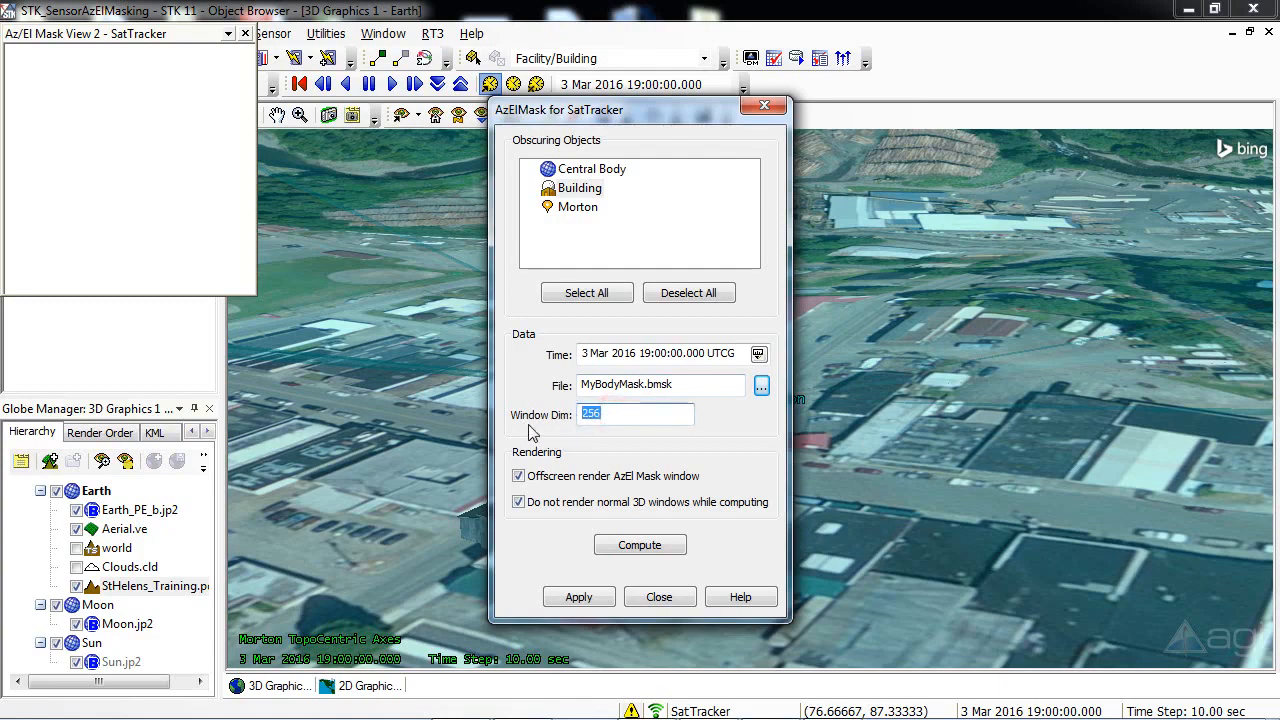
pyautogui.write('500')
pyautogui.click(578, 598)
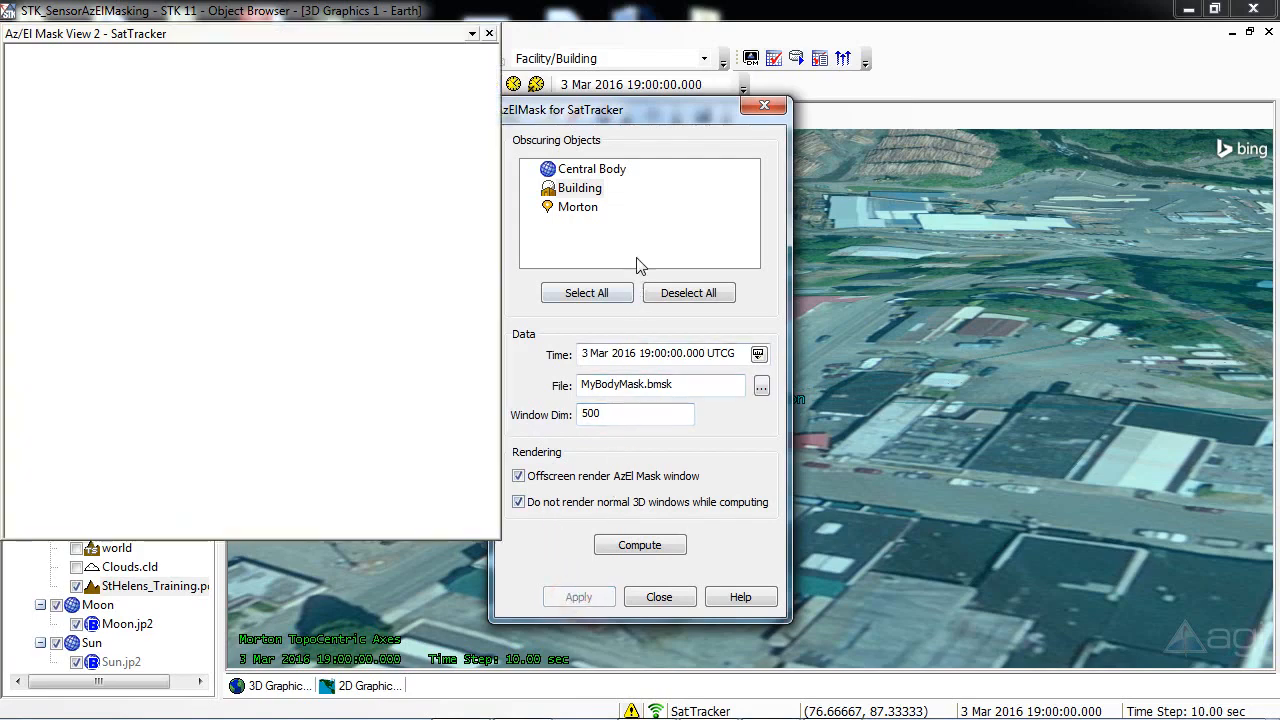
pyautogui.moveTo(617, 117); pyautogui.dragTo(799, 43)
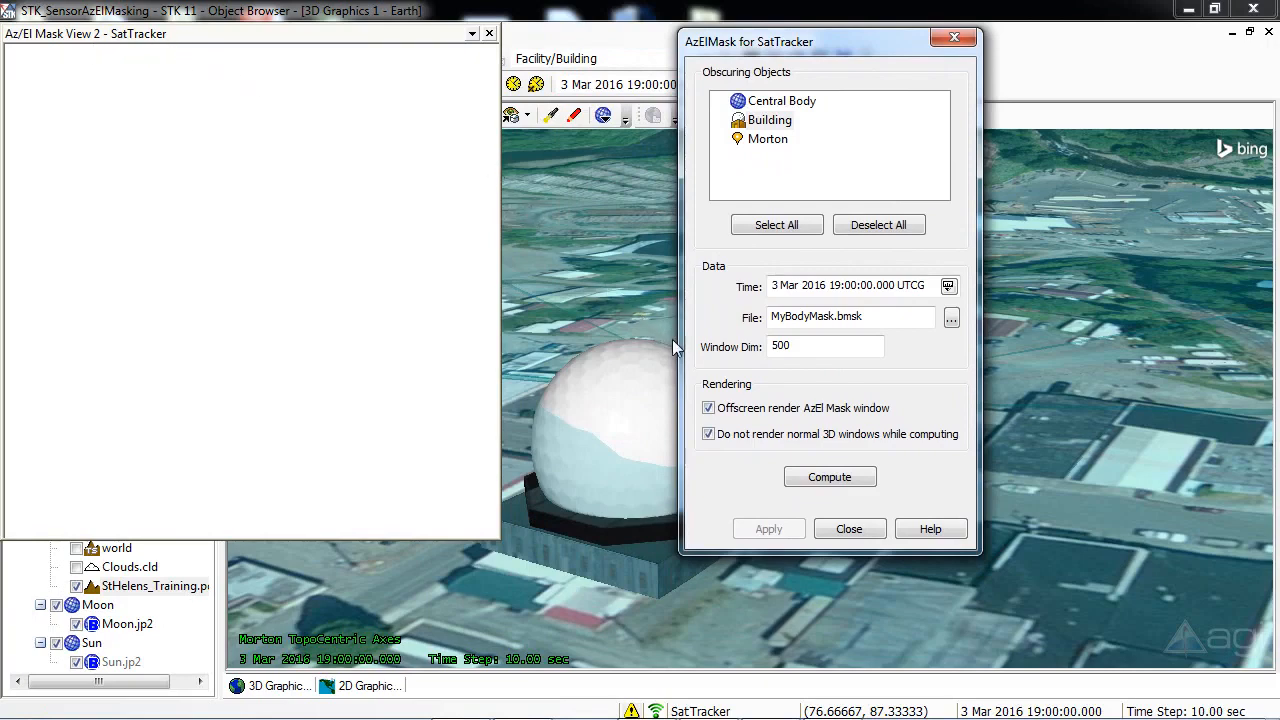
pyautogui.click(838, 479)
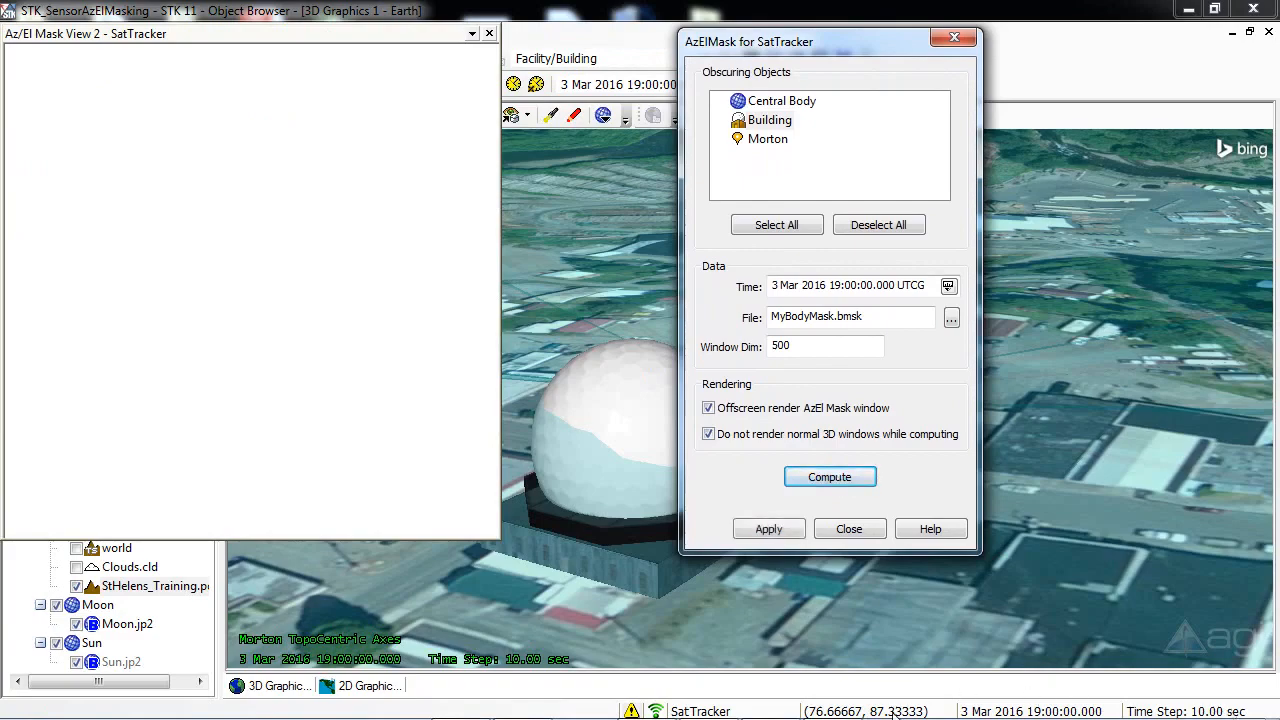
pyautogui.click(860, 528)
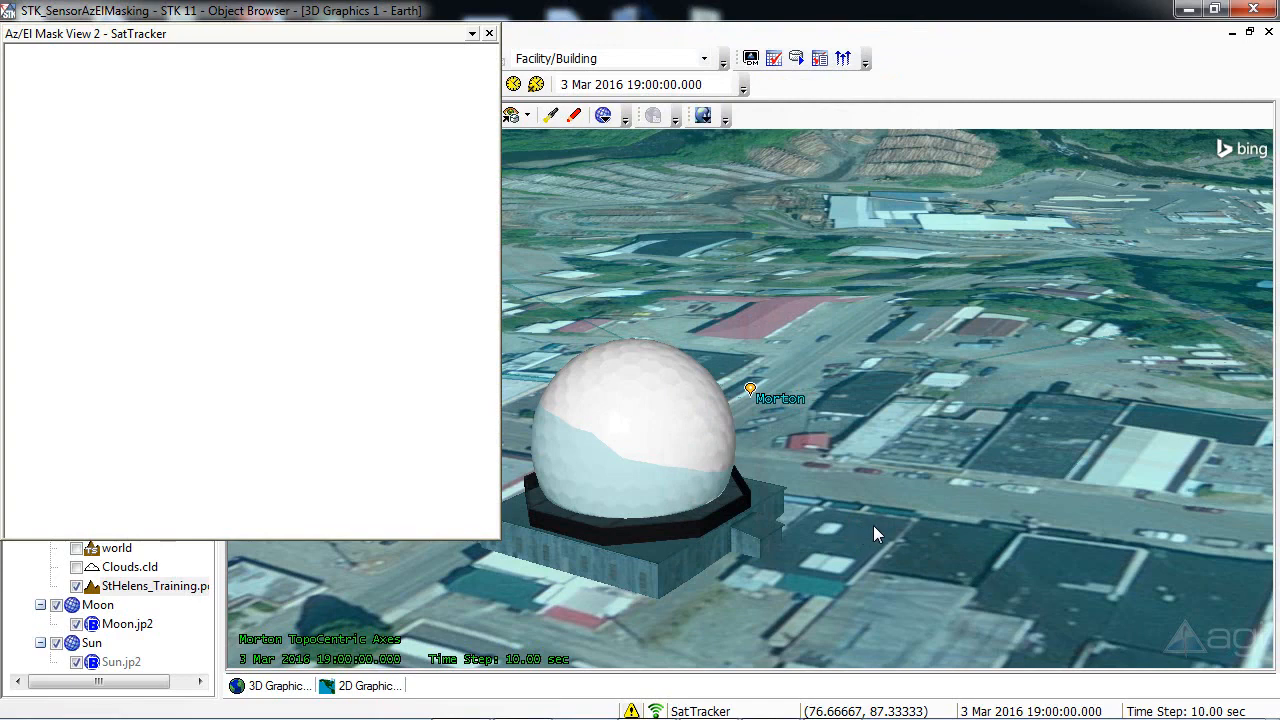
pyautogui.click(488, 35)
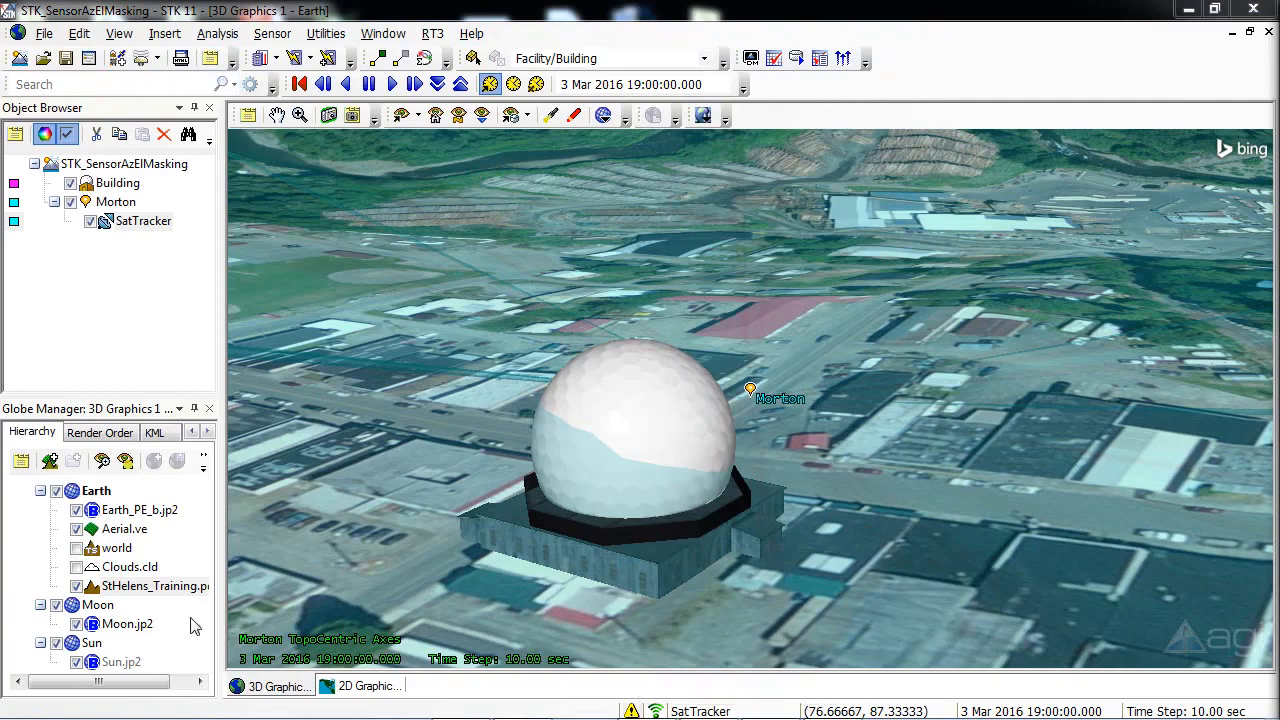
# - Assign MyBodyMask.bmsk as SatTracker's Sensor AzEl Mask file and apply it with the mask used as an access constraint
pyautogui.rightClick(138, 226)
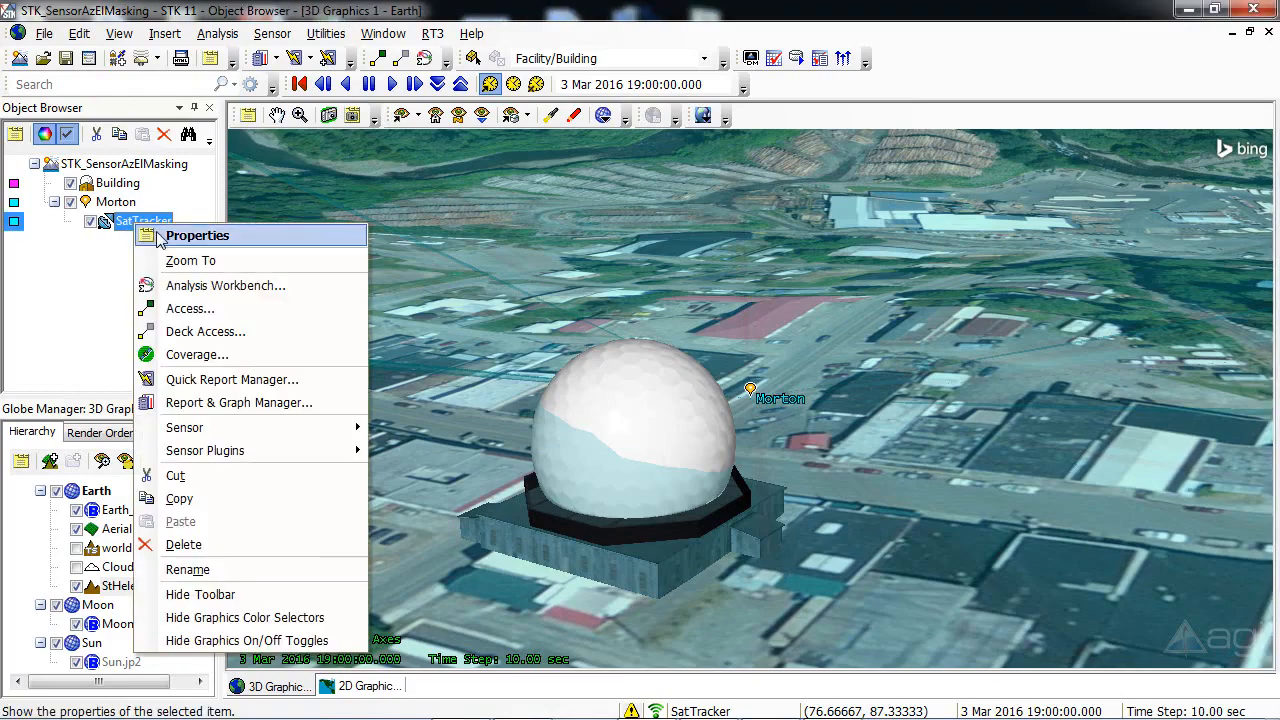
pyautogui.click(160, 237)
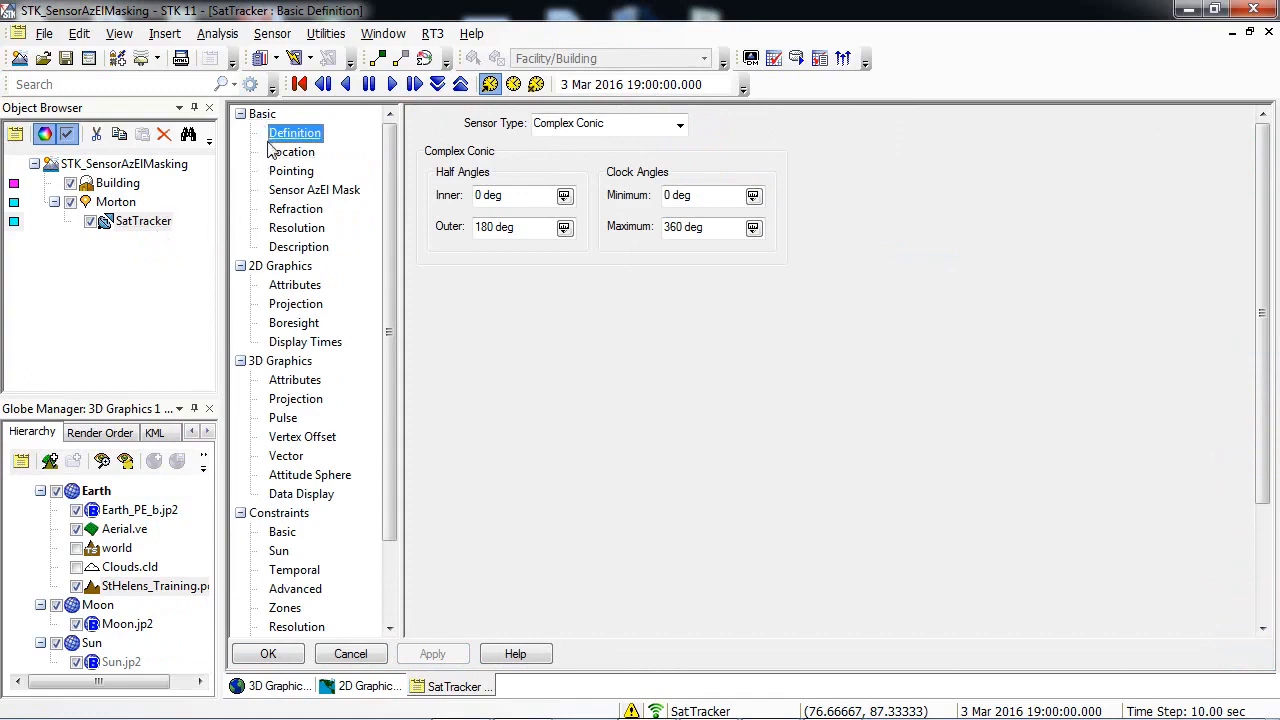
pyautogui.click(288, 195)
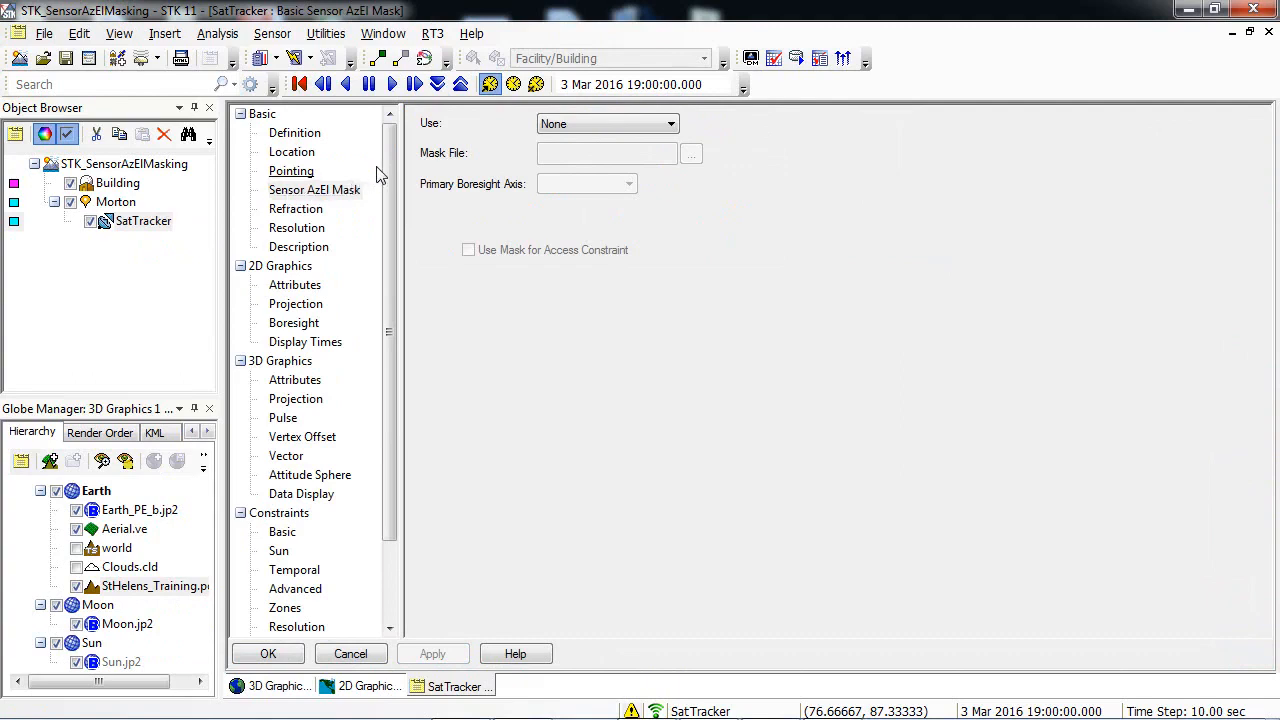
pyautogui.click(550, 124)
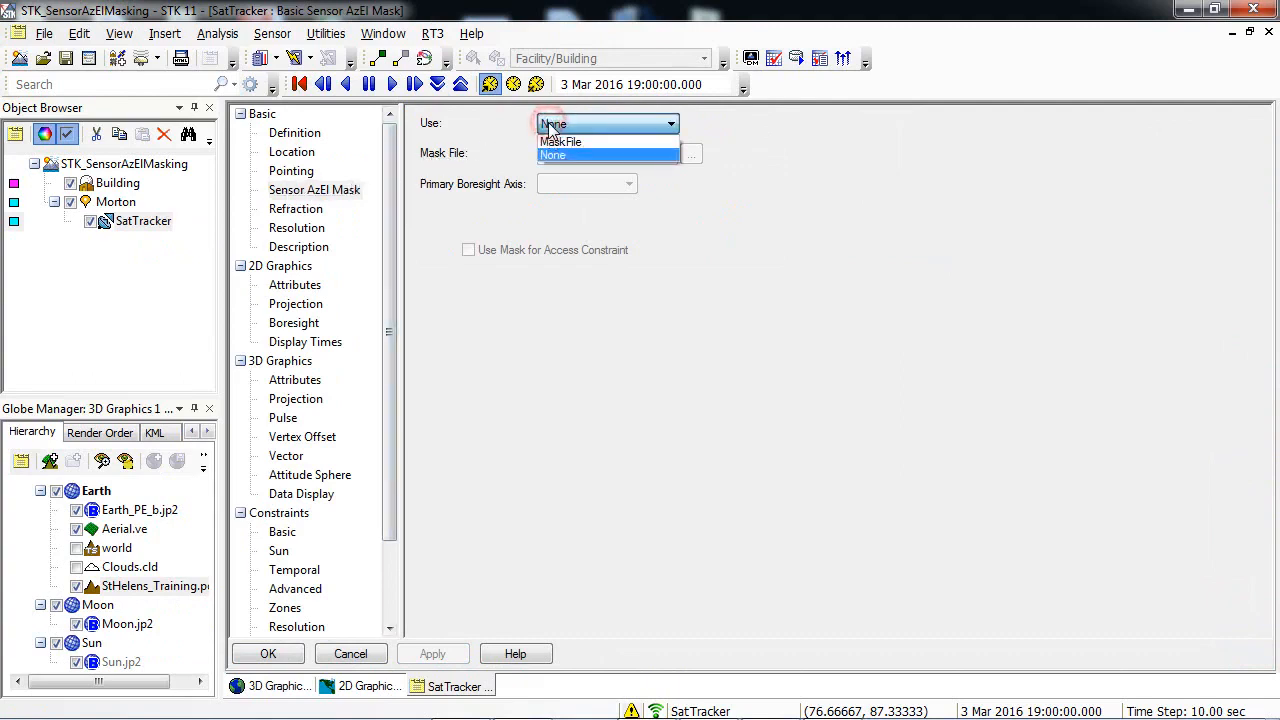
pyautogui.click(560, 143)
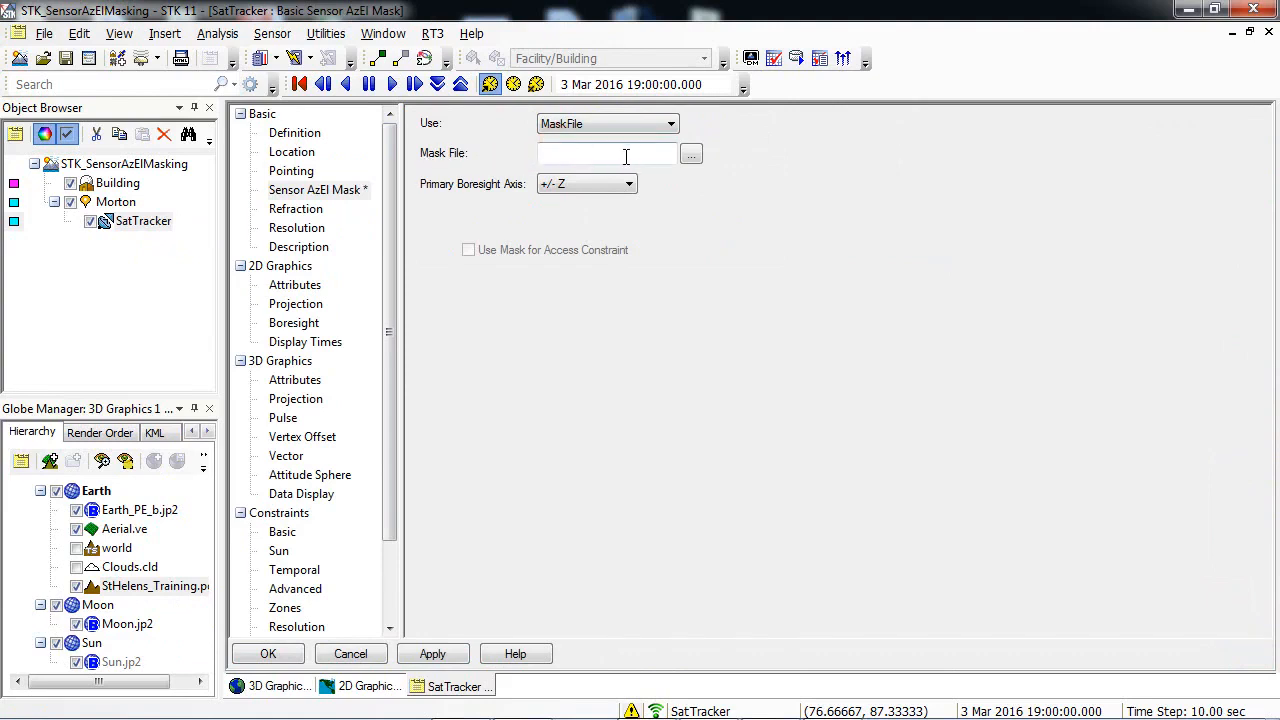
pyautogui.click(692, 157)
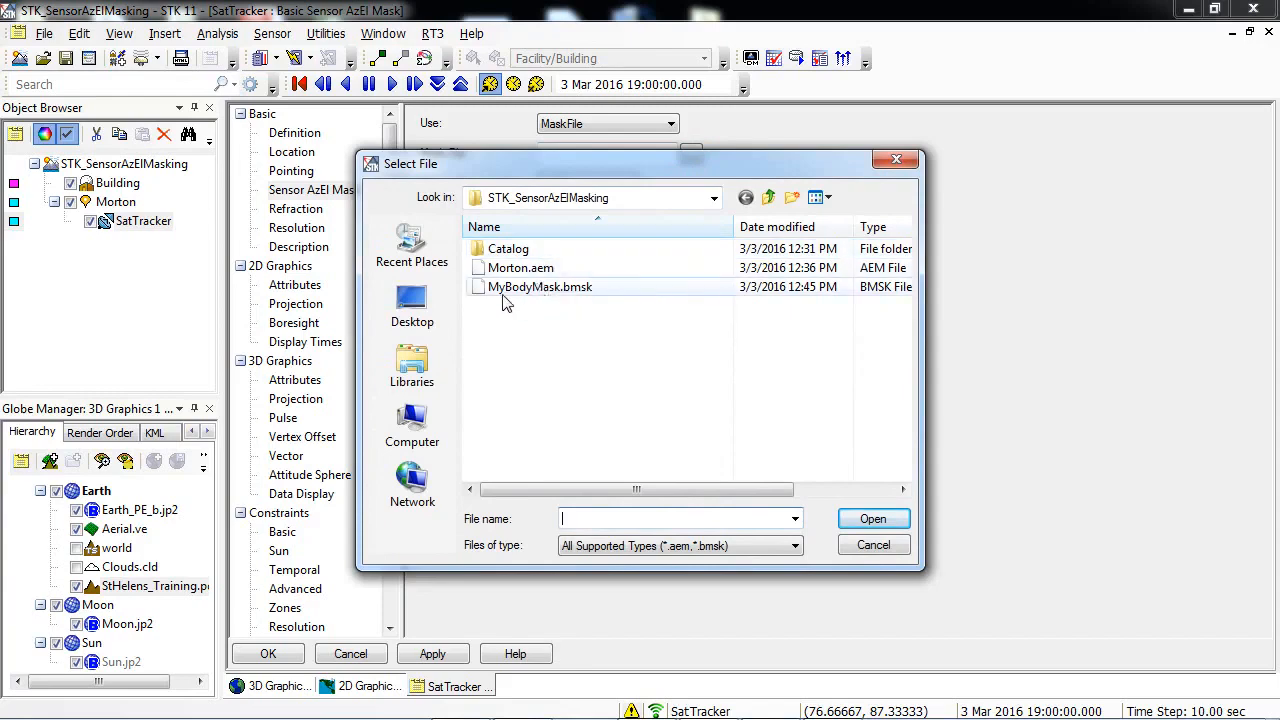
pyautogui.click(544, 292)
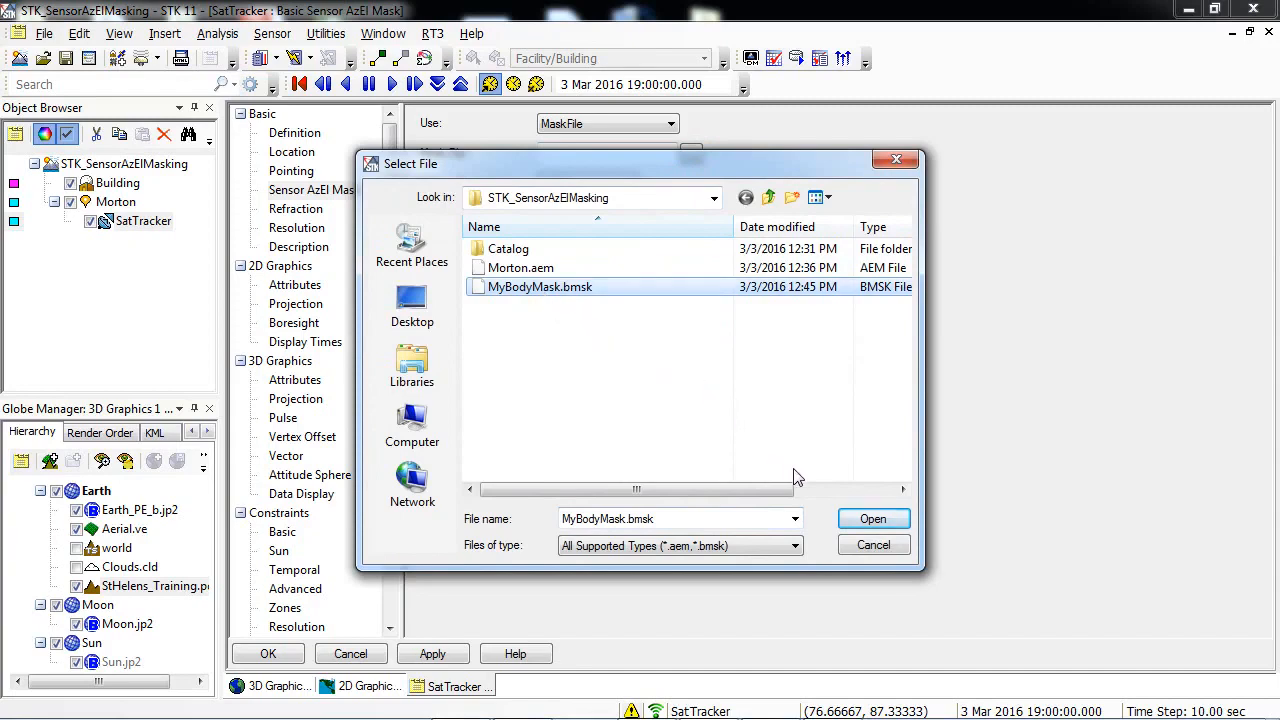
pyautogui.click(855, 518)
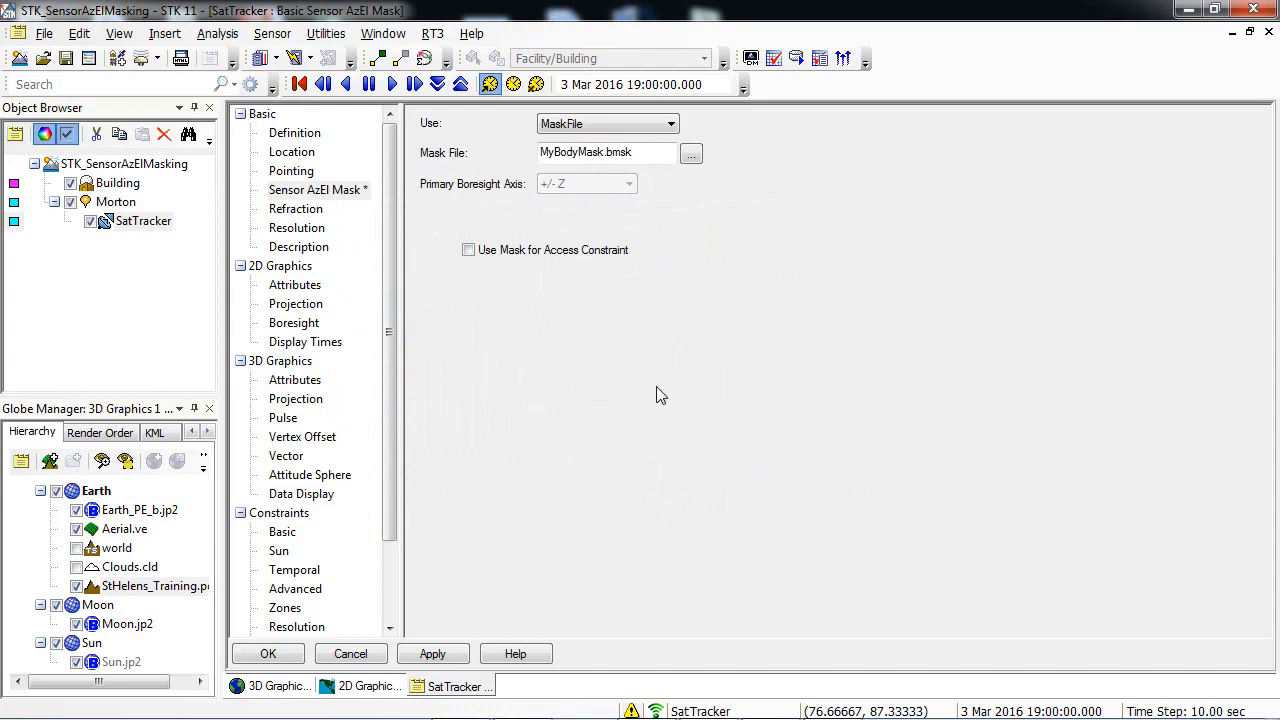
pyautogui.click(470, 251)
pyautogui.click(432, 655)
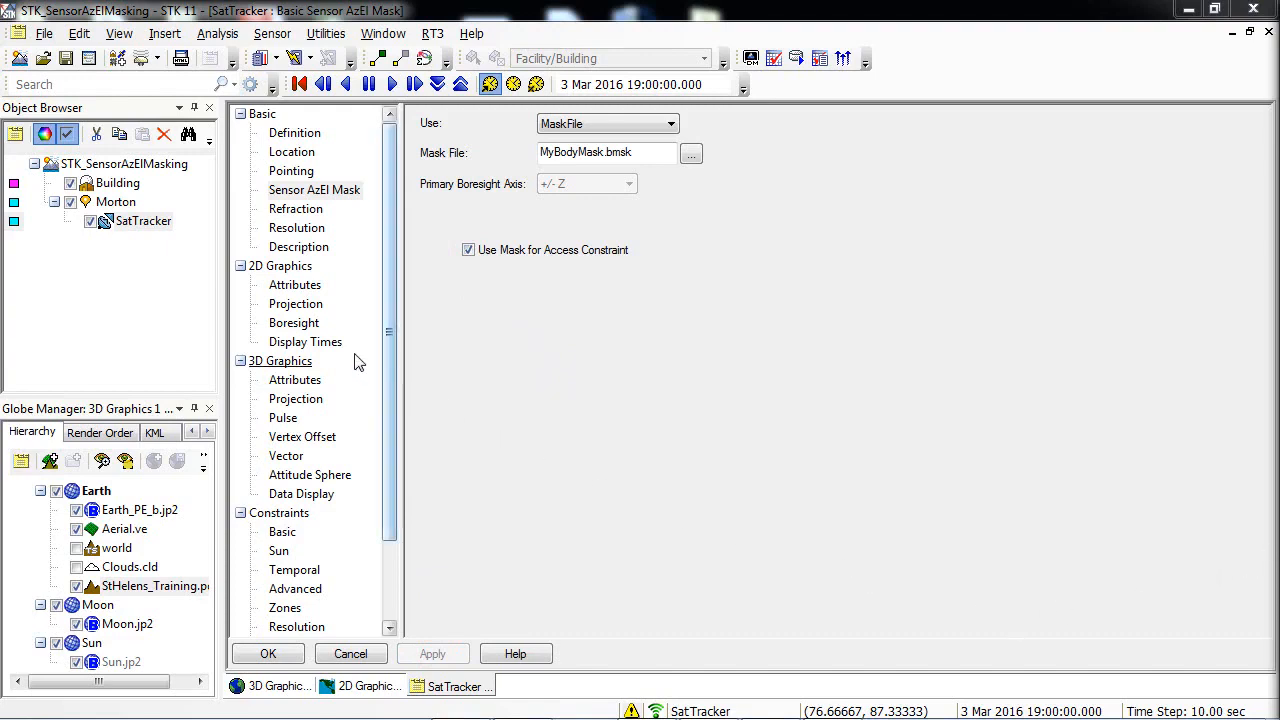
# - Add SensorAzElMask to the field-of-view constraints of SatTracker's 2D graphics projection and view the masked projection around Building
pyautogui.click(287, 311)
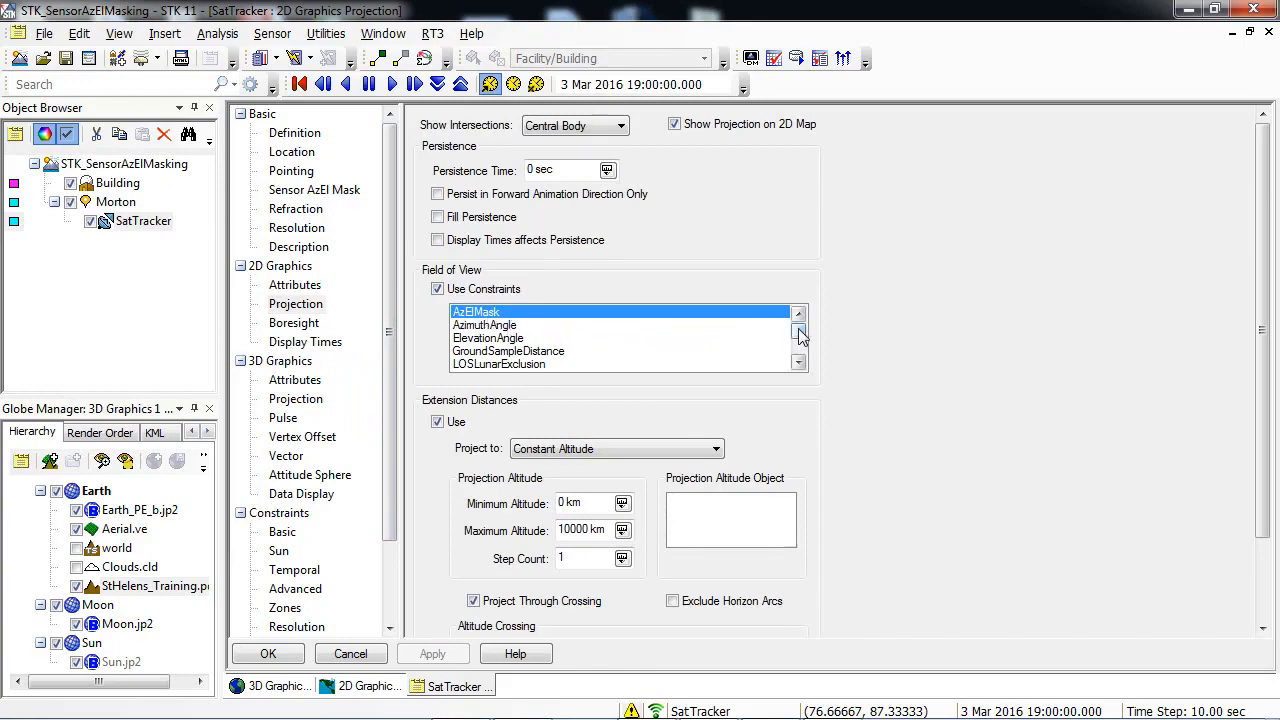
pyautogui.moveTo(800, 336); pyautogui.dragTo(800, 357)
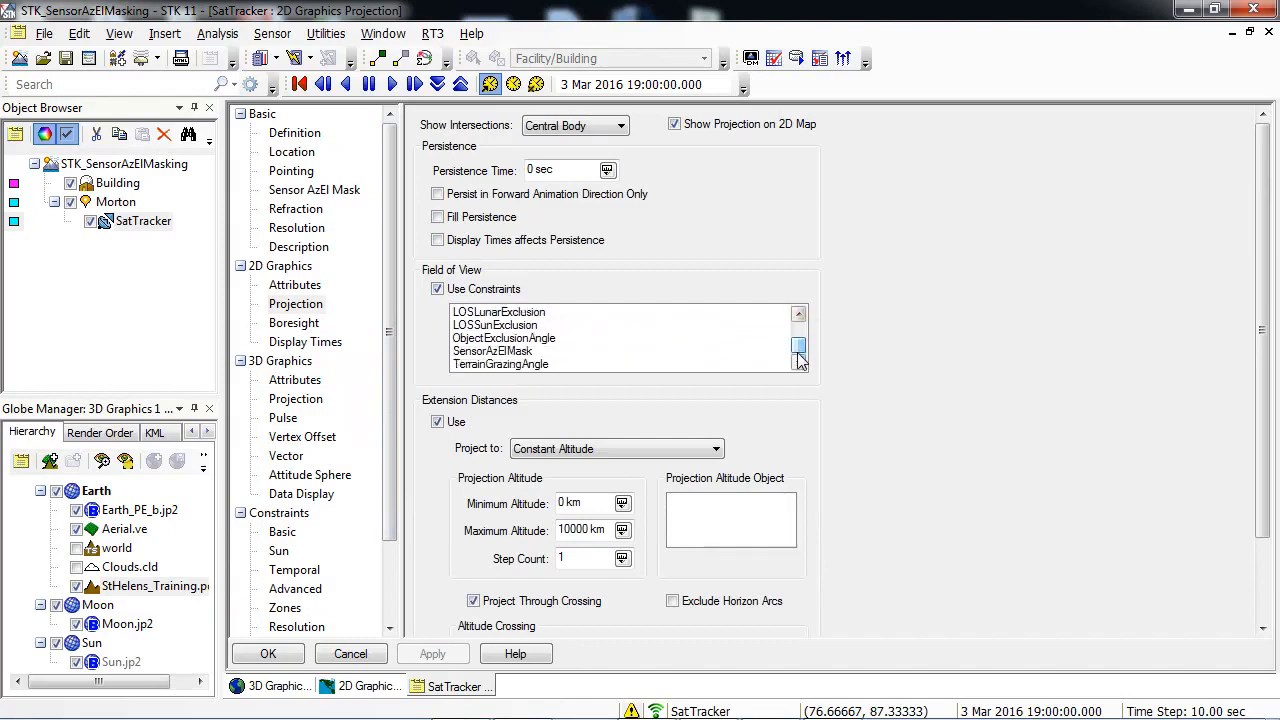
pyautogui.click(475, 352)
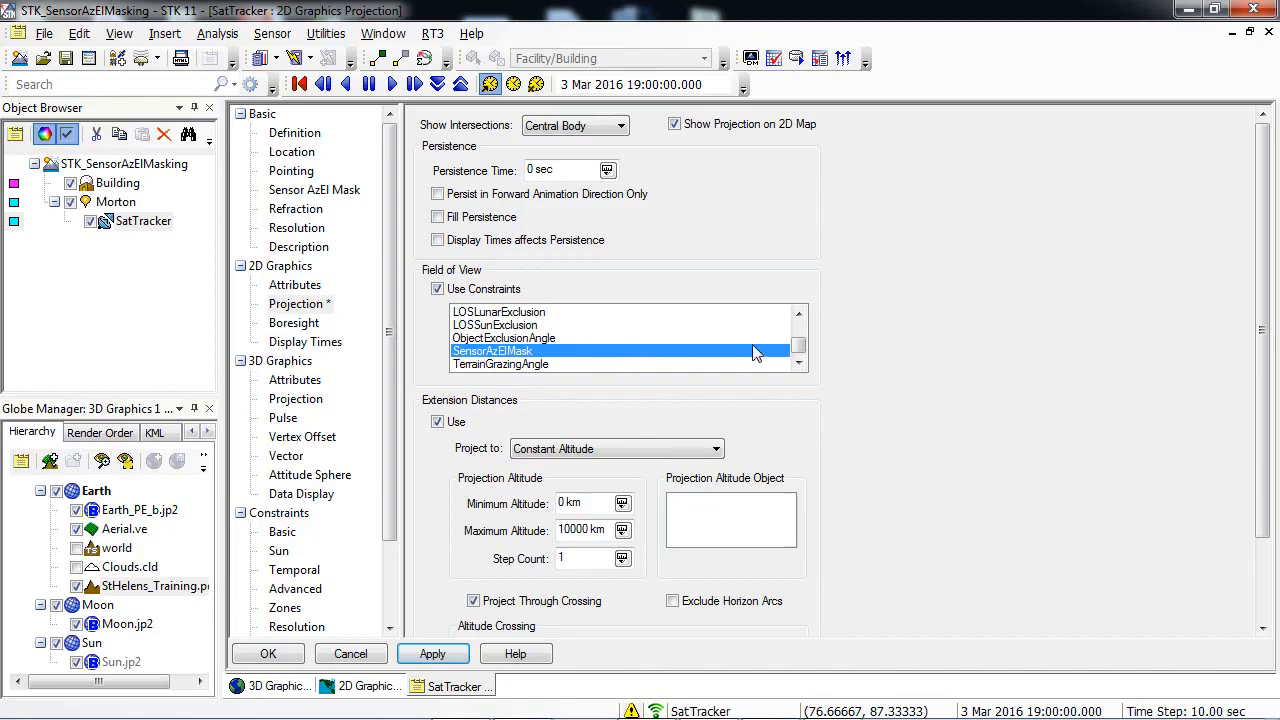
pyautogui.moveTo(801, 349)
pyautogui.mouseDown()
pyautogui.moveTo(805, 331)
pyautogui.moveTo(801, 363)
pyautogui.mouseUp()
pyautogui.click(266, 656)
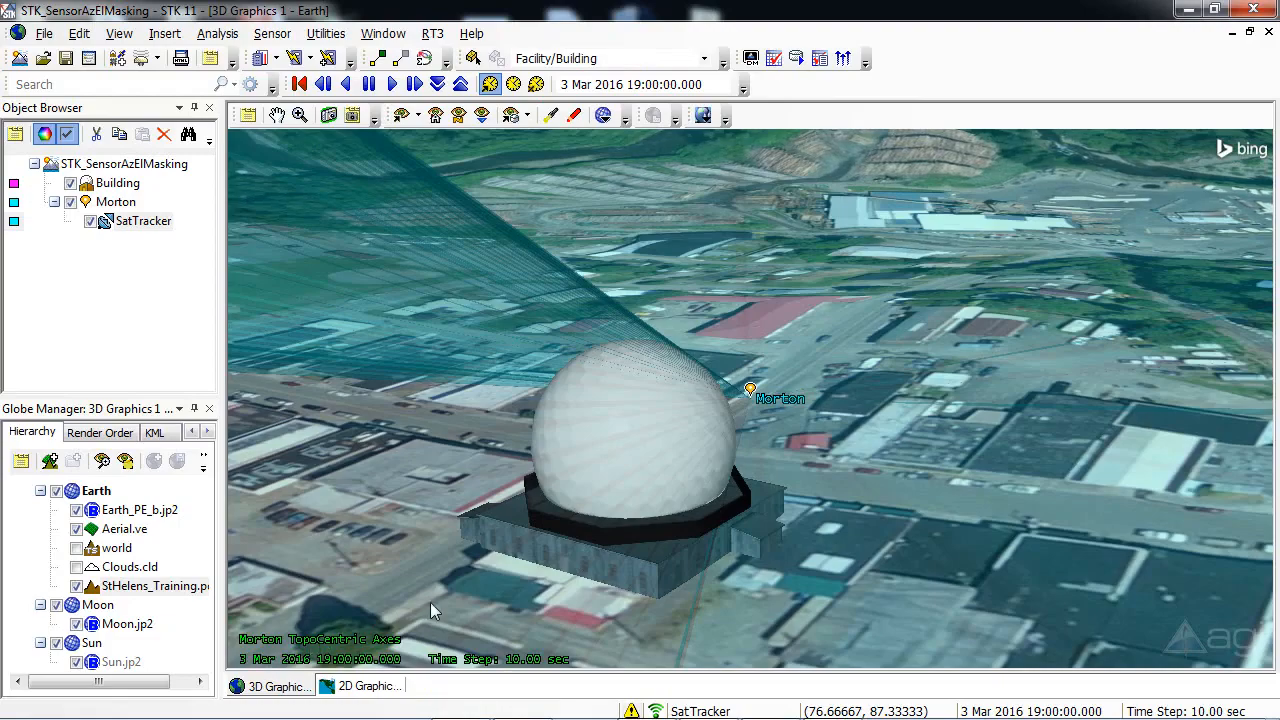
pyautogui.moveTo(445, 592); pyautogui.dragTo(530, 593)
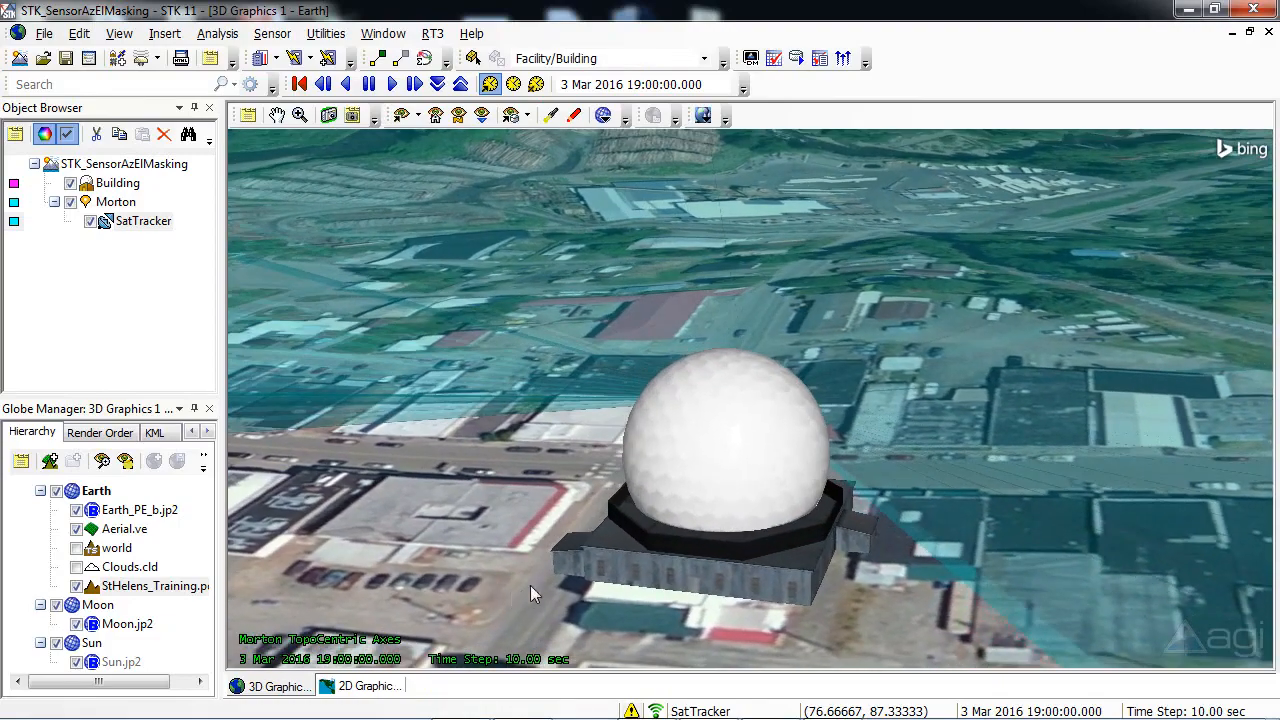
# - Examine SatTracker's masked field-of-view projection around Building and Morton, from close range out to the regional horizon
pyautogui.moveTo(643, 590)
pyautogui.mouseDown()
pyautogui.moveTo(504, 576)
pyautogui.moveTo(604, 585)
pyautogui.mouseUp()
pyautogui.scroll(-6, 605, 584)
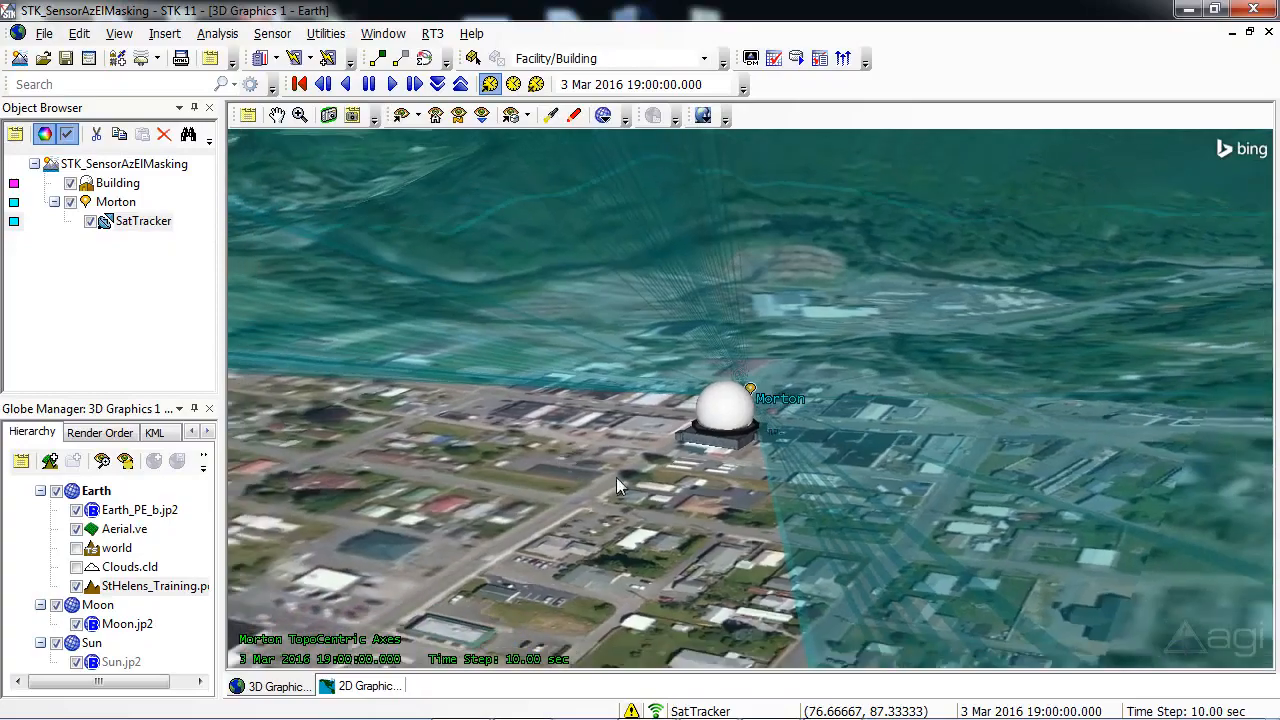
pyautogui.moveTo(665, 490); pyautogui.dragTo(670, 452)
pyautogui.moveTo(670, 452); pyautogui.dragTo(622, 299, button='right')
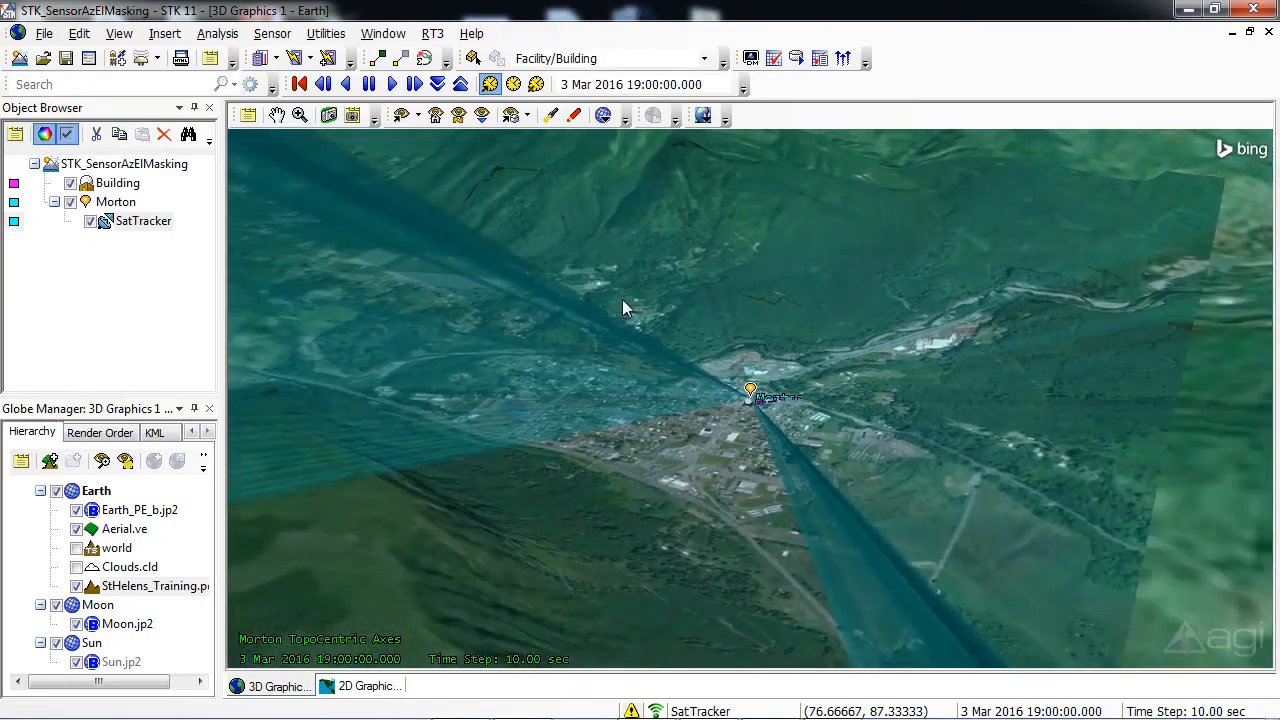
pyautogui.moveTo(790, 415); pyautogui.dragTo(761, 292, button='right')
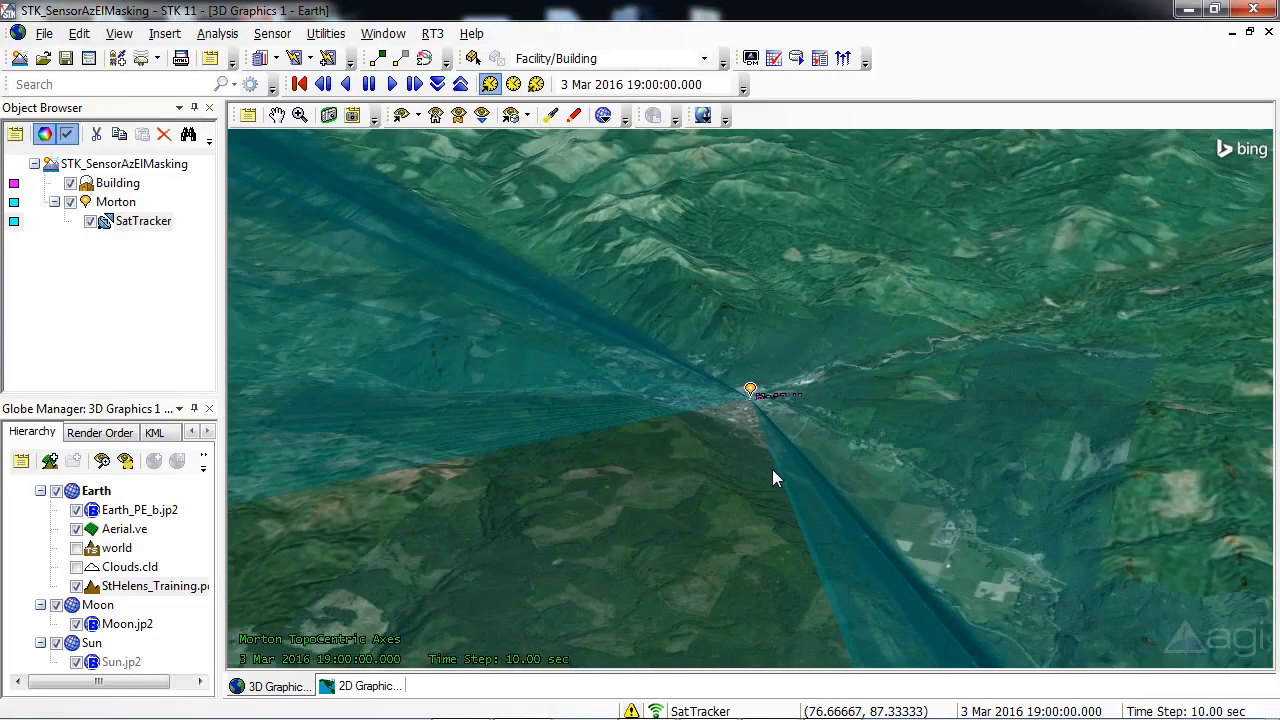
pyautogui.moveTo(772, 469); pyautogui.dragTo(762, 405)
pyautogui.moveTo(757, 385); pyautogui.dragTo(720, 260, button='right')
pyautogui.moveTo(791, 478); pyautogui.dragTo(749, 326, button='right')
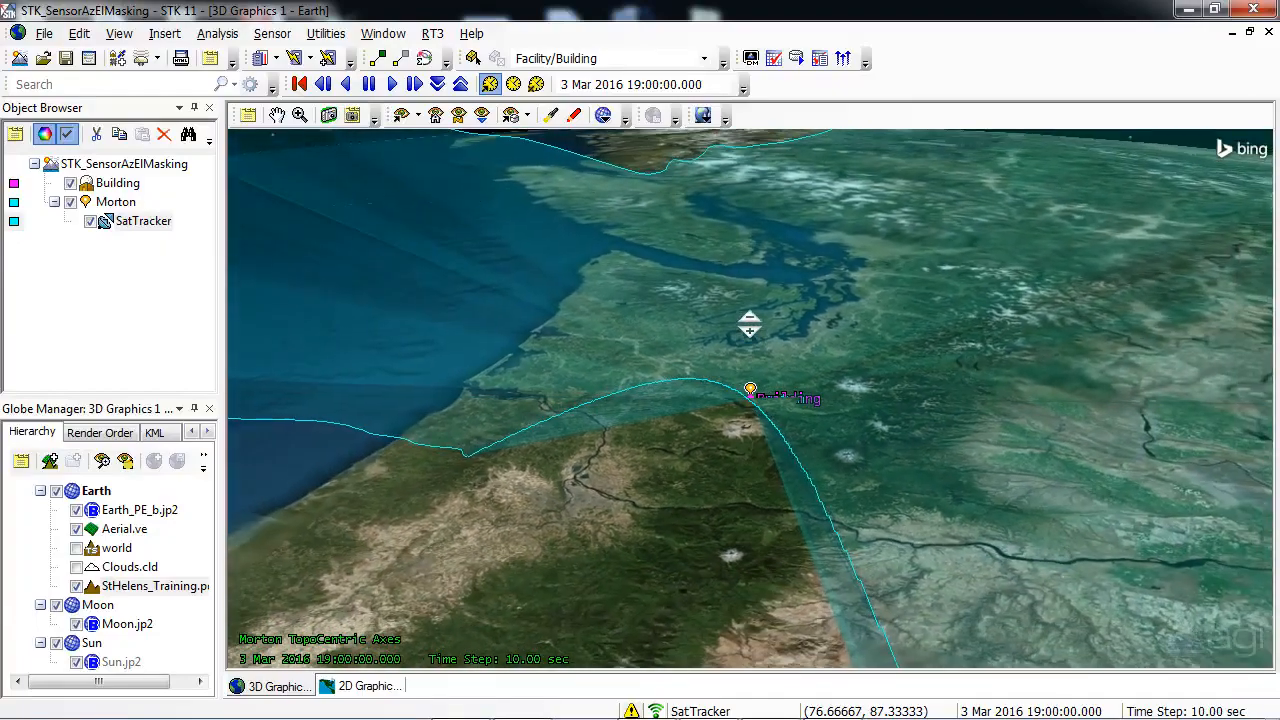
pyautogui.moveTo(740, 449); pyautogui.dragTo(766, 428, button='middle')
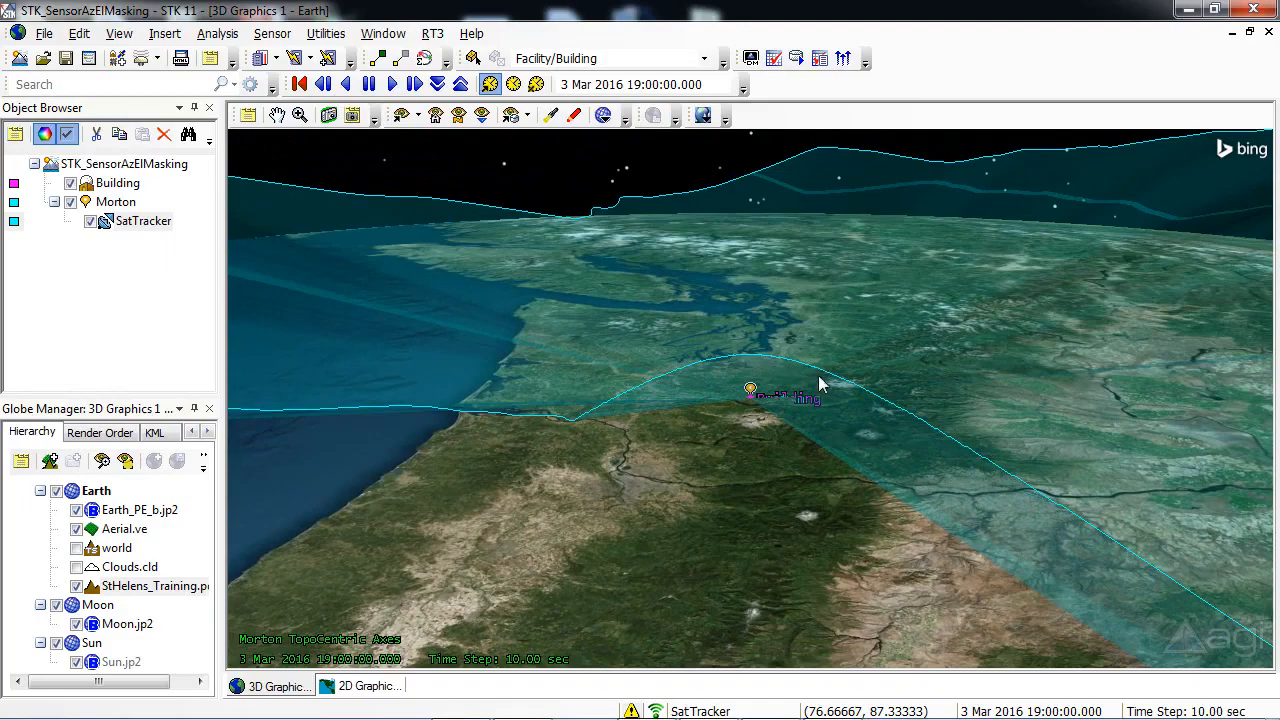
pyautogui.moveTo(838, 402)
pyautogui.mouseDown(button='middle')
pyautogui.moveTo(808, 396)
pyautogui.moveTo(843, 371)
pyautogui.moveTo(837, 380)
pyautogui.mouseUp(button='middle')
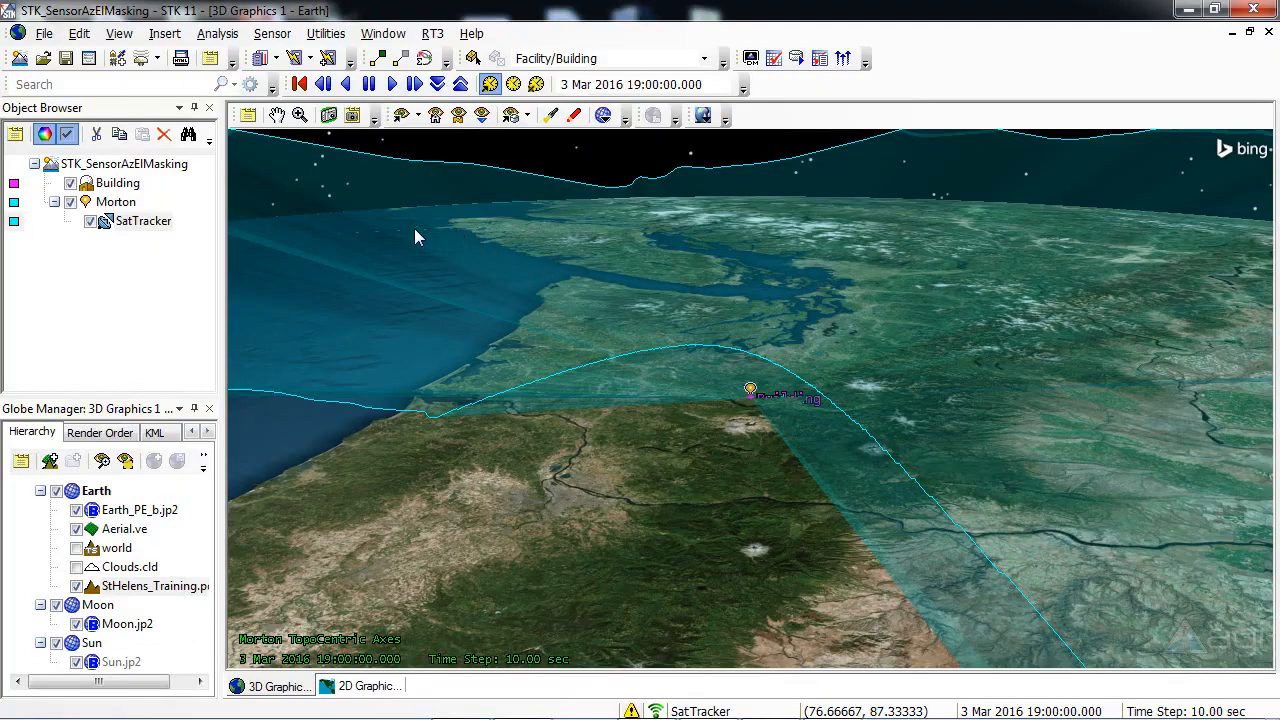
# - Save the STK_SensorAzElMasking scenario
pyautogui.click(65, 59)
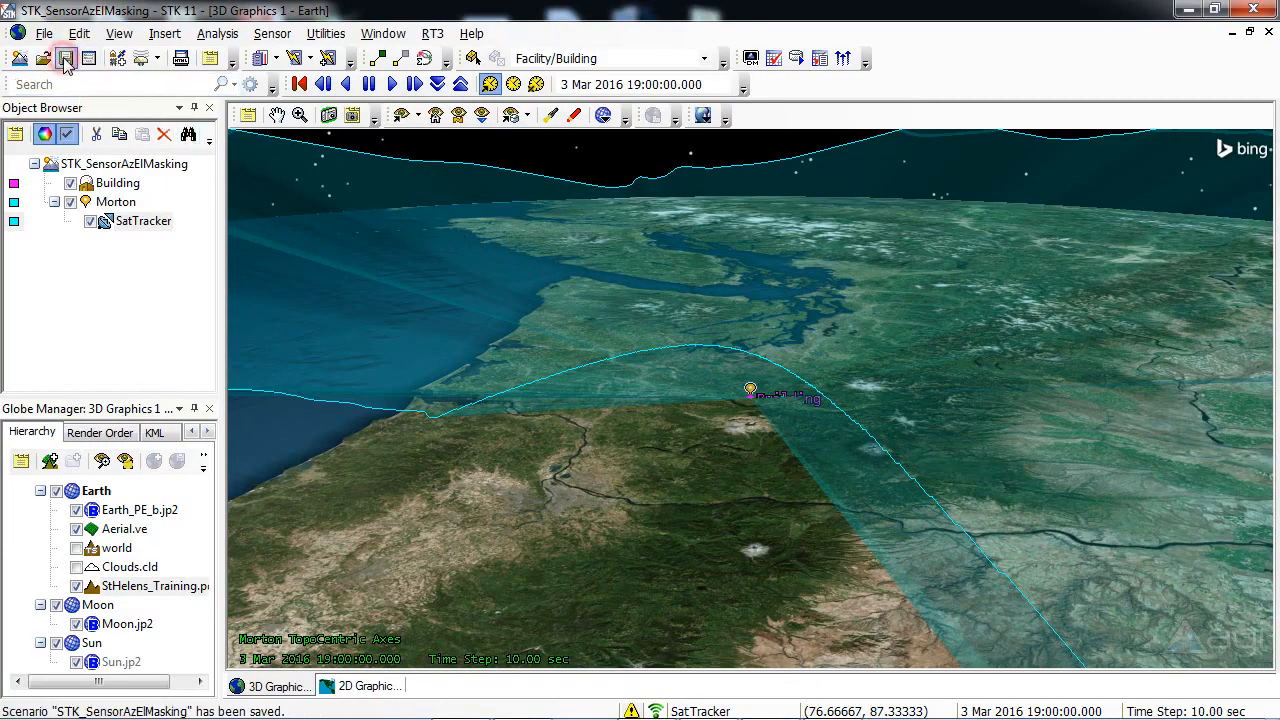